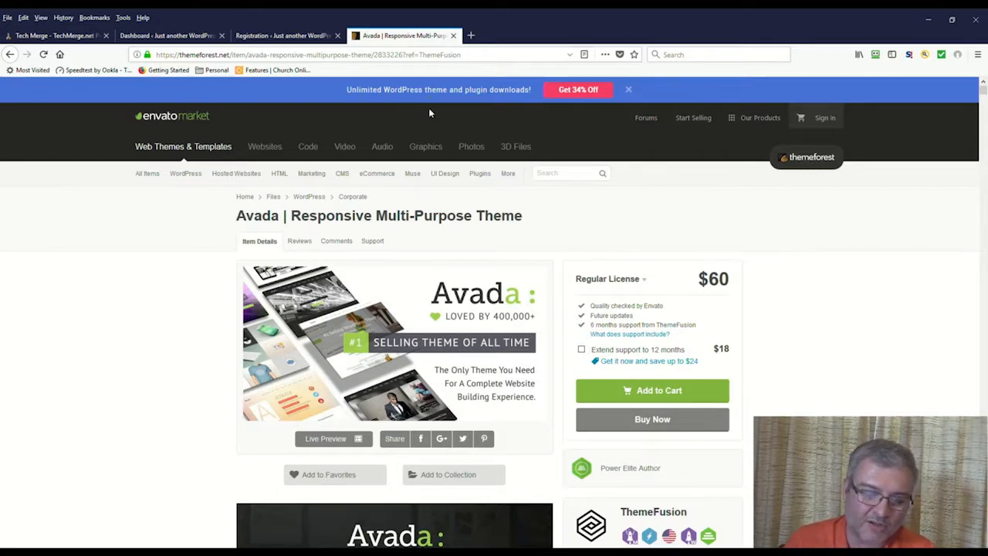
Examine the Avada theme's ThemeForest listing for its price, author, sales, rating, feature list and WordPress compatibility
scroll(796, 283, down, 3)
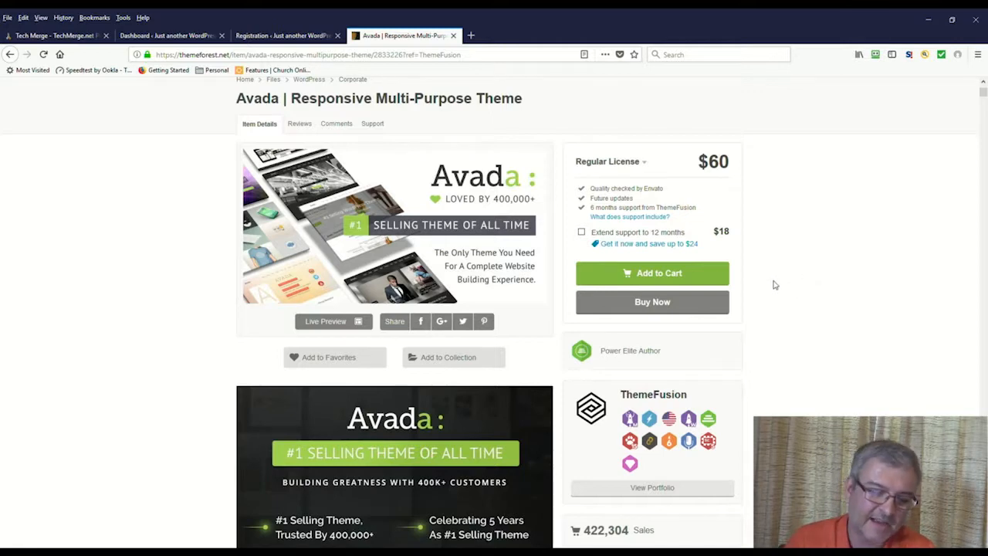
scroll(772, 285, down, 2)
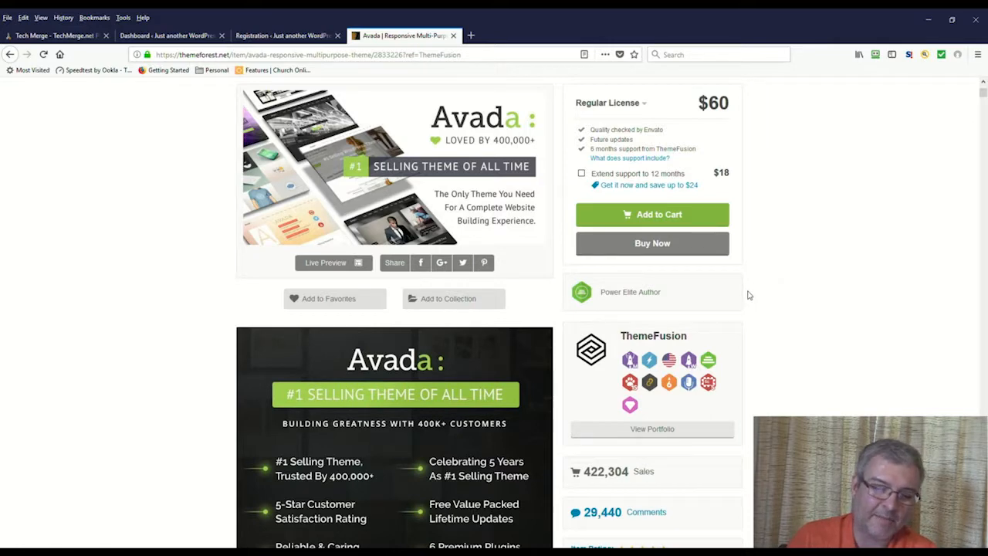
scroll(748, 295, down, 3)
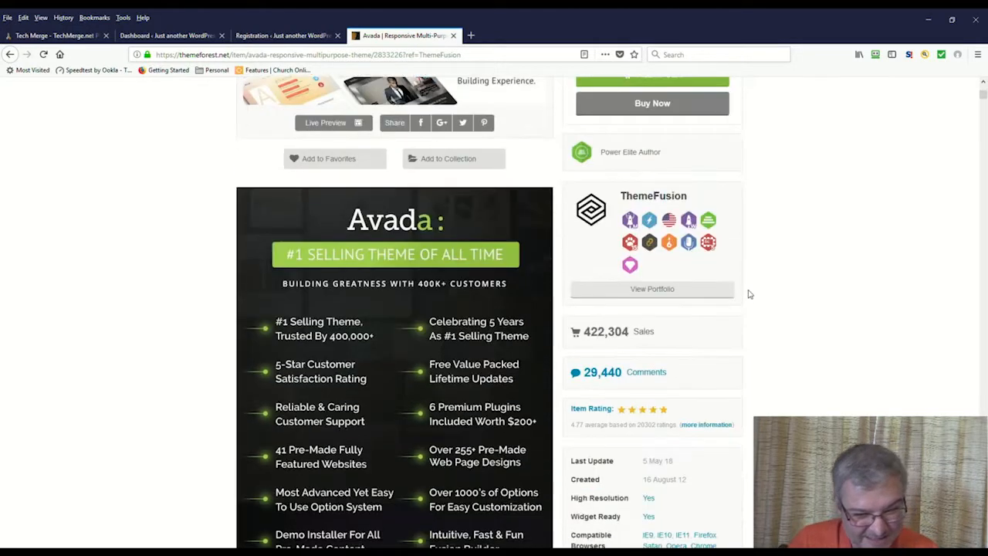
scroll(748, 294, down, 1)
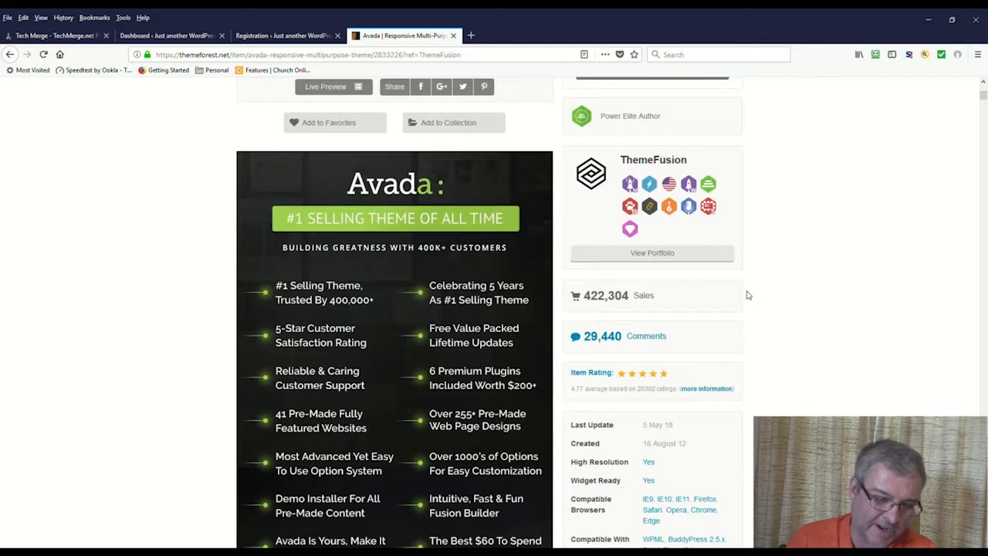
scroll(748, 294, down, 2)
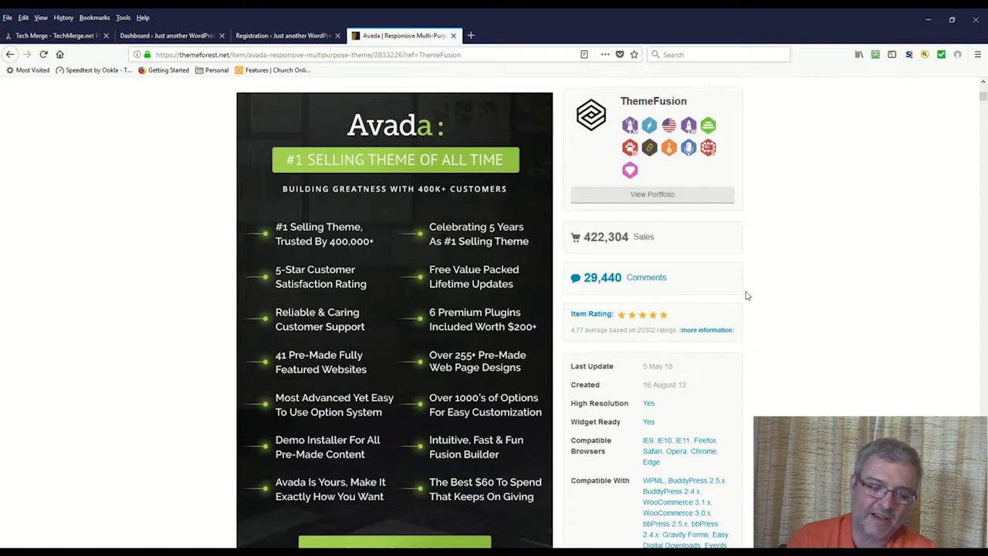
scroll(713, 291, down, 5)
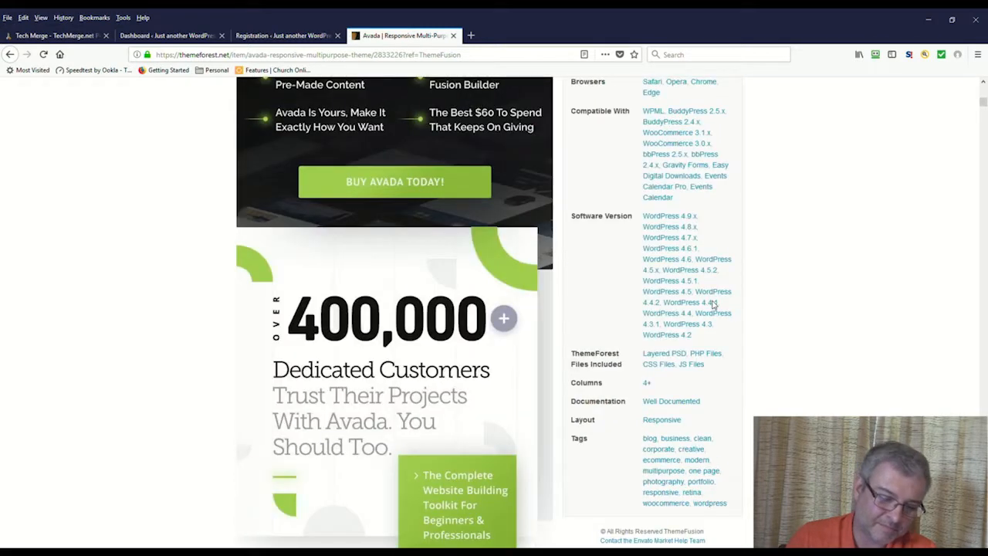
scroll(712, 304, down, 3)
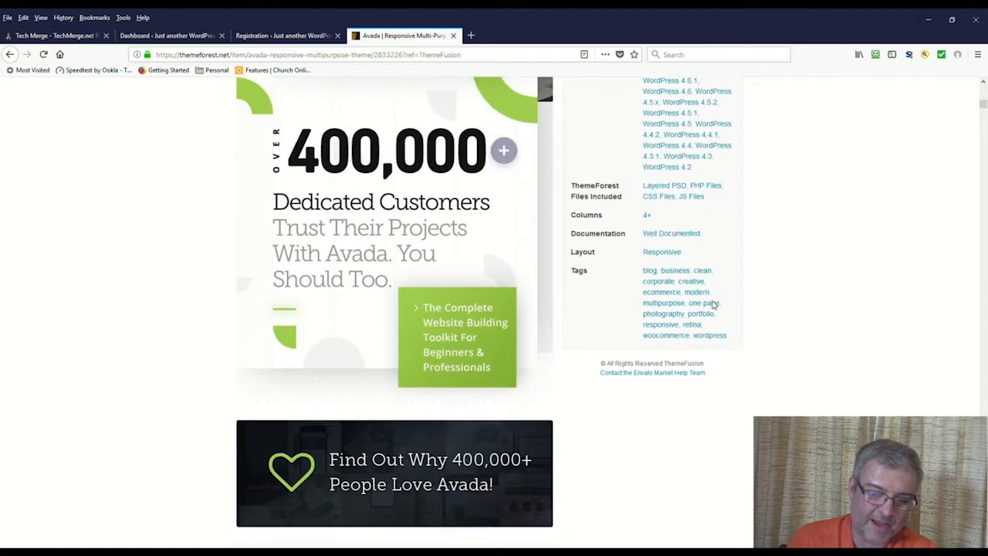
scroll(713, 306, down, 4)
scroll(713, 304, down, 3)
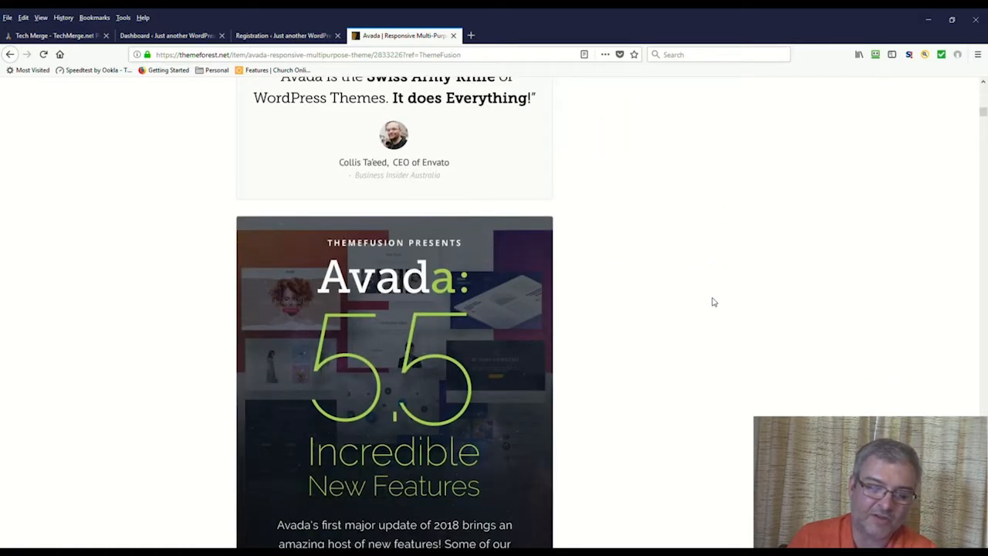
Read the Avada 5.5 section of the listing, covering the new features, demos and free updates
scroll(713, 302, down, 2)
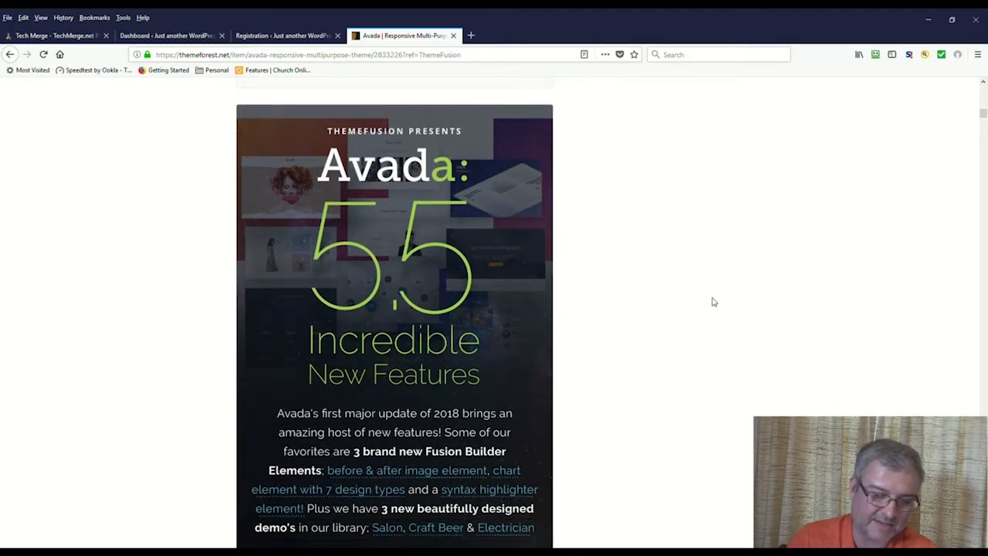
scroll(713, 302, down, 3)
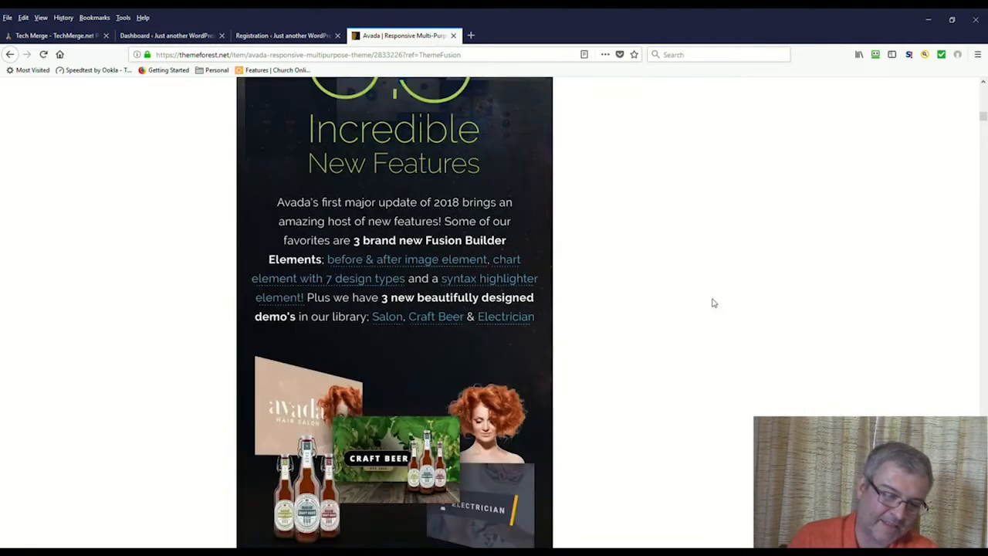
scroll(713, 302, down, 2)
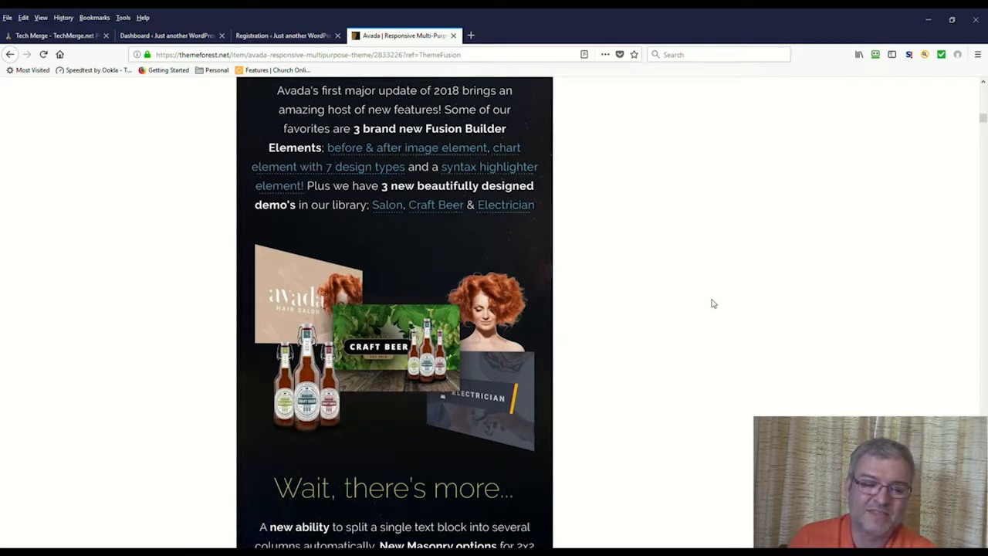
scroll(713, 303, down, 2)
scroll(713, 303, down, 1)
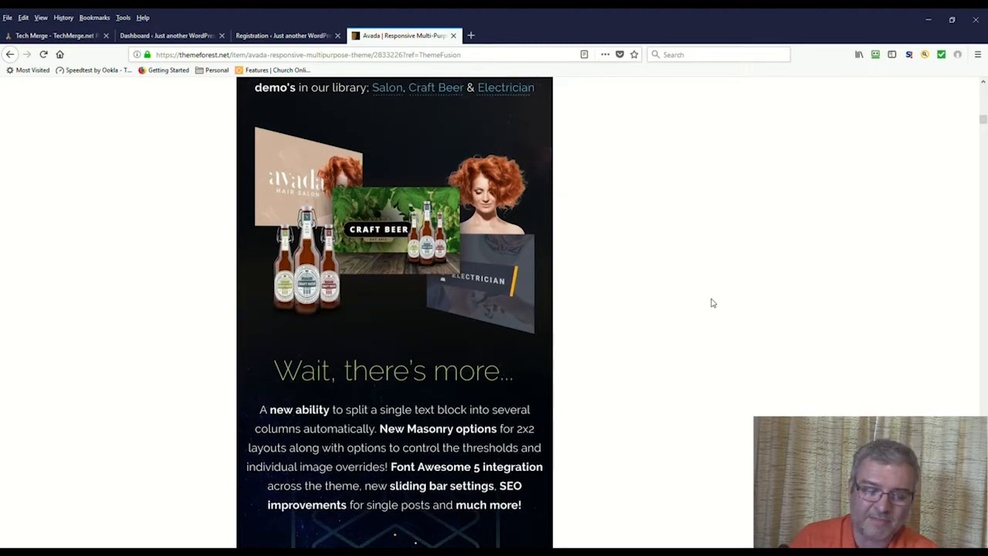
scroll(703, 302, down, 2)
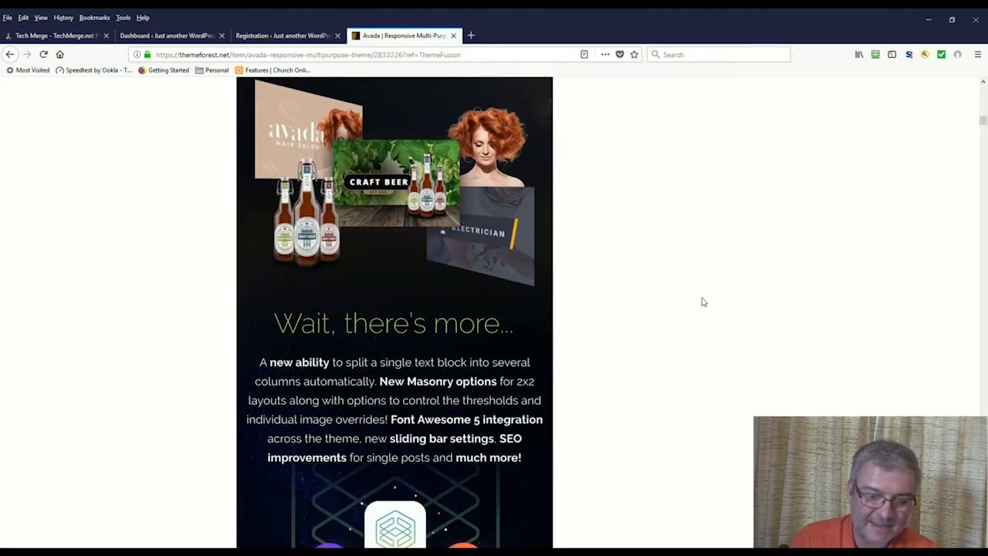
scroll(703, 302, down, 5)
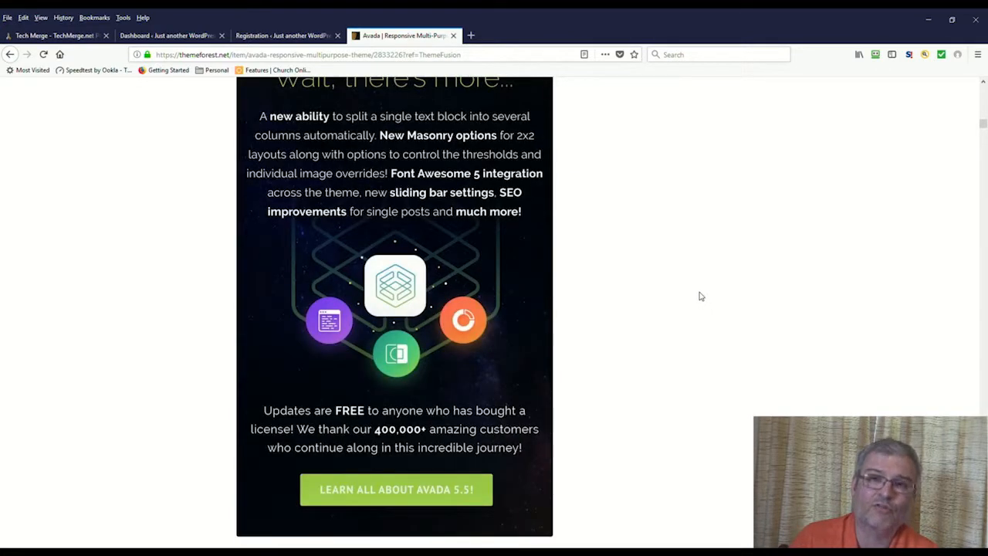
scroll(700, 297, down, 3)
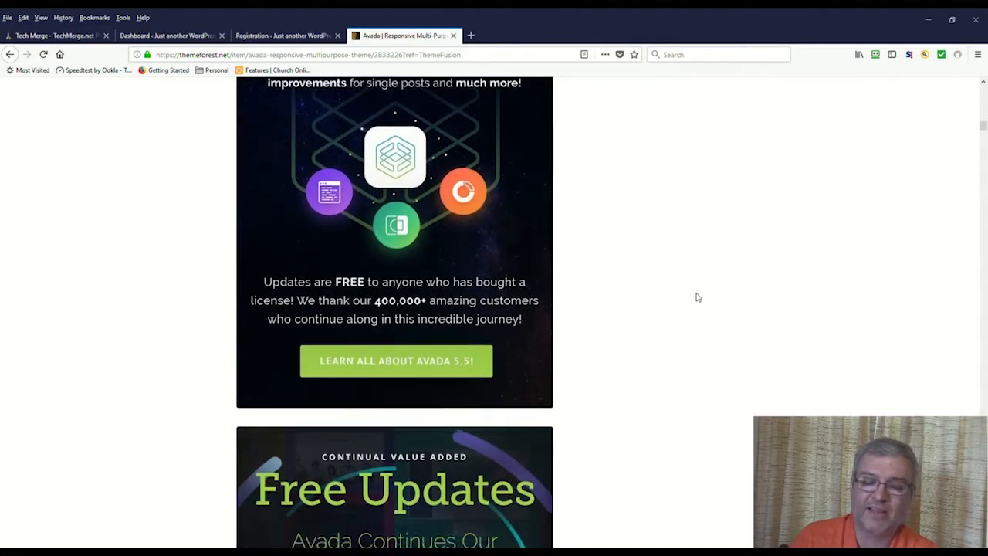
scroll(698, 298, down, 2)
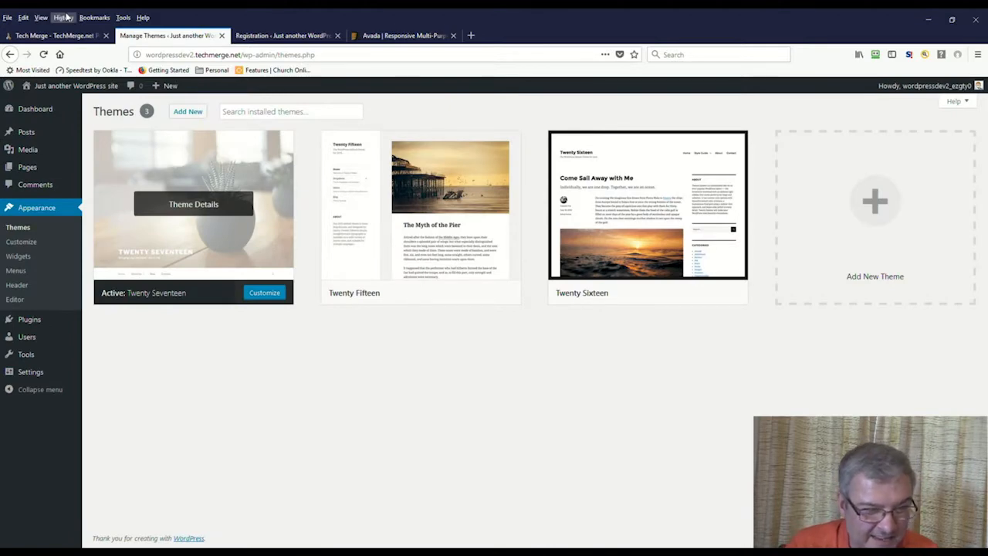
Upload themeforest-2833226-avada-responsive-multipurpose-theme-wordpress-theme.zip as a new WordPress theme, install it and activate it
click(187, 111)
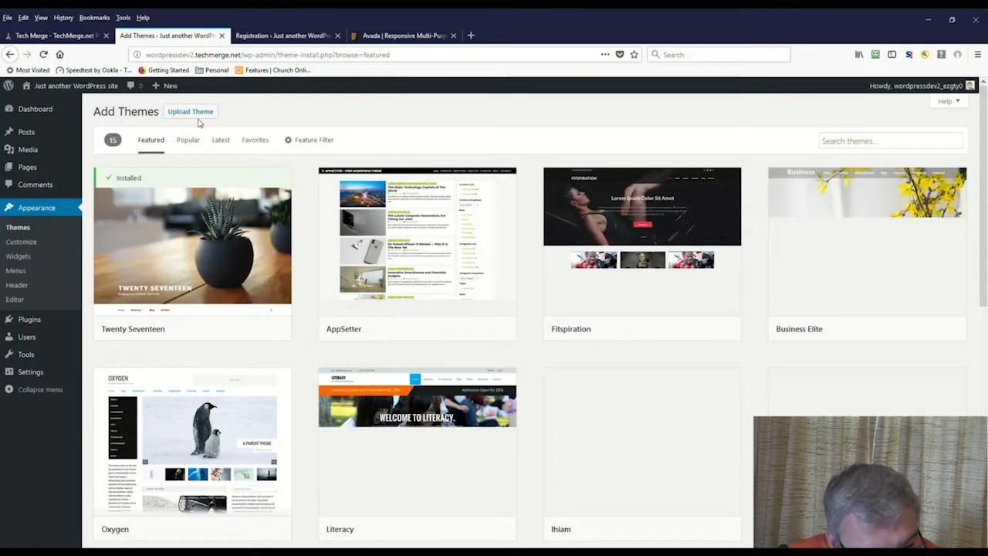
click(194, 113)
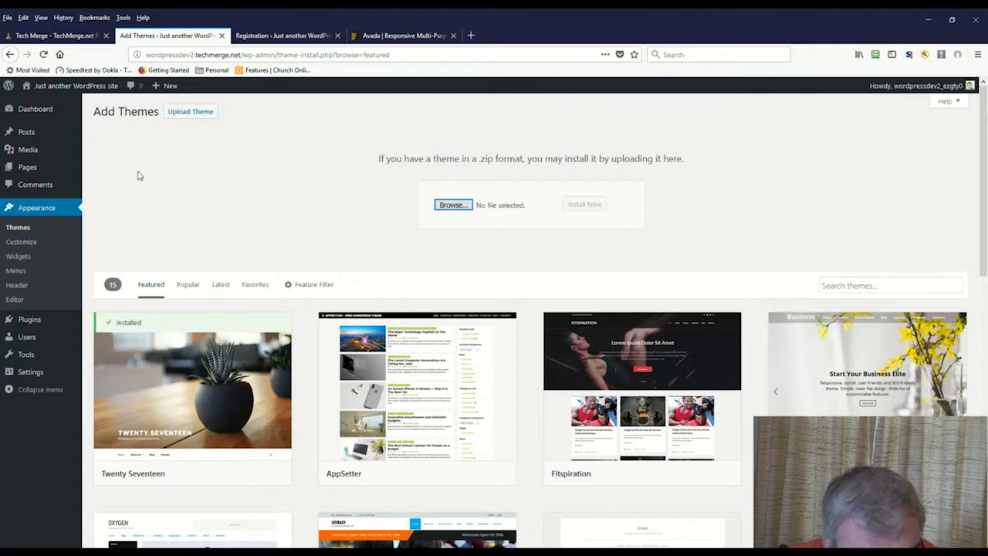
double_click(190, 126)
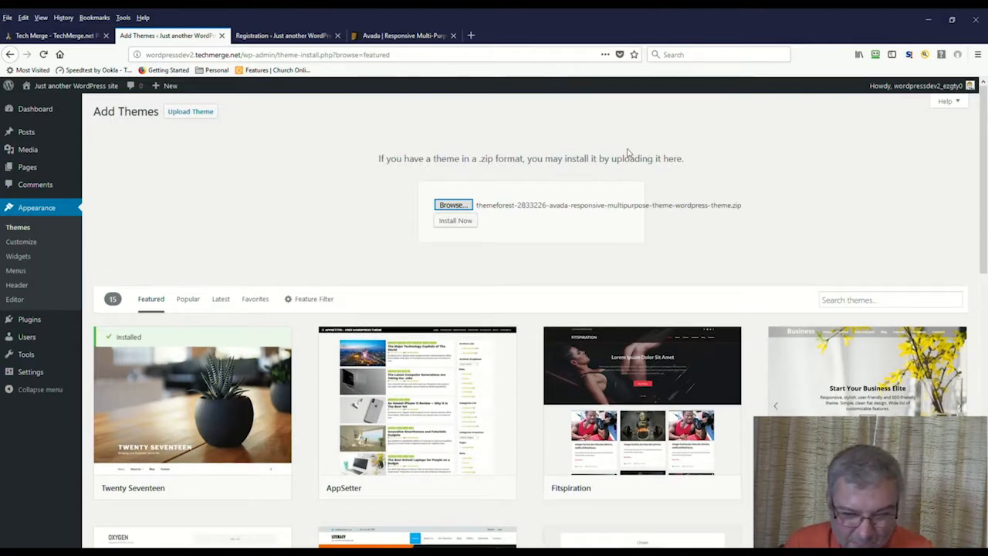
click(447, 224)
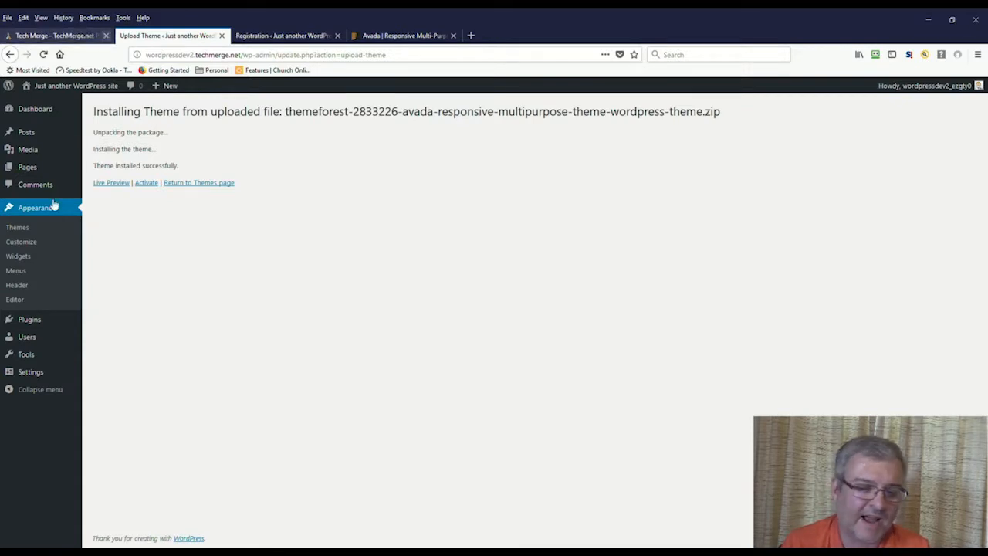
click(156, 186)
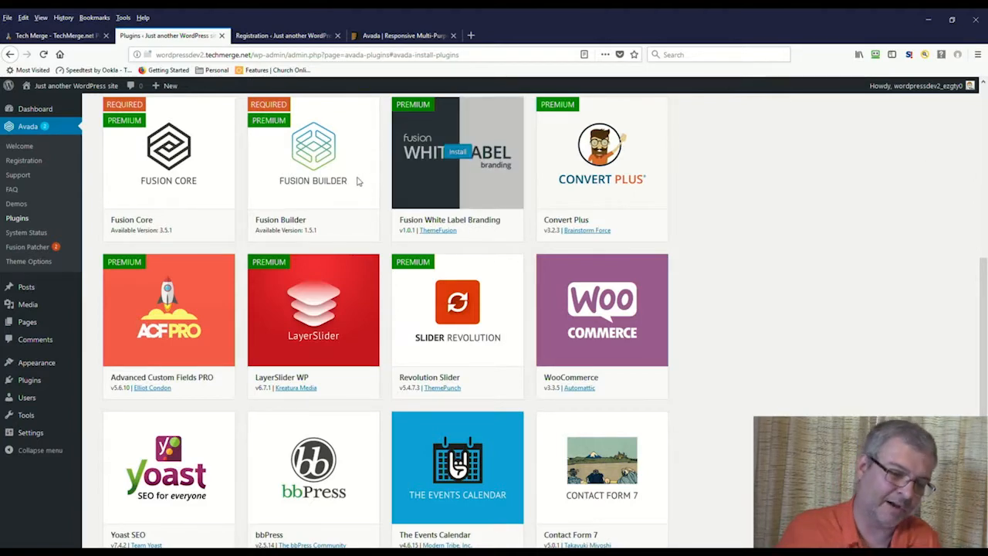
Install Avada's required Fusion Core and Fusion Builder plugins, returning to the required plugins installer after each
click(176, 156)
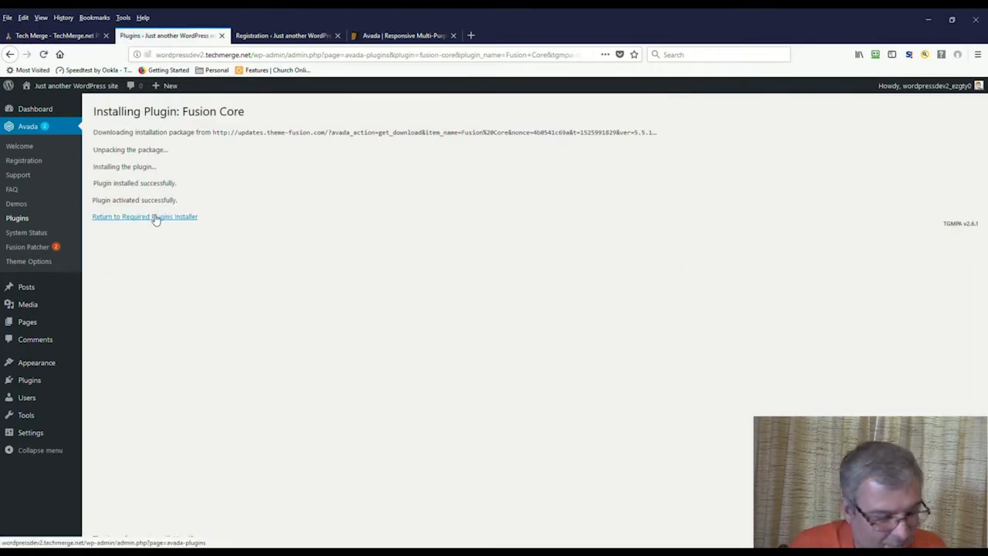
click(155, 217)
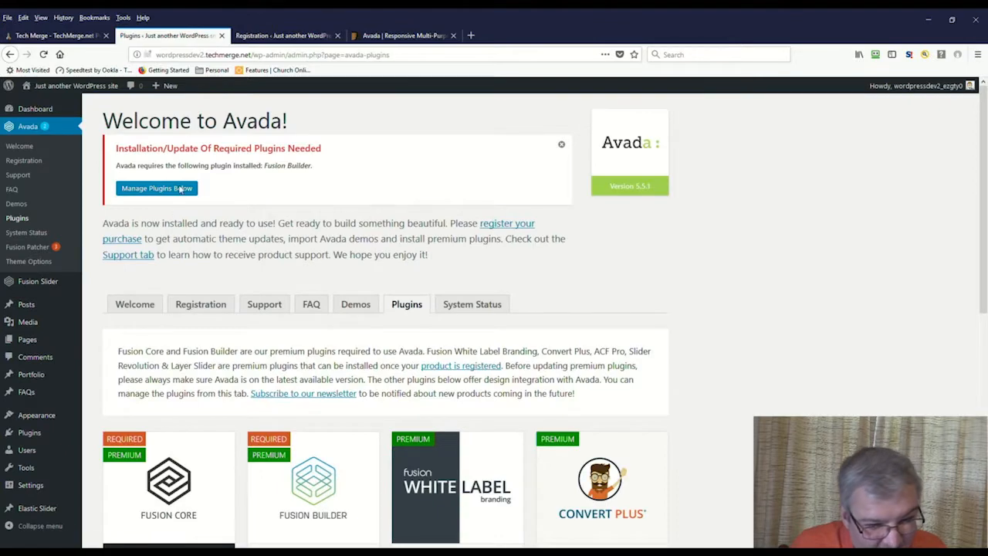
scroll(159, 189, down, 5)
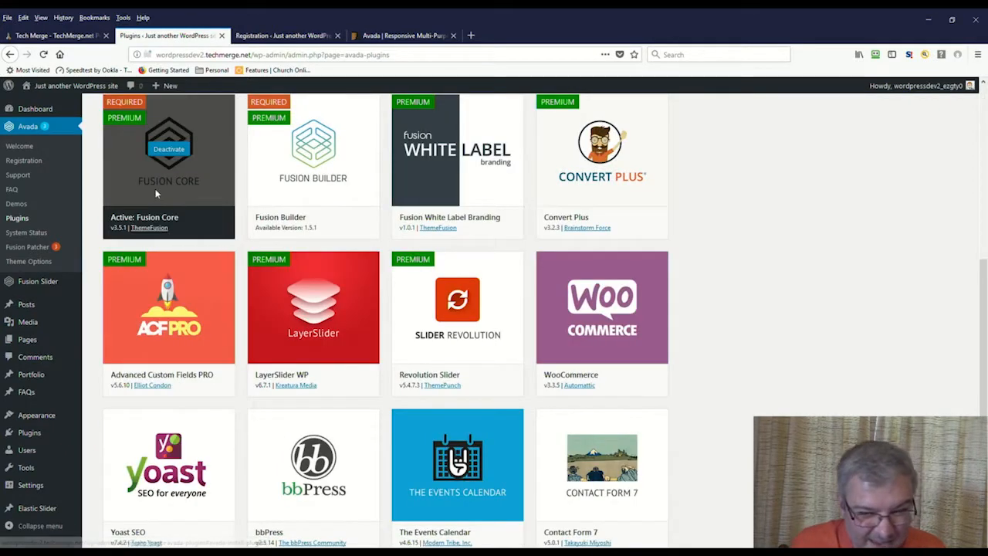
click(319, 150)
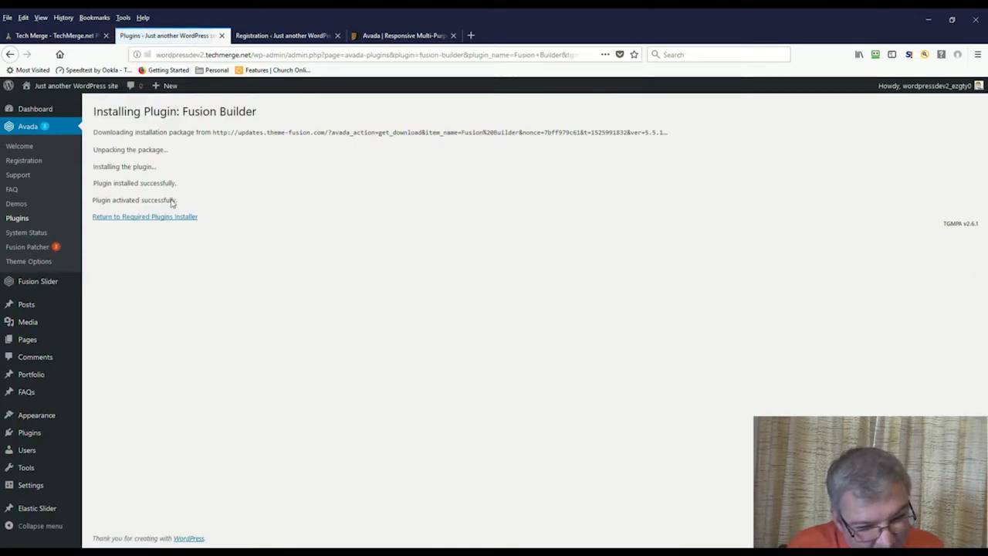
click(158, 220)
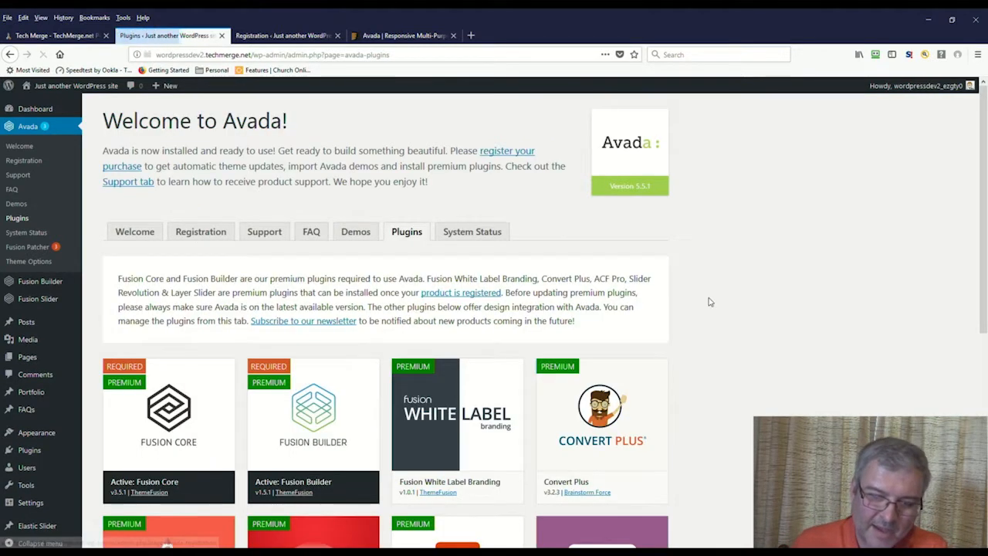
Try to install the Revolution Slider plugin from Avada's plugin list, and return to the list
scroll(309, 310, down, 3)
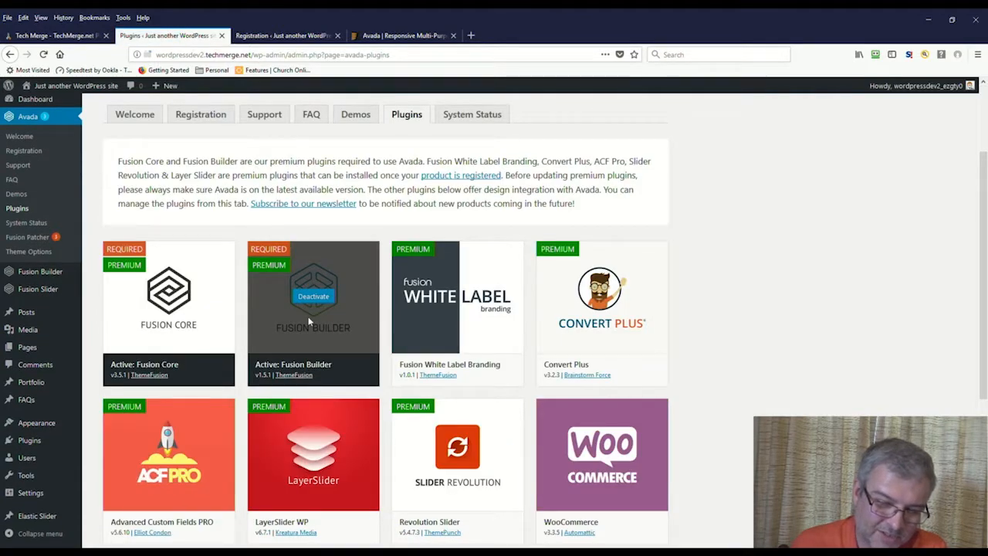
scroll(309, 320, down, 3)
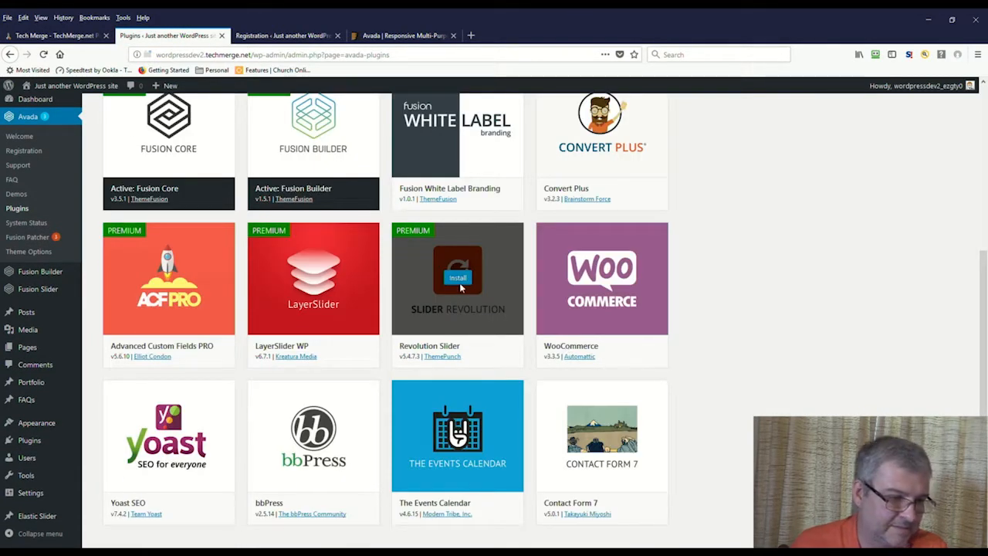
click(459, 280)
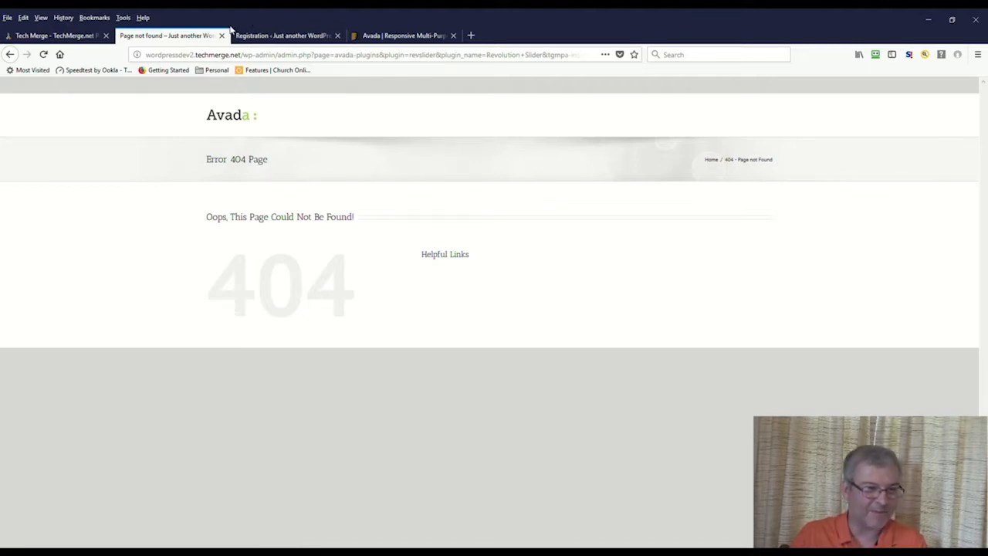
click(10, 55)
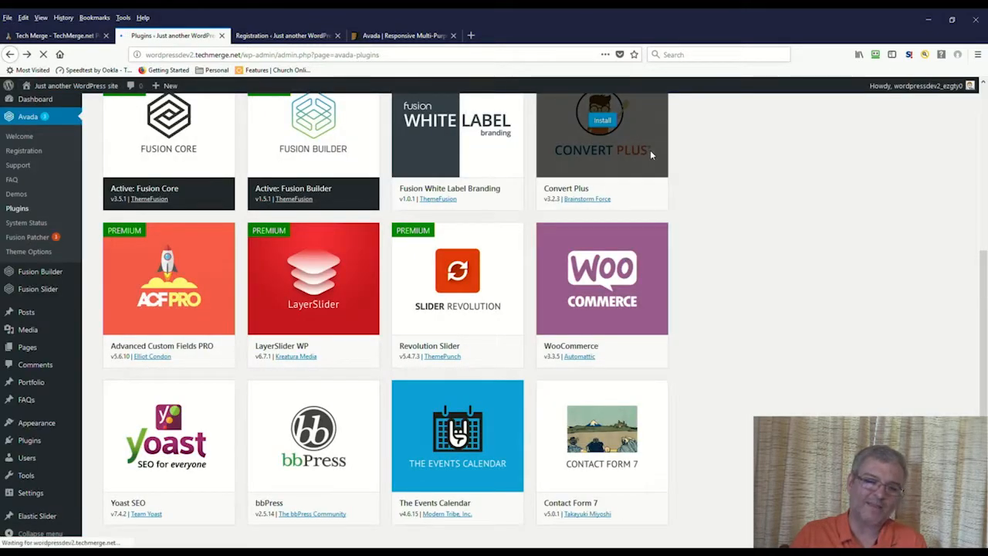
Retry the Revolution Slider installation, return to the required plugins installer and activate the plugin
mouse_move(458, 281)
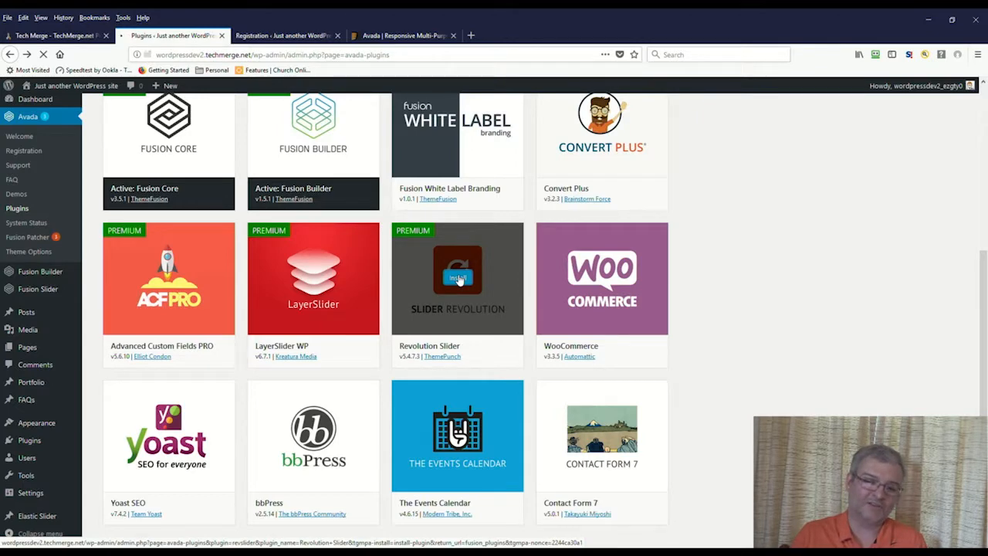
click(459, 281)
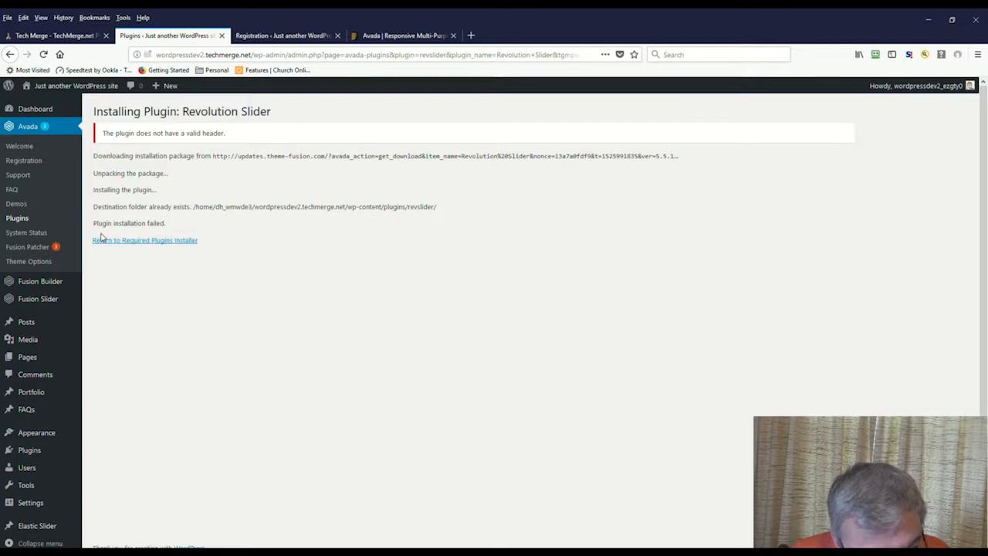
click(182, 241)
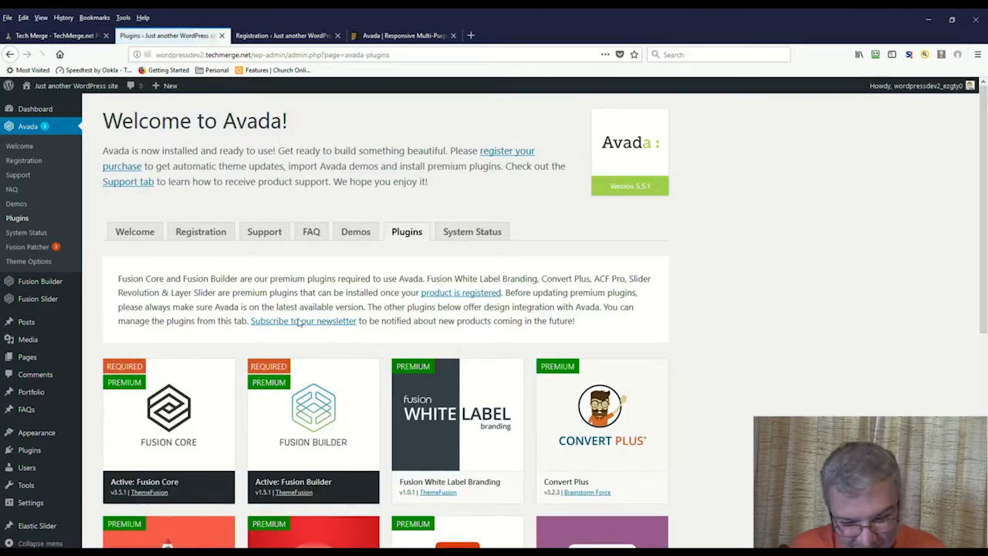
scroll(469, 413, down, 3)
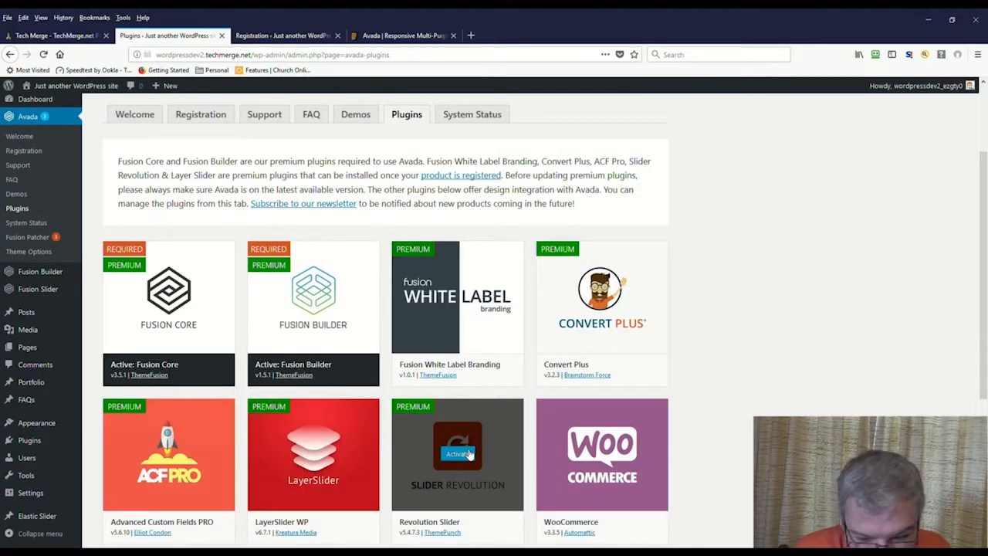
click(468, 460)
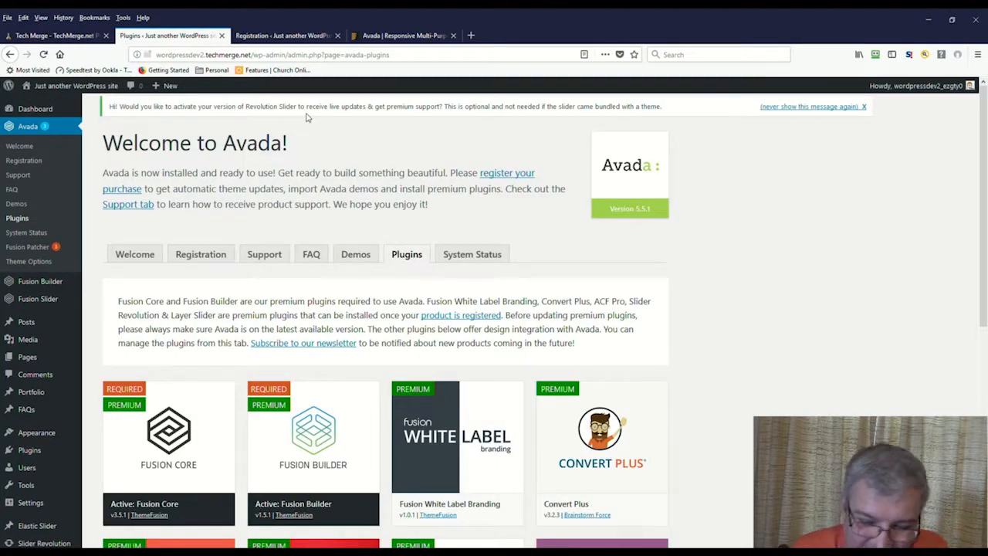
Install the Contact Form 7 plugin from Avada's plugin list and return to the required plugins installer
scroll(522, 269, down, 3)
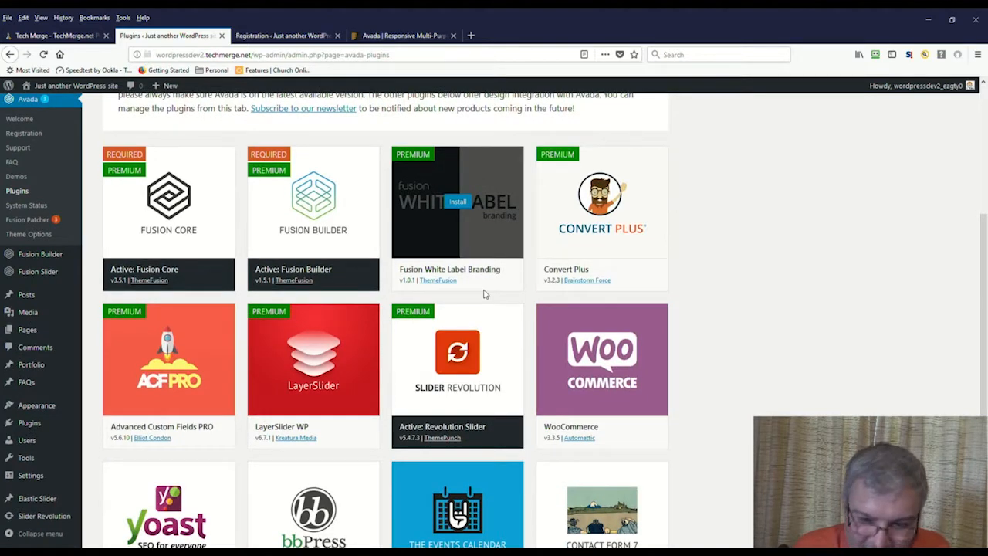
scroll(722, 474, down, 2)
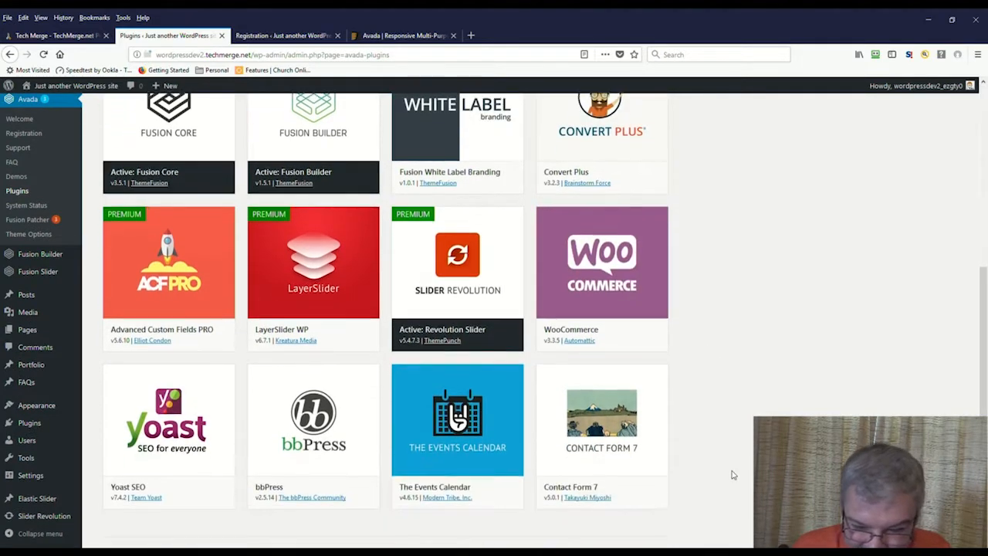
scroll(733, 474, down, 1)
click(603, 362)
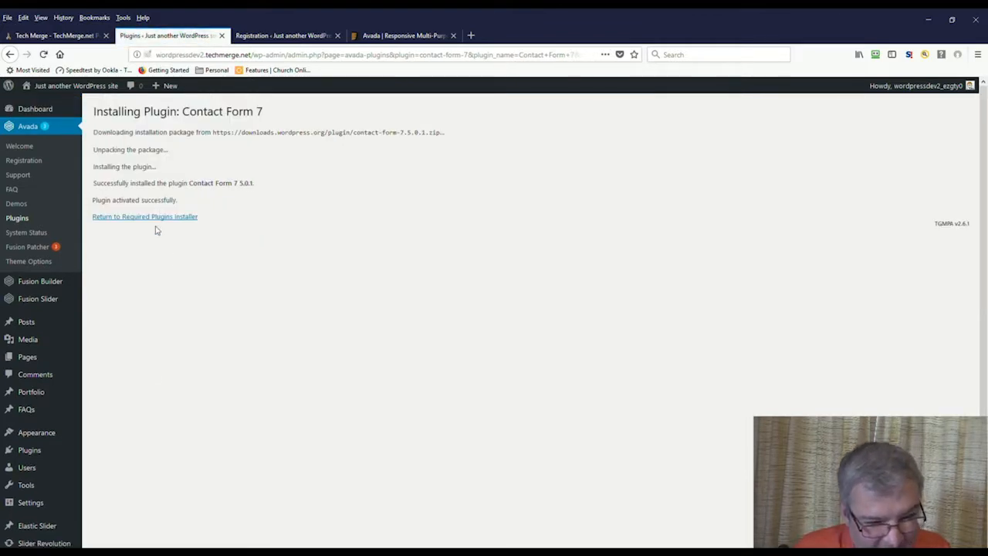
click(157, 220)
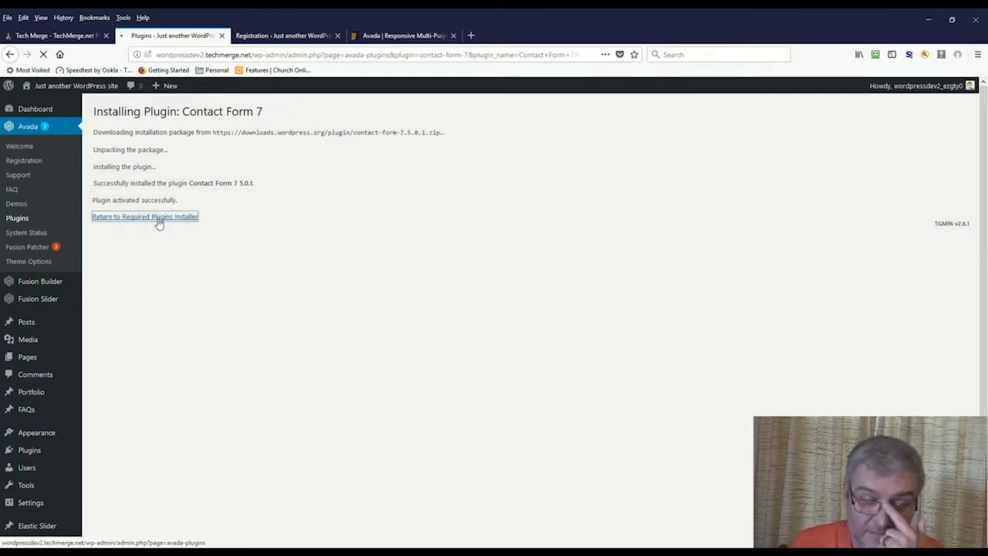
Install The Events Calendar plugin from Avada's plugin list and go back to that list
scroll(540, 420, down, 5)
scroll(539, 420, down, 1)
click(458, 378)
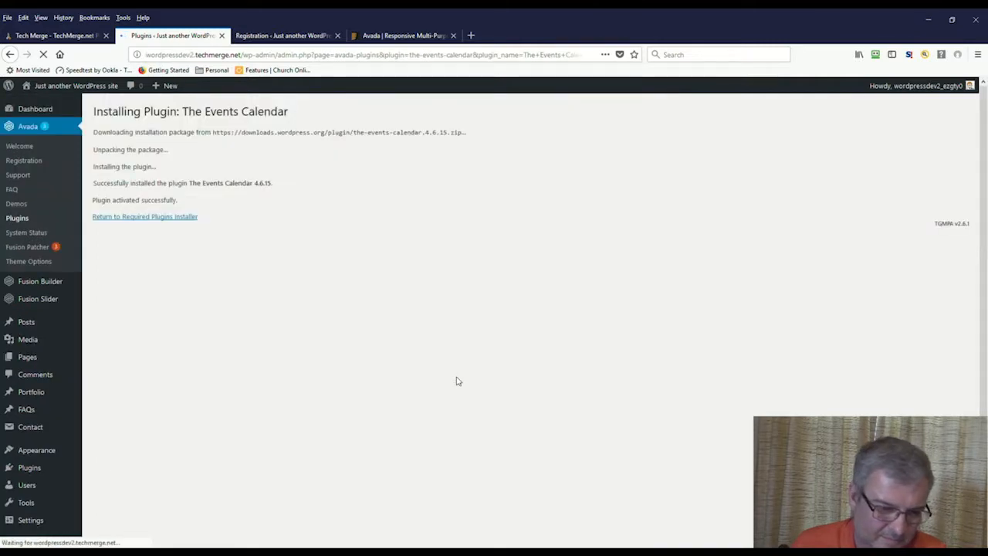
click(175, 219)
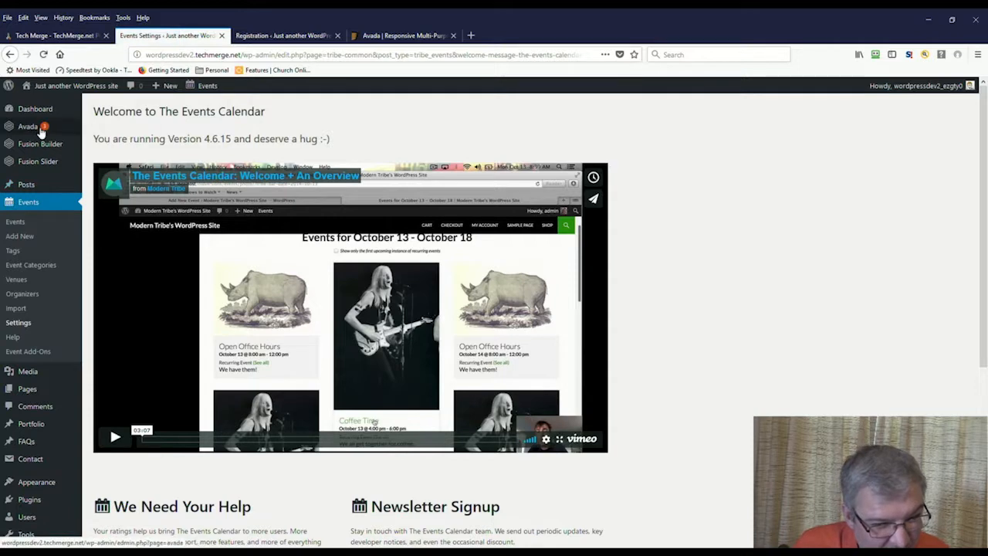
mouse_move(40, 126)
click(108, 202)
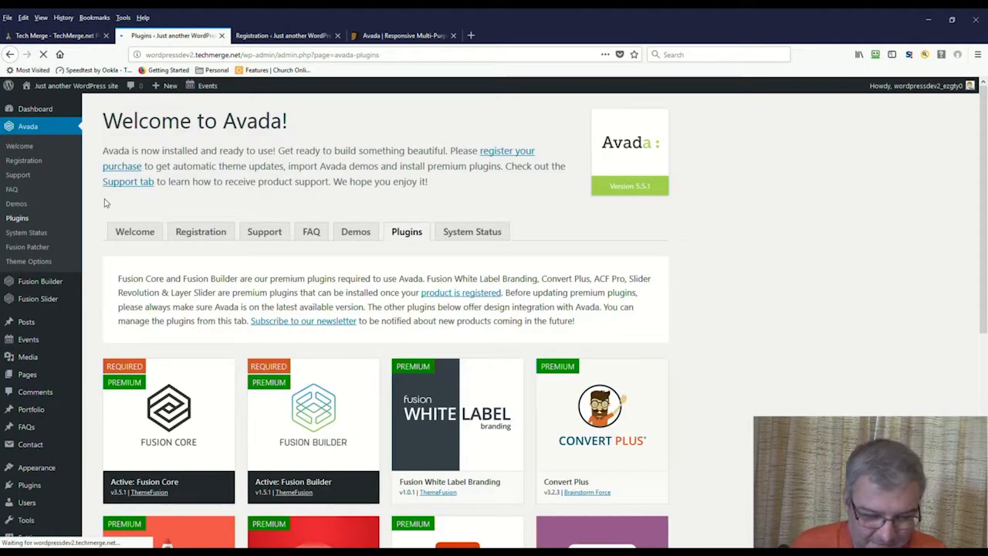
Install the Yoast SEO plugin from Avada's plugin list and return to the required plugins installer
scroll(316, 351, down, 4)
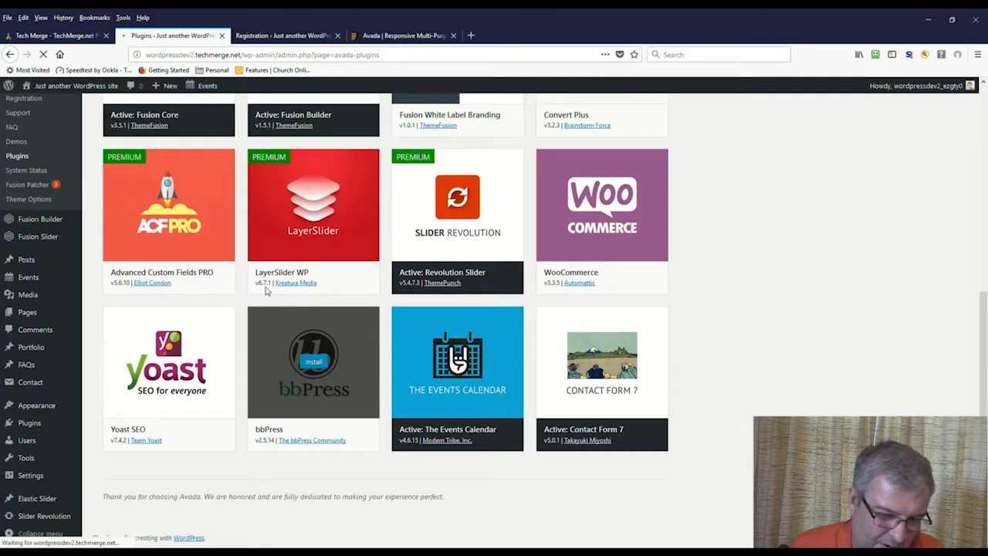
click(170, 362)
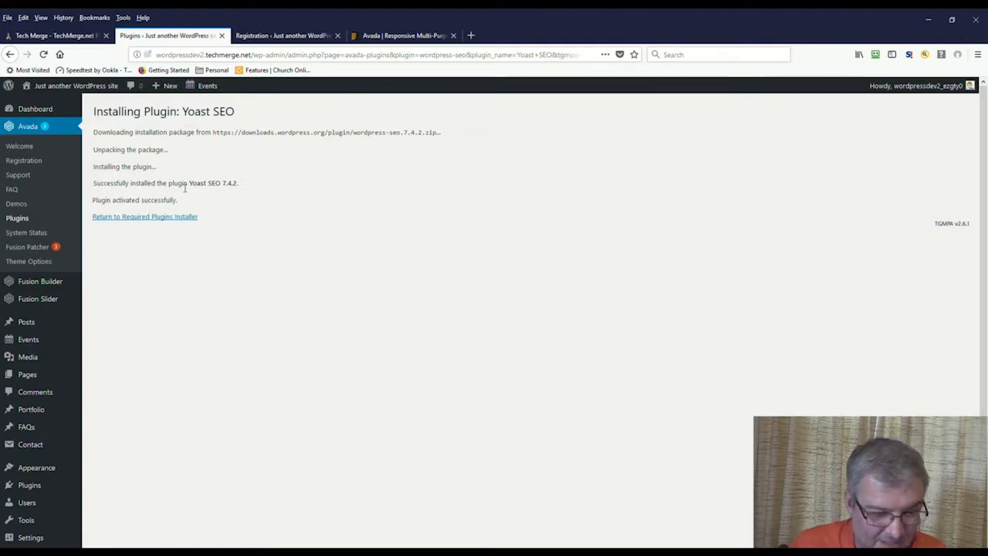
click(169, 218)
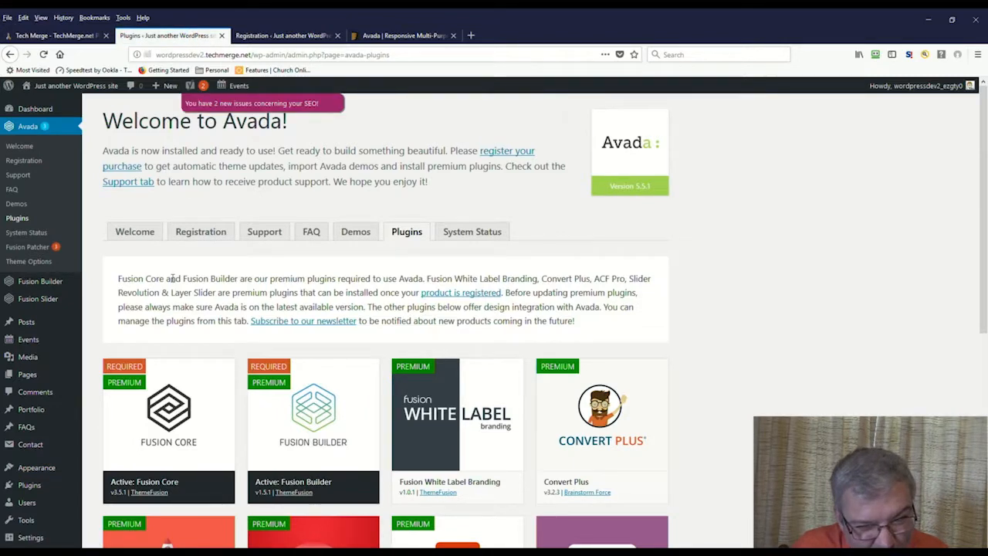
Apply the Fusion Patcher patches #416306, #416307 and #416308 in that order
click(37, 252)
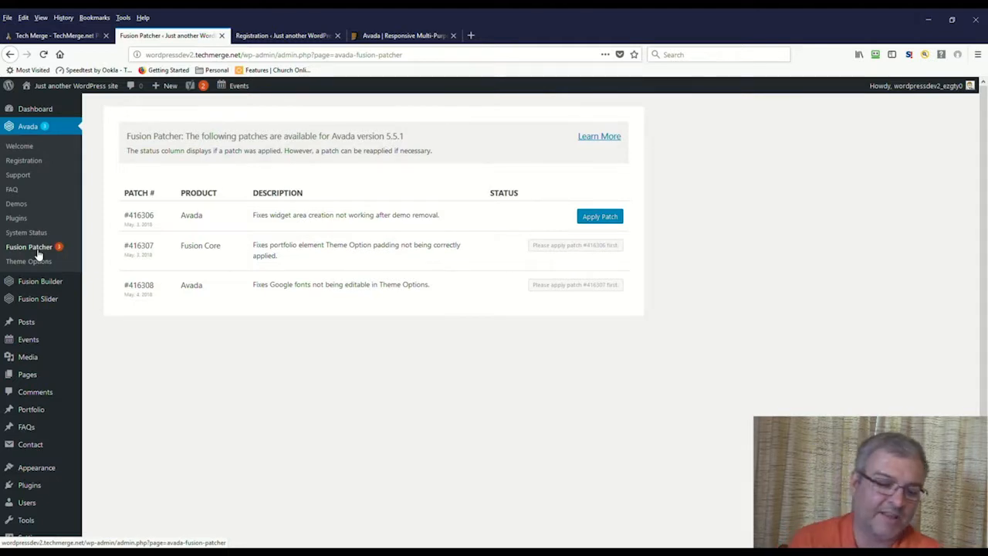
click(598, 218)
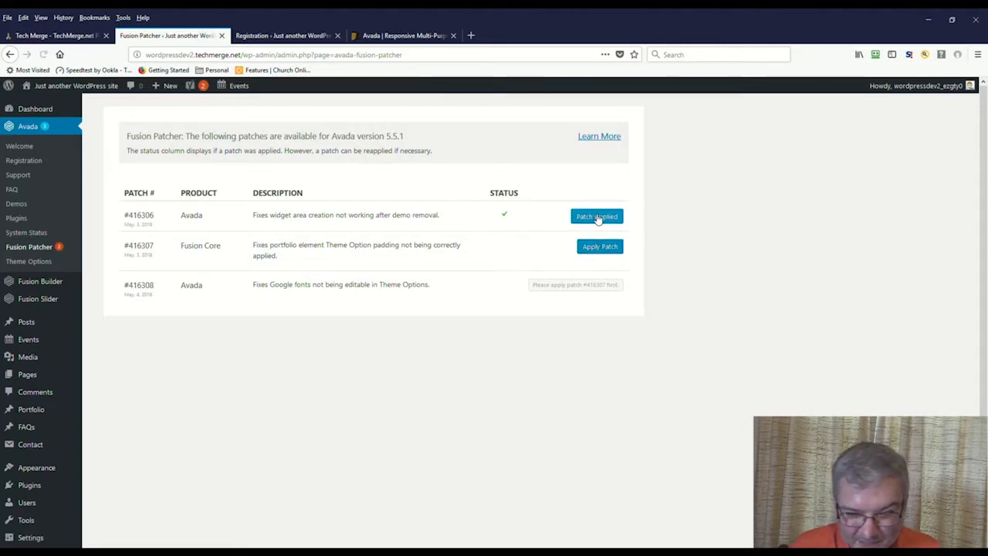
click(600, 249)
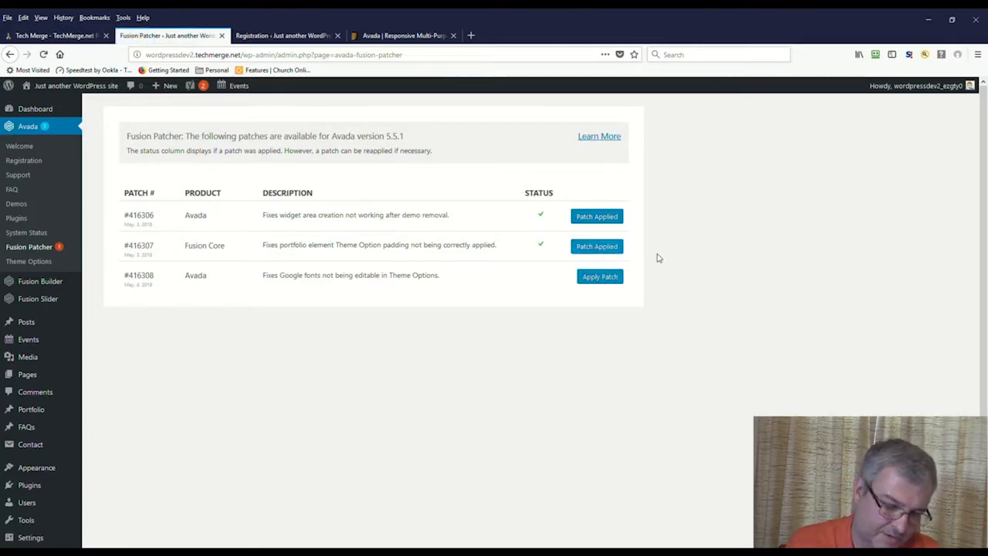
click(622, 277)
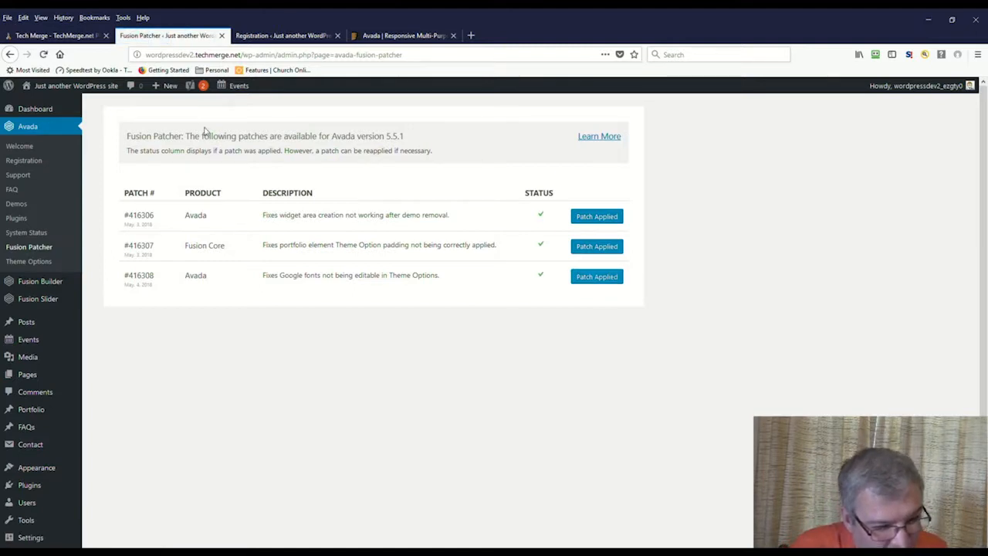
Look through Avada's whole collection of importable demos, from Classic to Agency
click(21, 204)
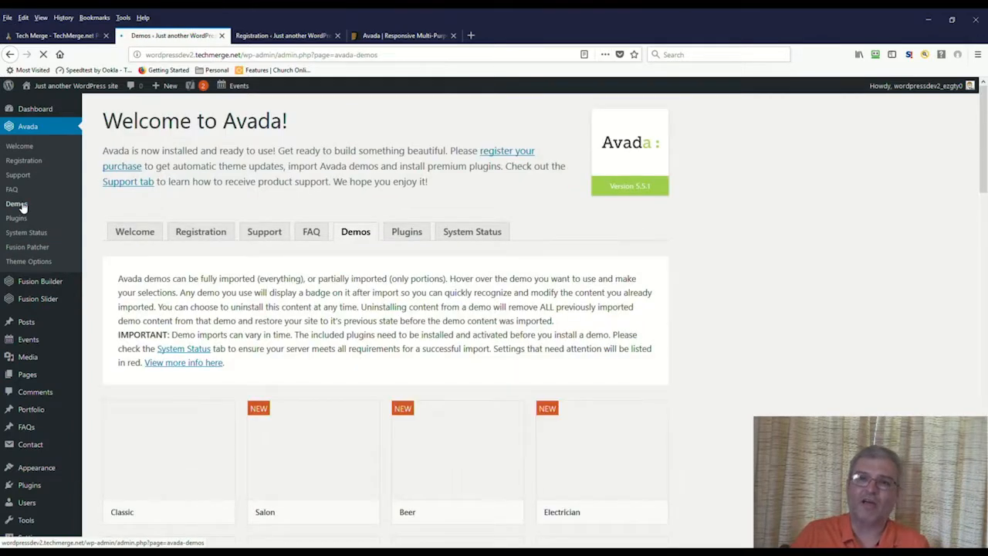
scroll(379, 315, down, 3)
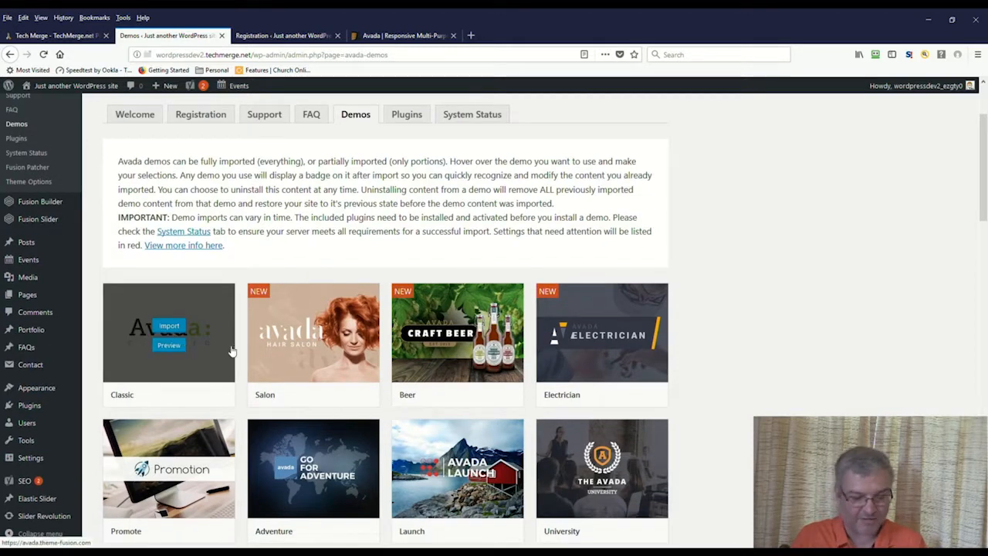
scroll(718, 347, down, 3)
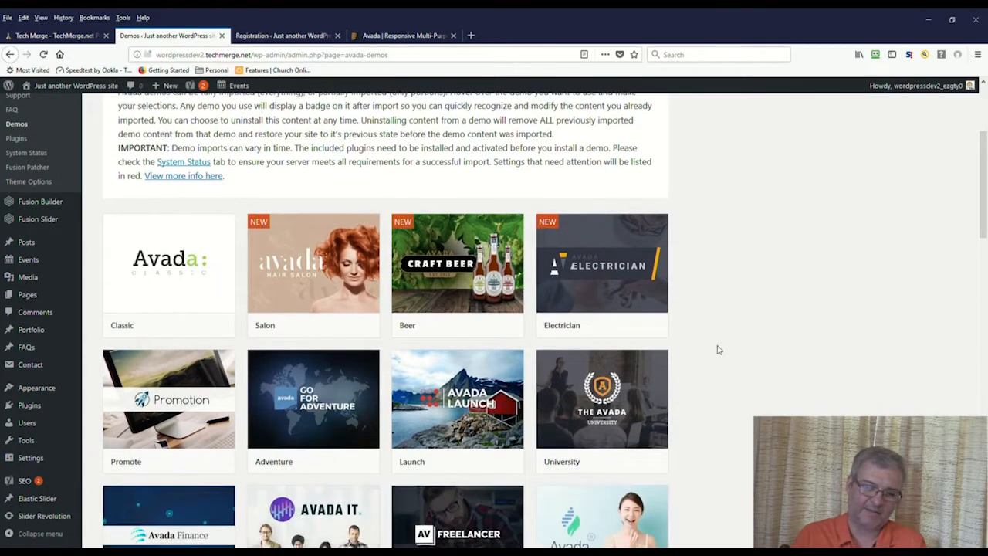
scroll(717, 350, down, 5)
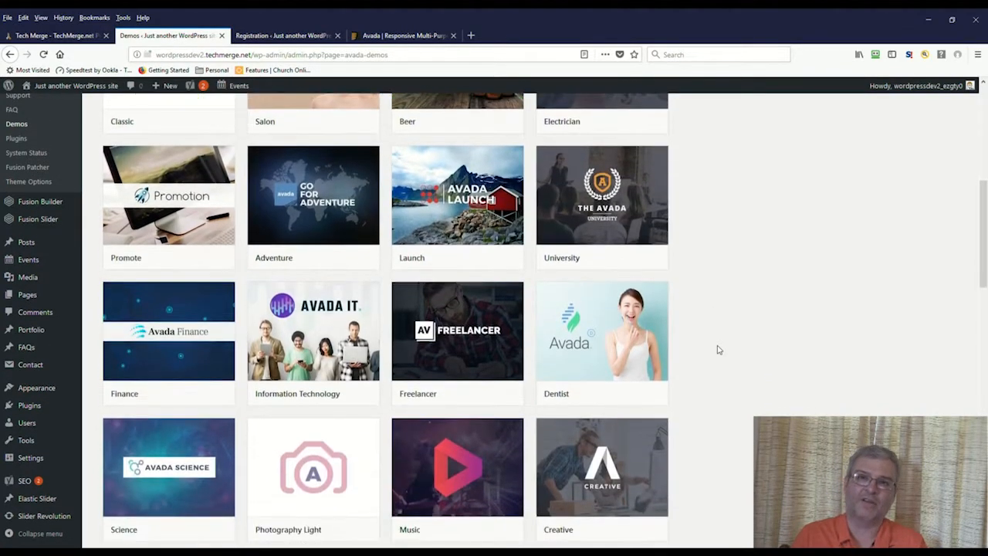
scroll(715, 347, down, 5)
scroll(715, 349, down, 1)
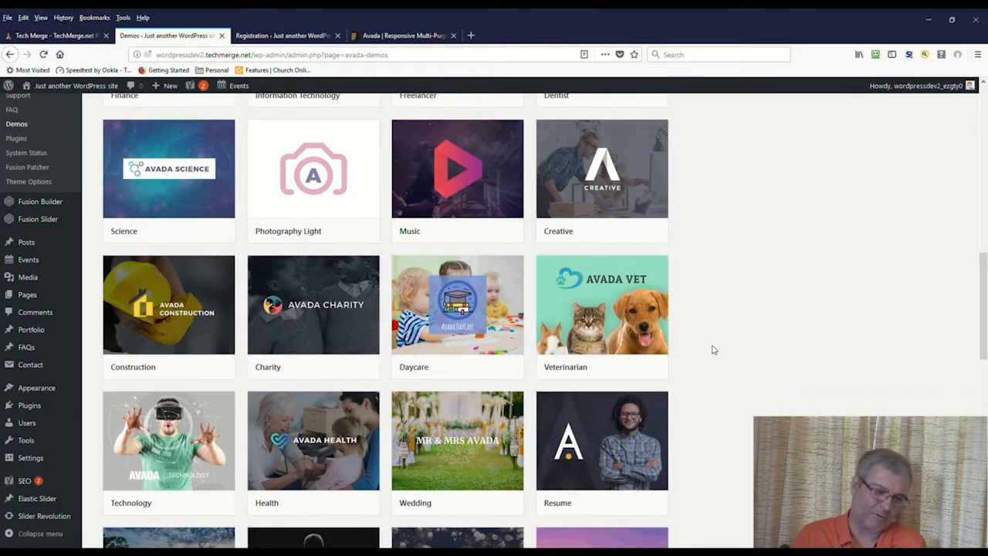
scroll(712, 351, down, 3)
scroll(710, 353, down, 1)
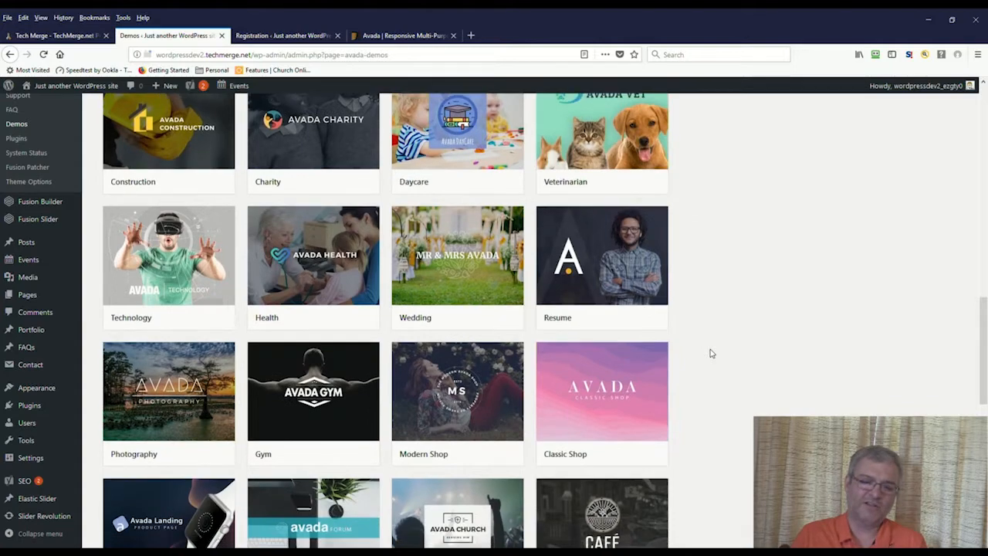
scroll(695, 345, down, 5)
scroll(680, 340, down, 3)
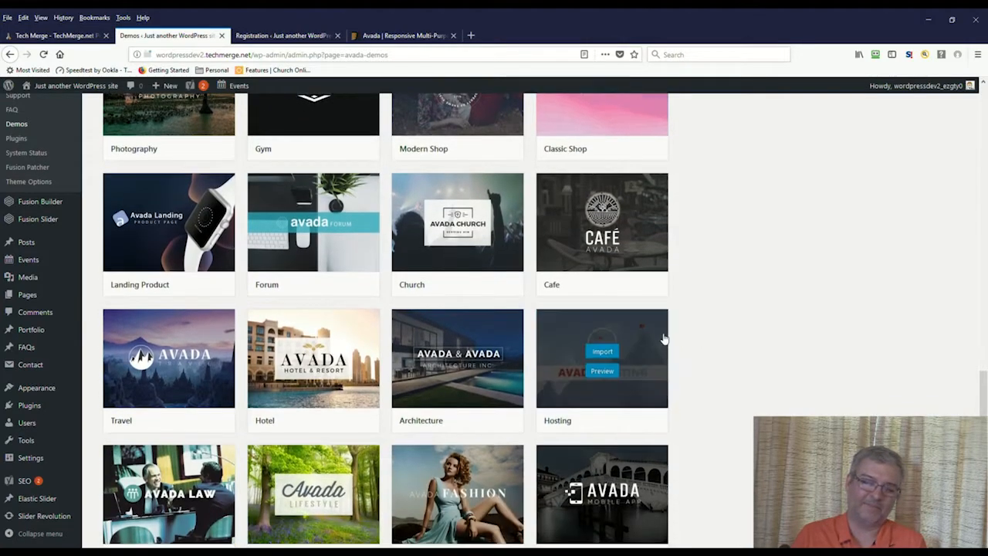
scroll(764, 355, down, 3)
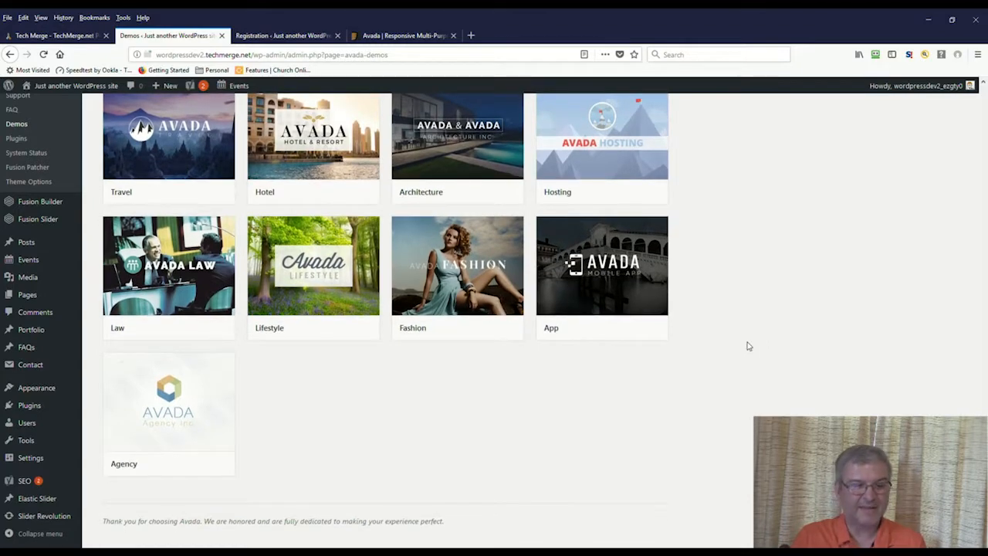
scroll(735, 356, up, 15)
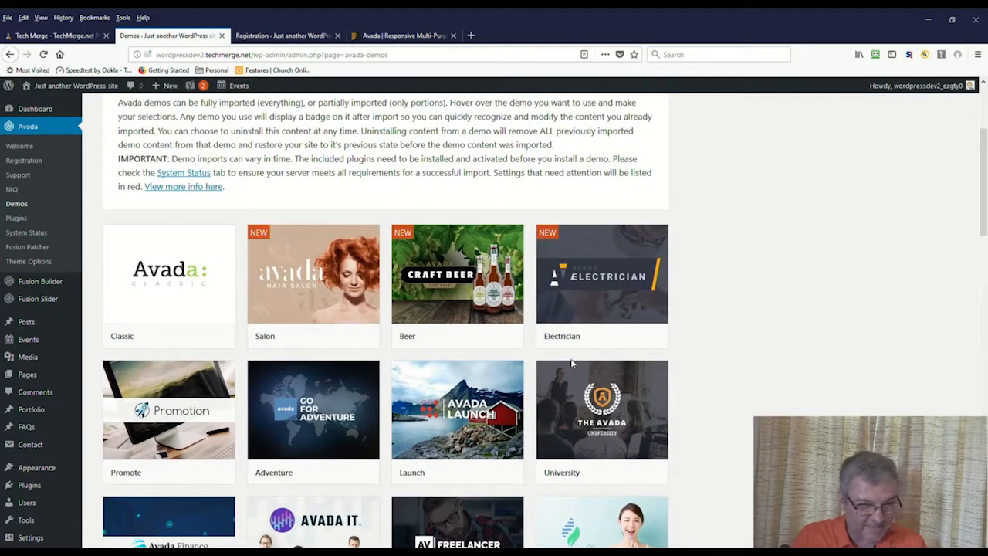
Import all content of the Avada Classic demo, installing the LayerSlider WP plugin it requires, and close the demo's dialog
click(173, 266)
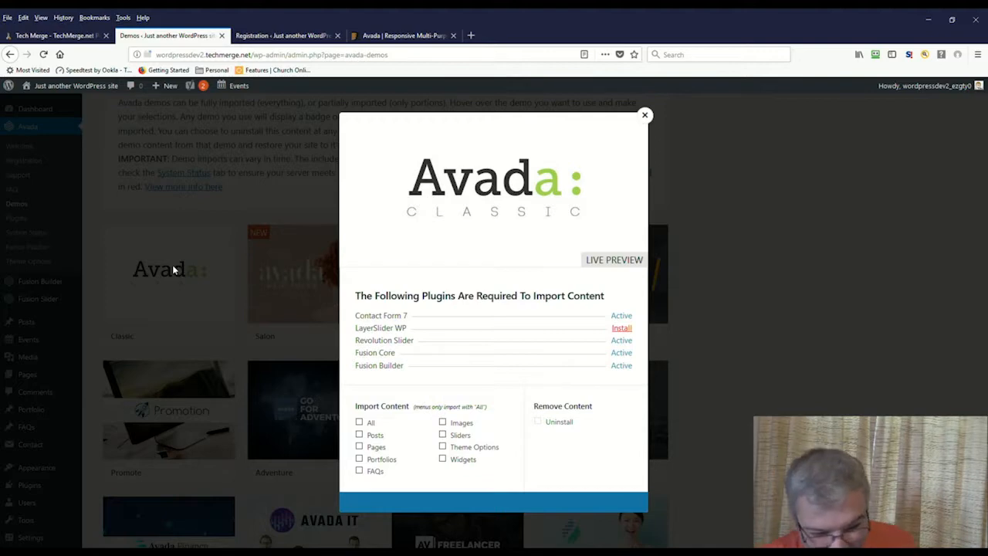
click(360, 423)
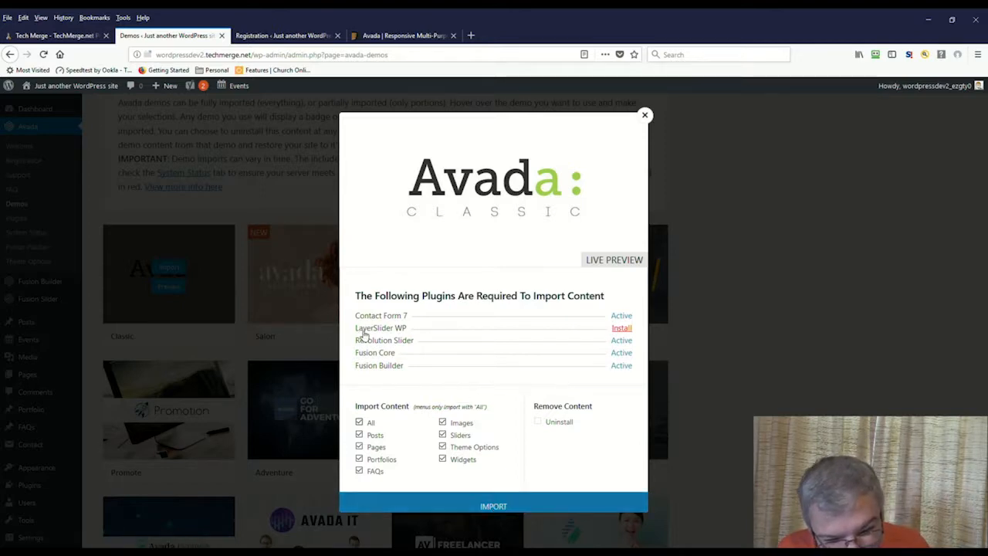
click(623, 329)
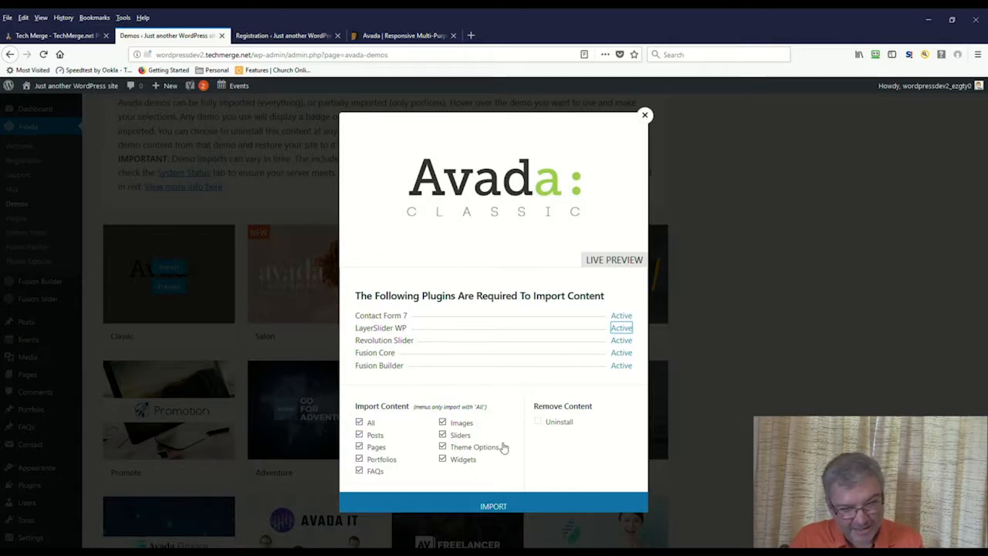
click(507, 508)
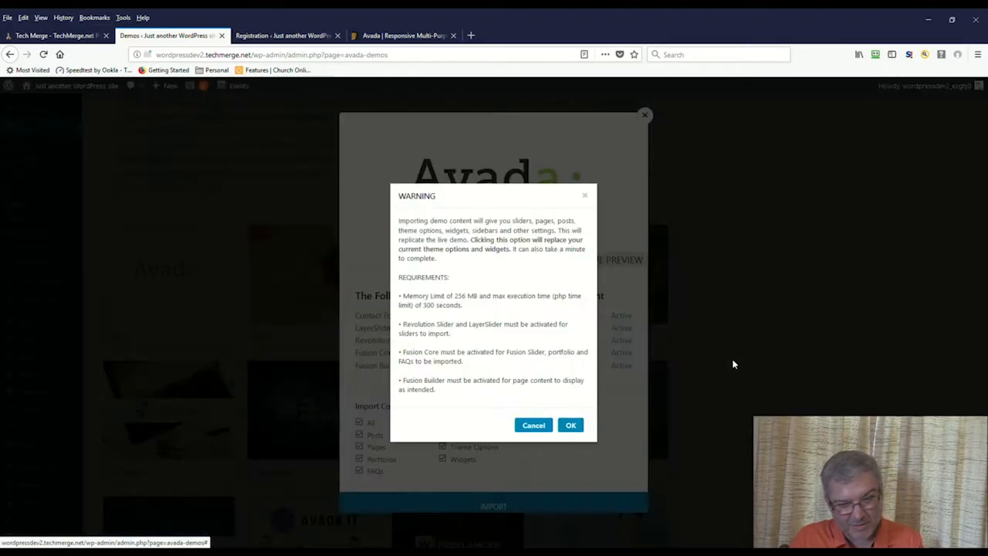
click(571, 425)
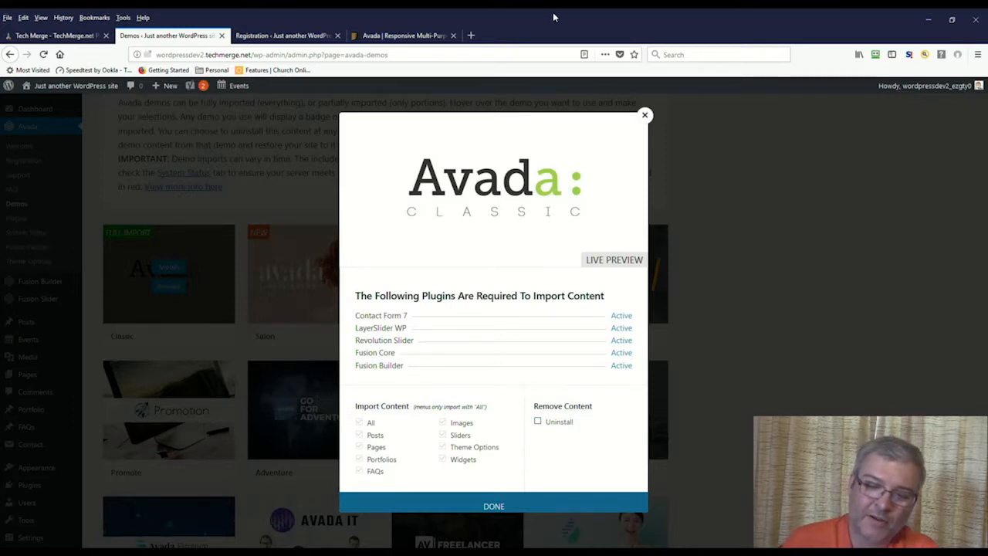
click(645, 114)
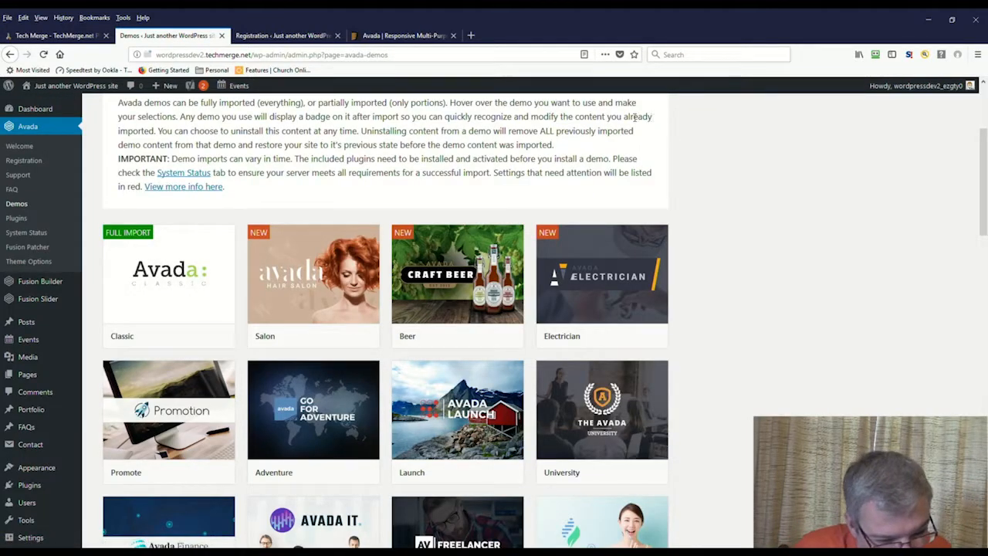
Delete the admin user from the site's list of all users and confirm the deletion
scroll(85, 448, down, 2)
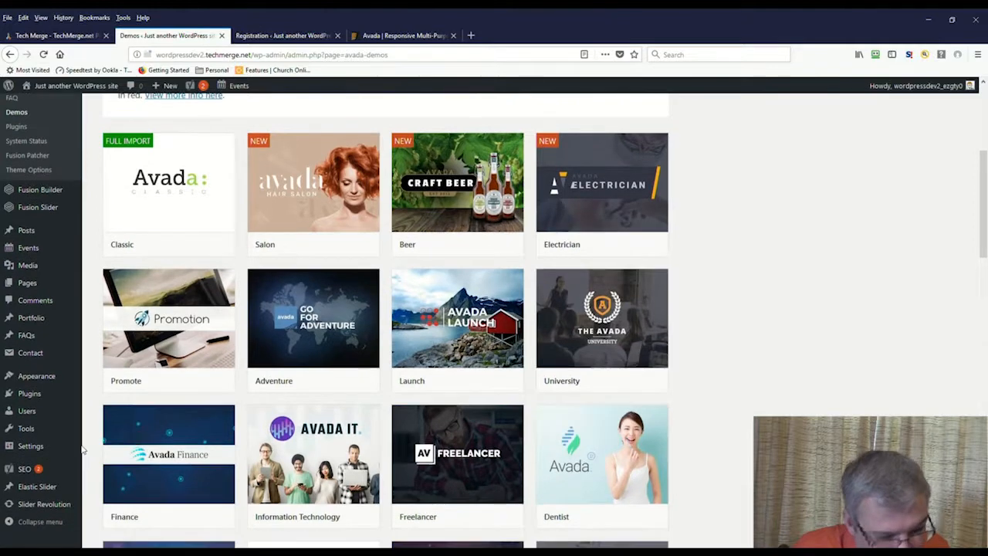
scroll(84, 449, down, 1)
mouse_move(39, 426)
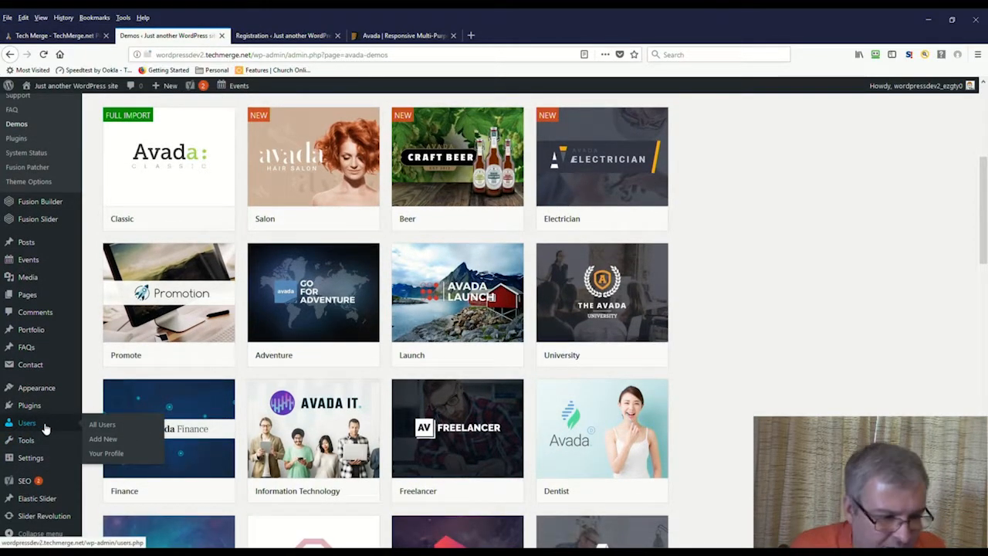
click(92, 427)
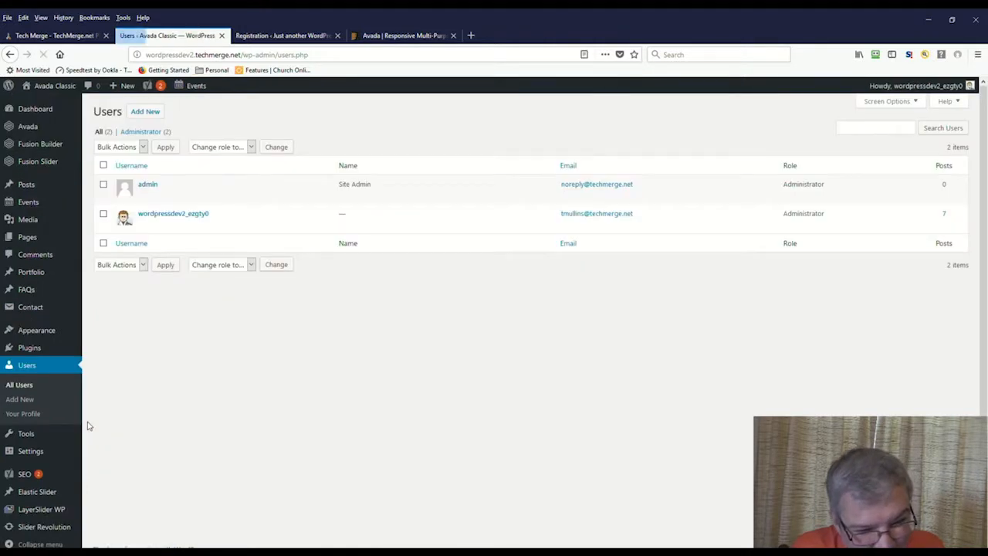
mouse_move(177, 198)
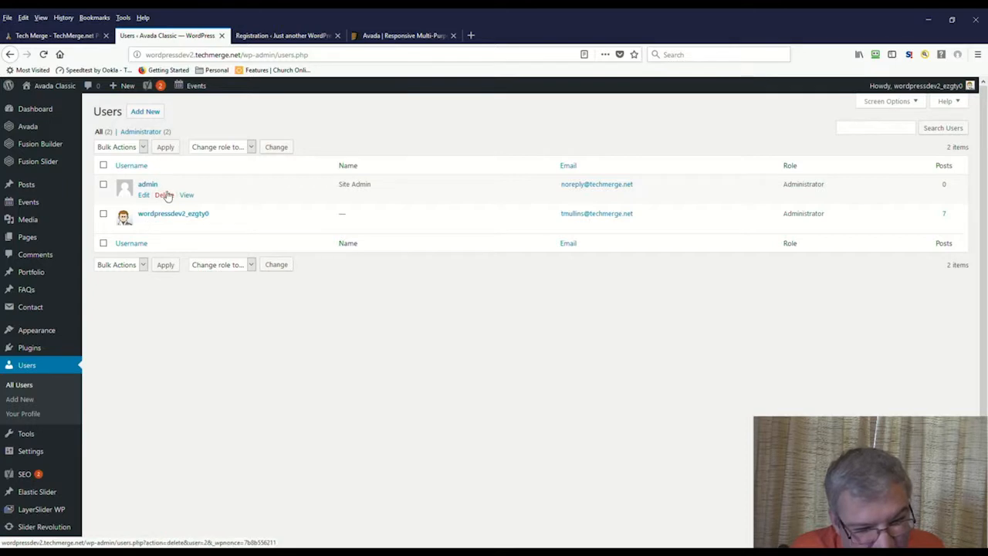
click(165, 196)
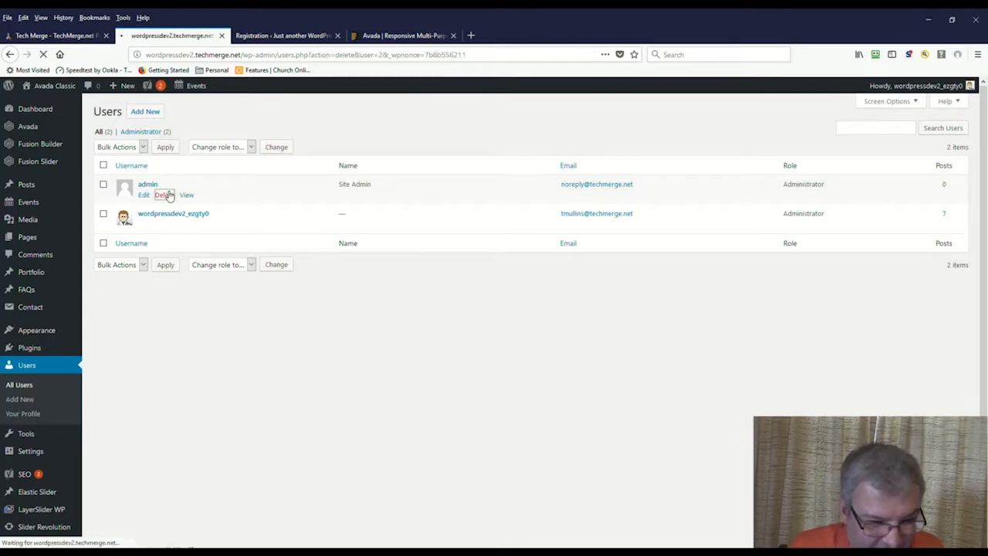
click(126, 183)
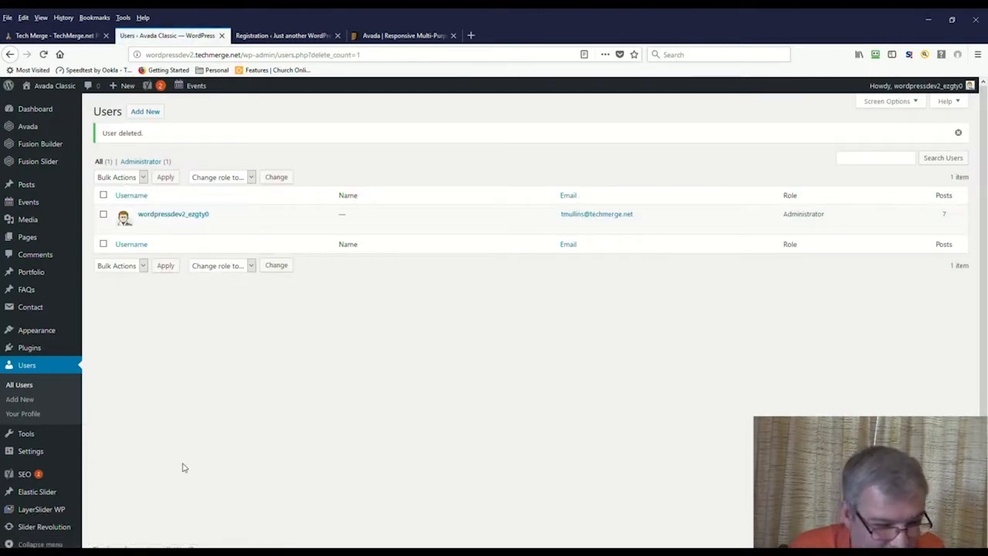
Delete the unused Twenty Fifteen theme from the site's installed themes and confirm the deletion
scroll(84, 359, down, 1)
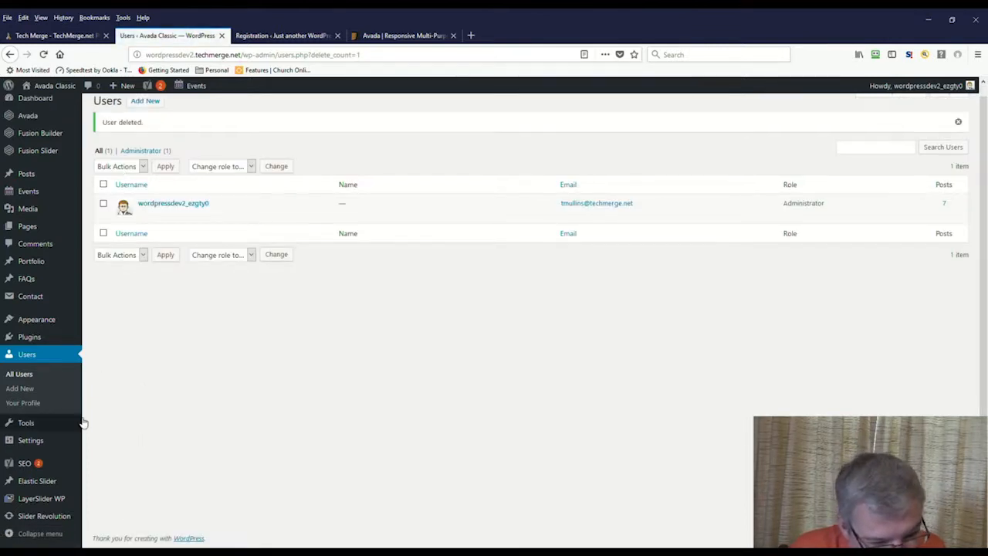
mouse_move(82, 423)
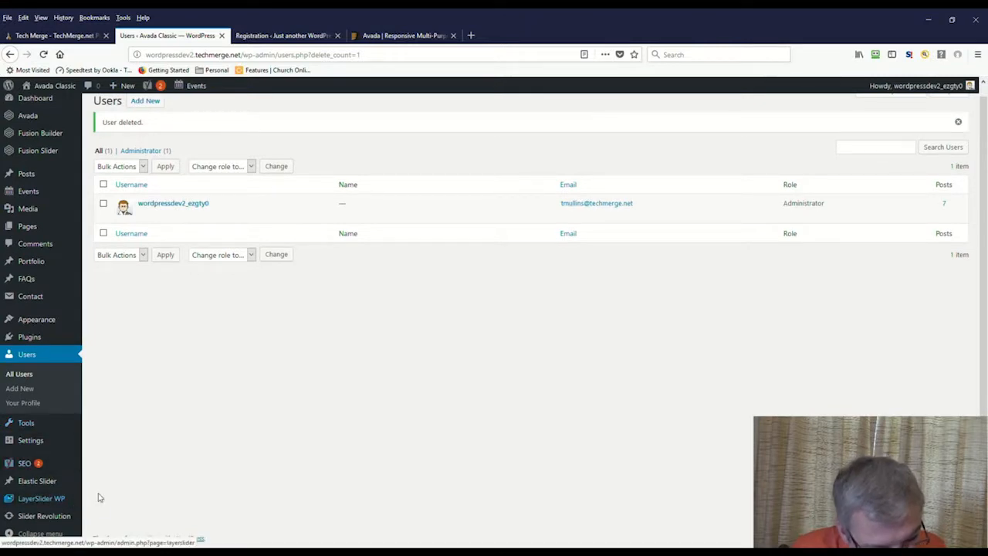
mouse_move(47, 323)
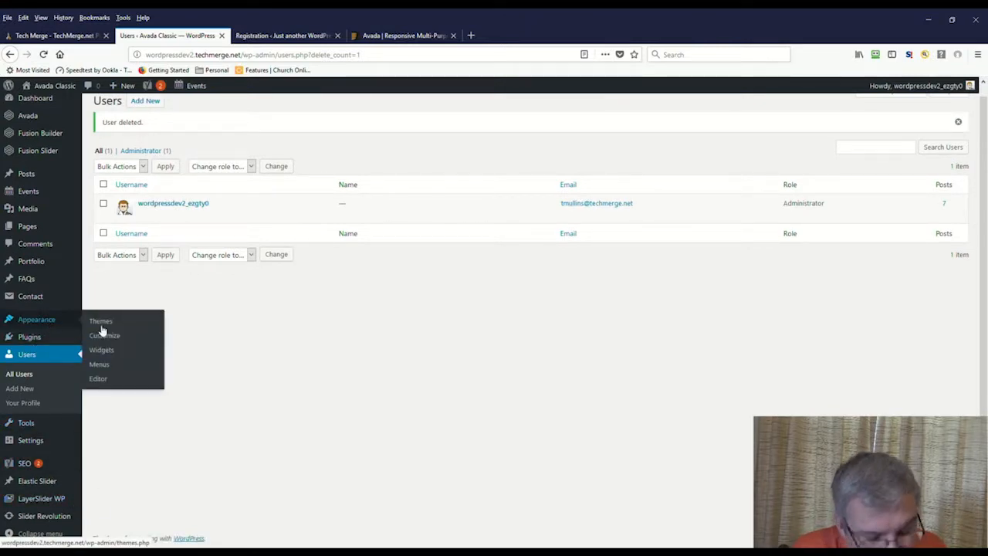
click(115, 324)
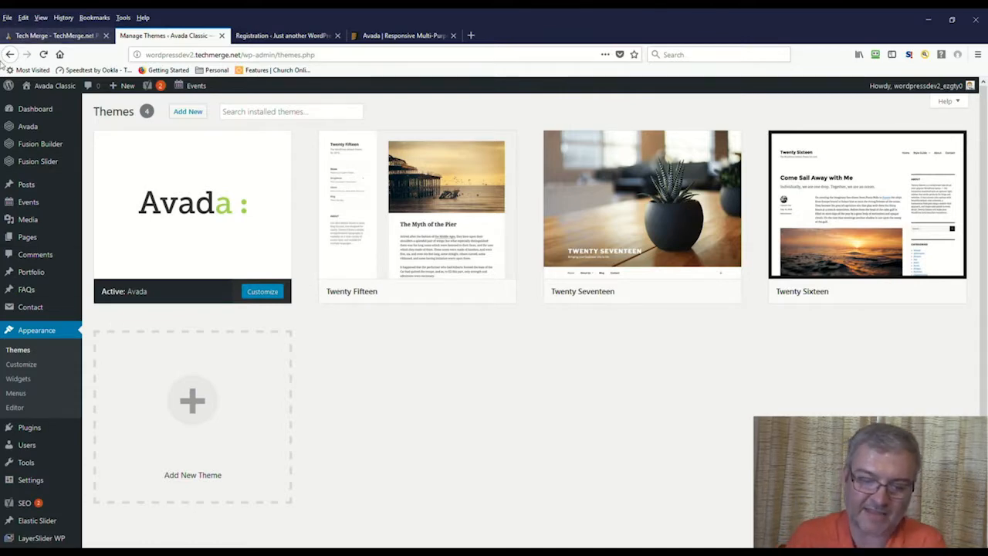
mouse_move(591, 245)
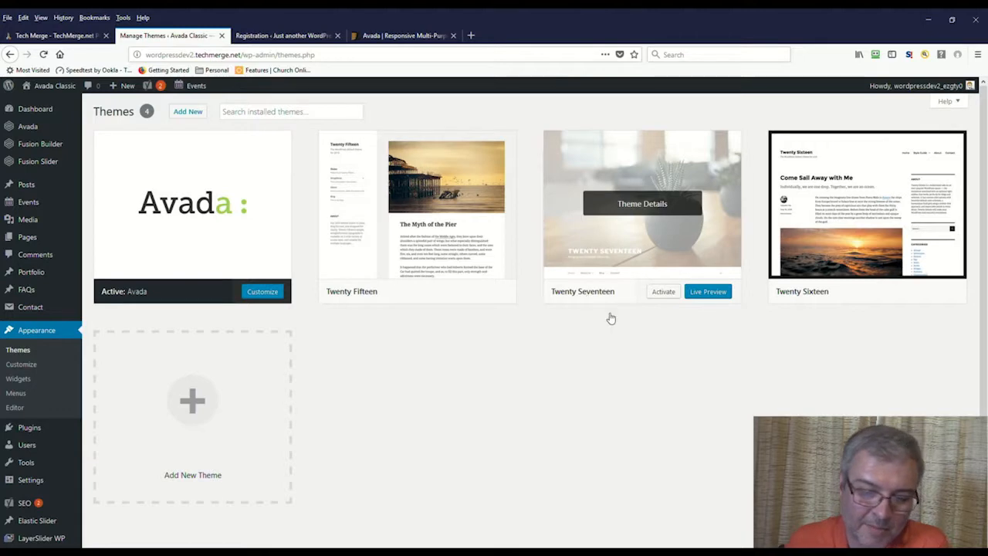
mouse_move(502, 307)
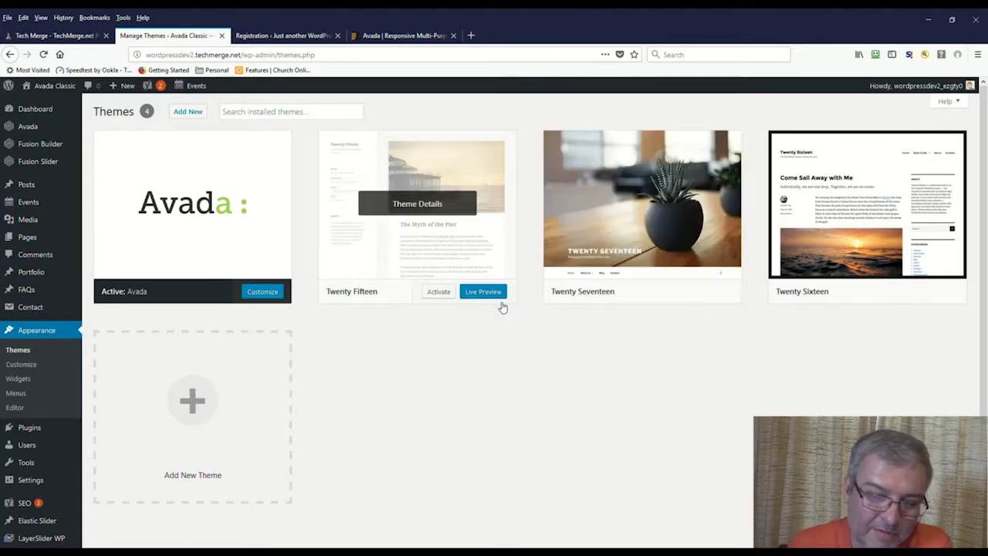
click(421, 224)
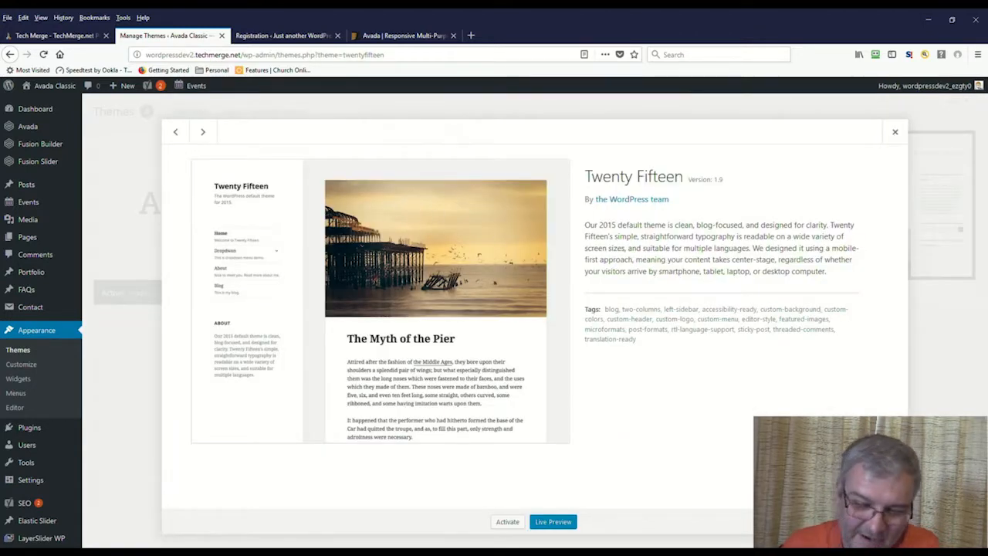
click(887, 522)
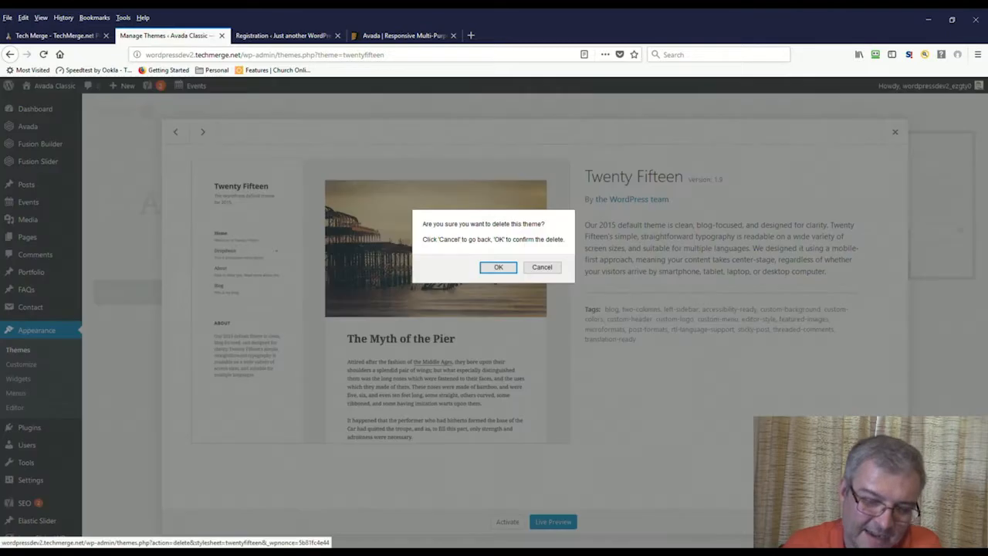
click(499, 268)
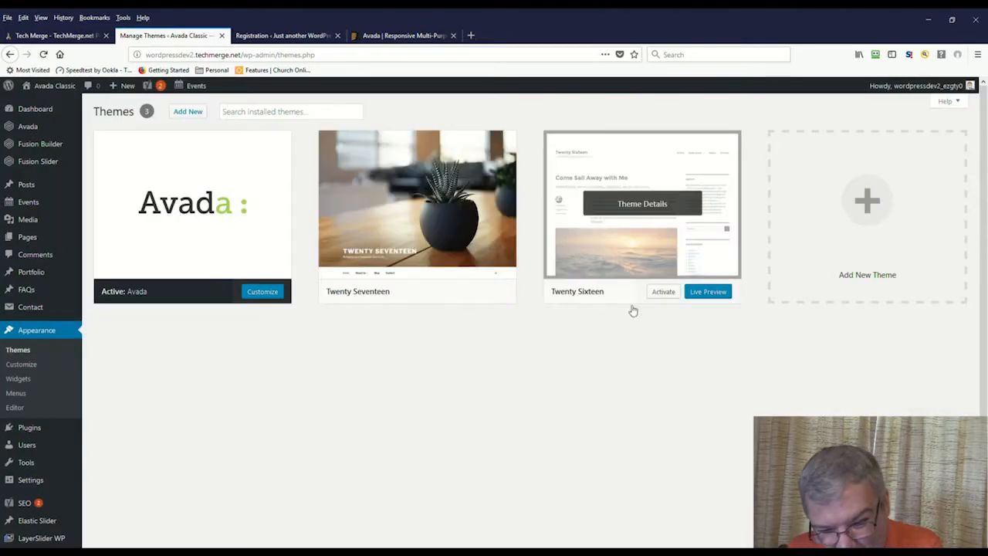
Delete the Twenty Sixteen theme as well and confirm its removal
click(647, 219)
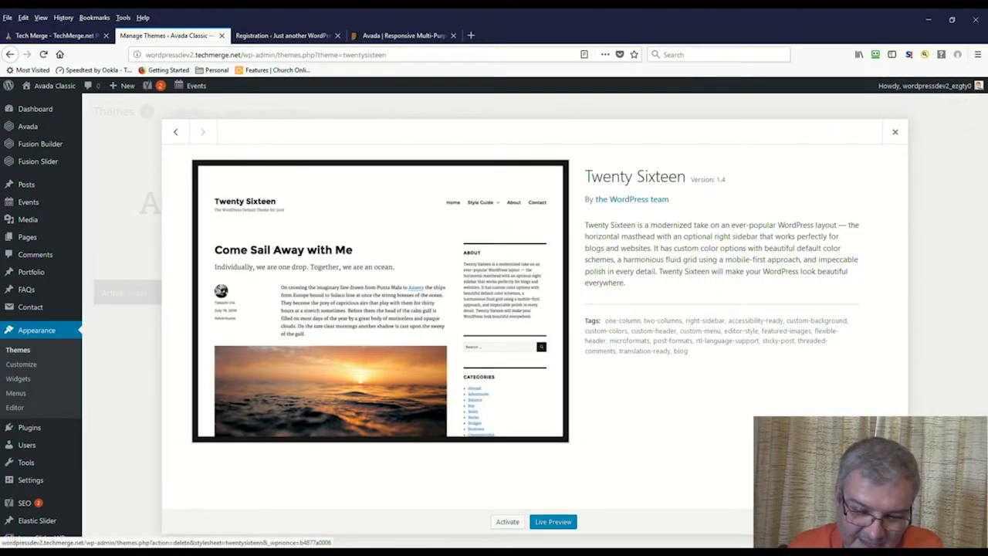
click(888, 522)
click(499, 267)
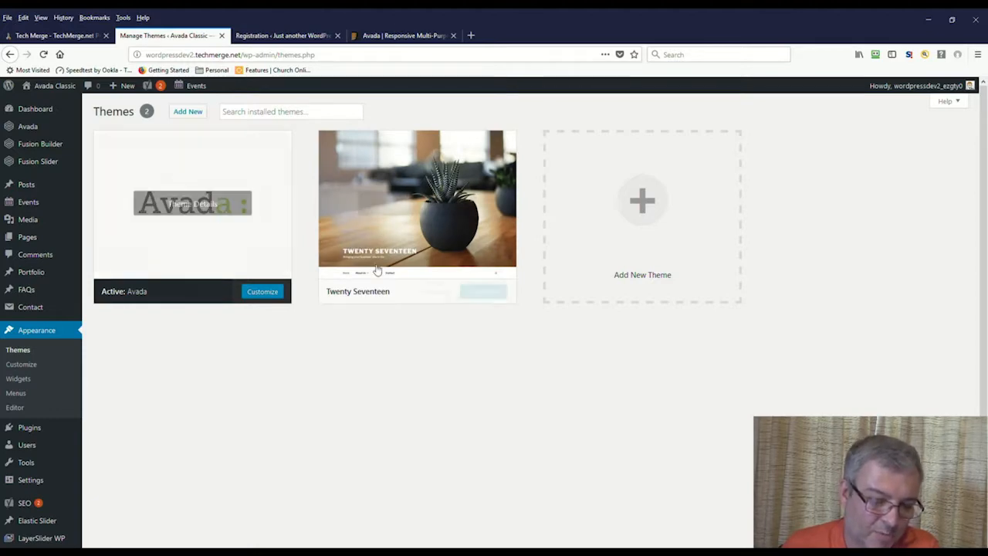
Customize the active Avada theme's site identity, setting the site title to "WordPress Daily"
click(264, 302)
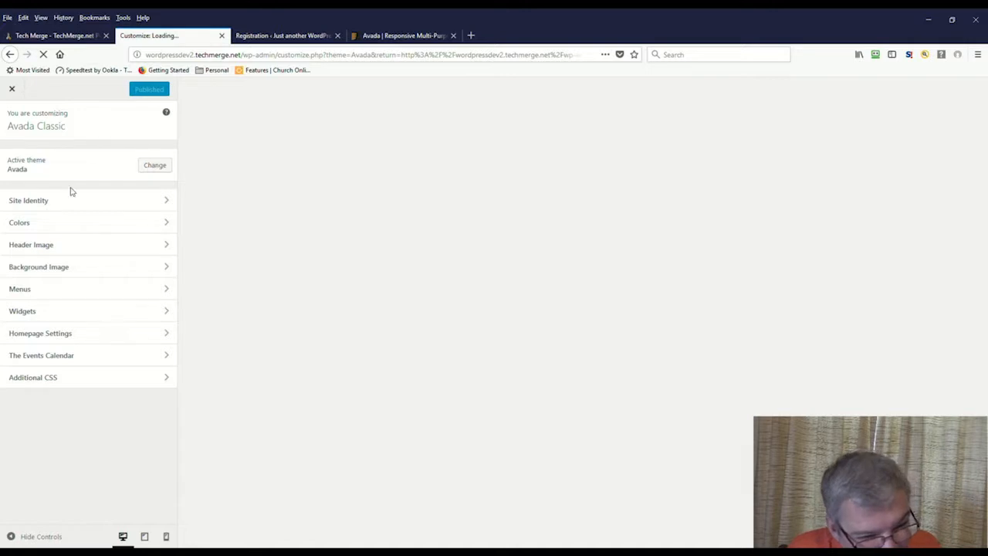
click(47, 199)
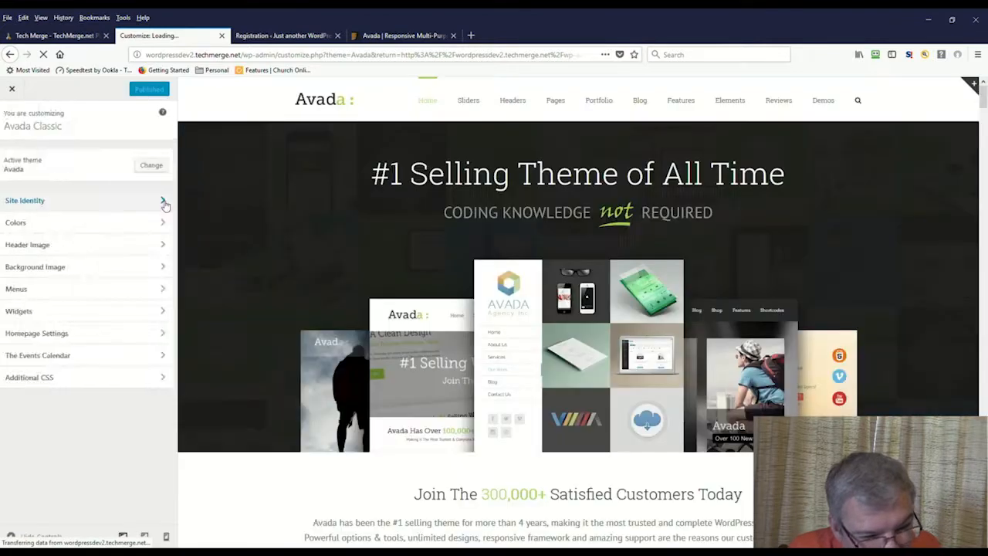
click(162, 200)
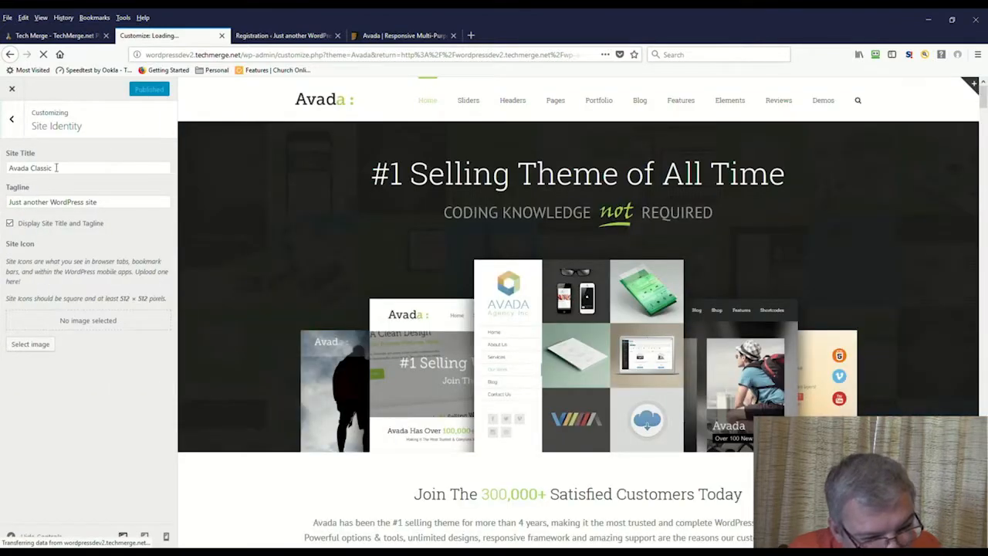
triple_click(86, 173)
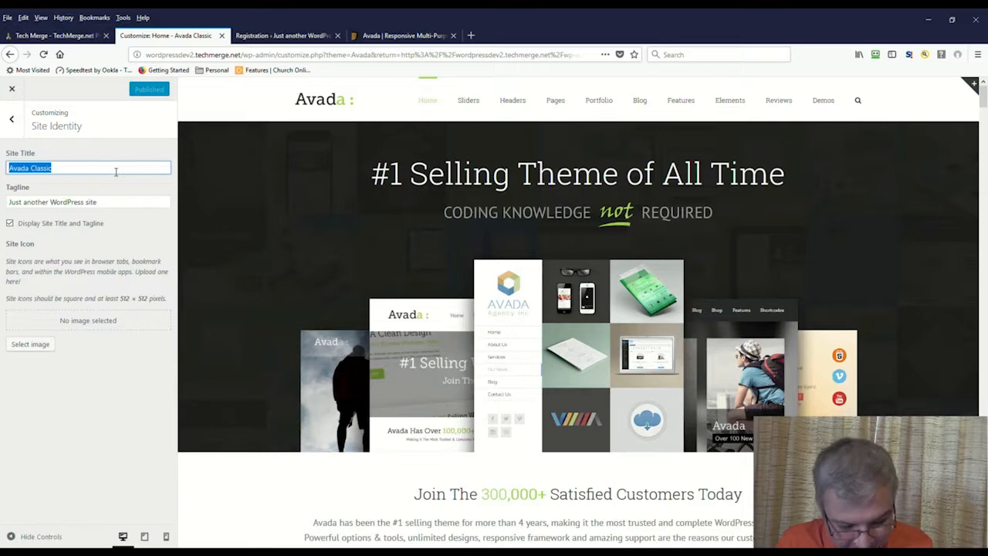
text(W)
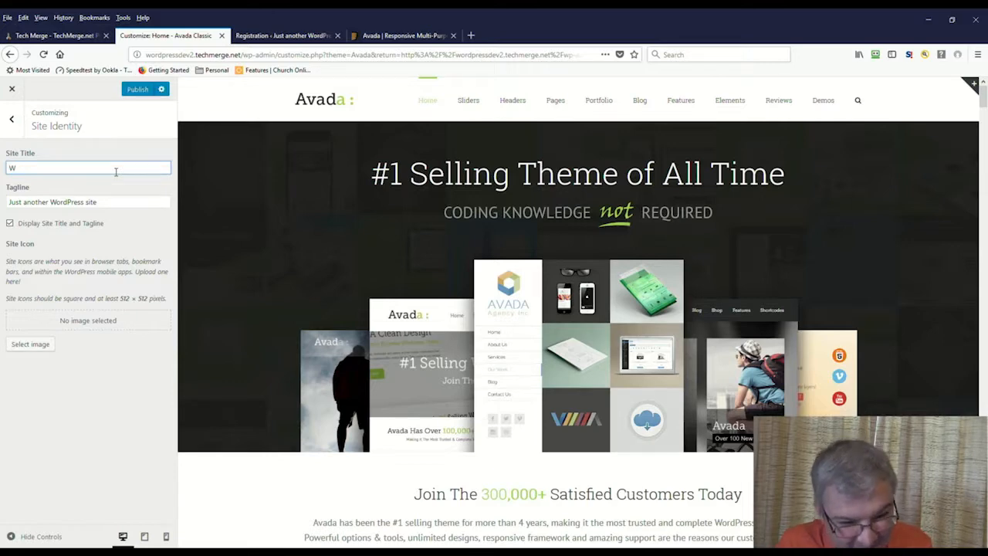
text(ord)
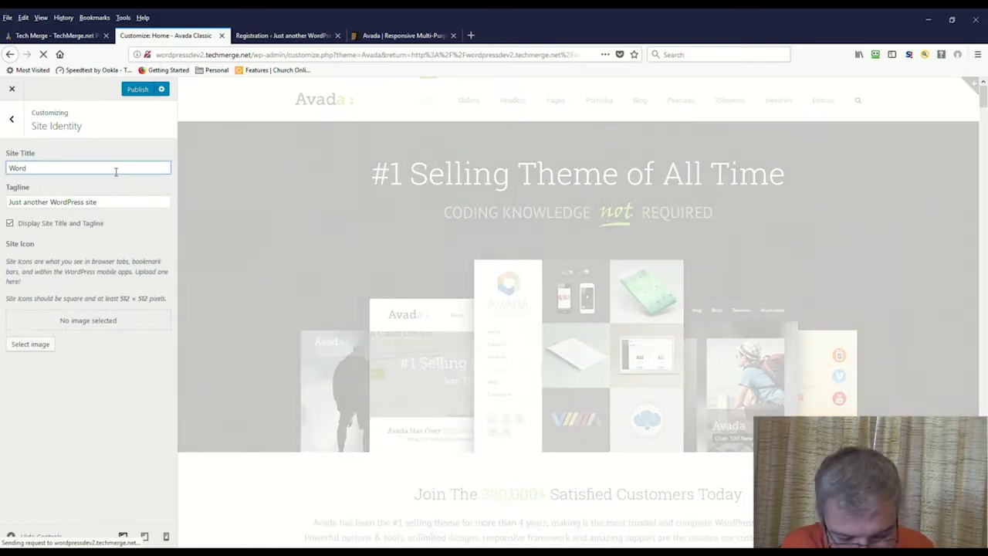
text(Pr)
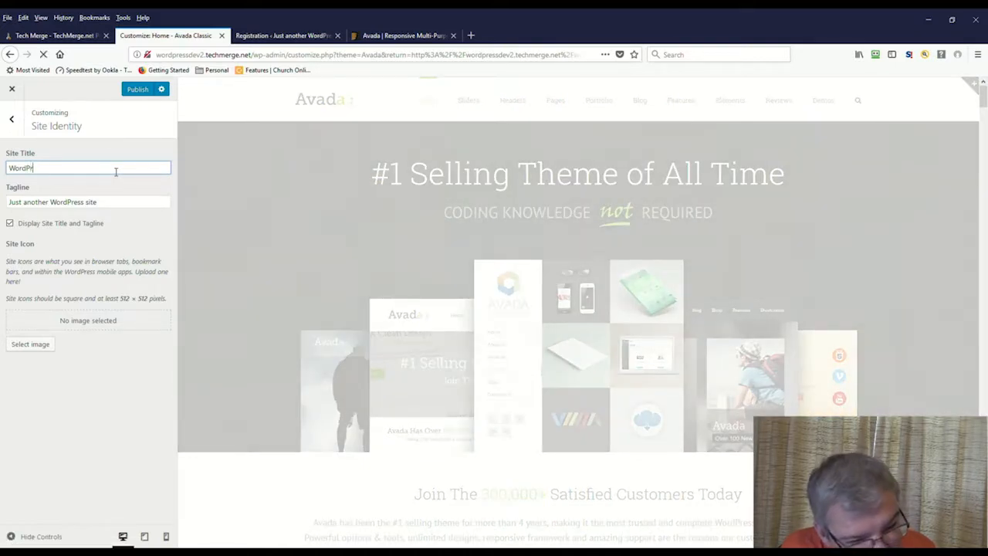
text(ess )
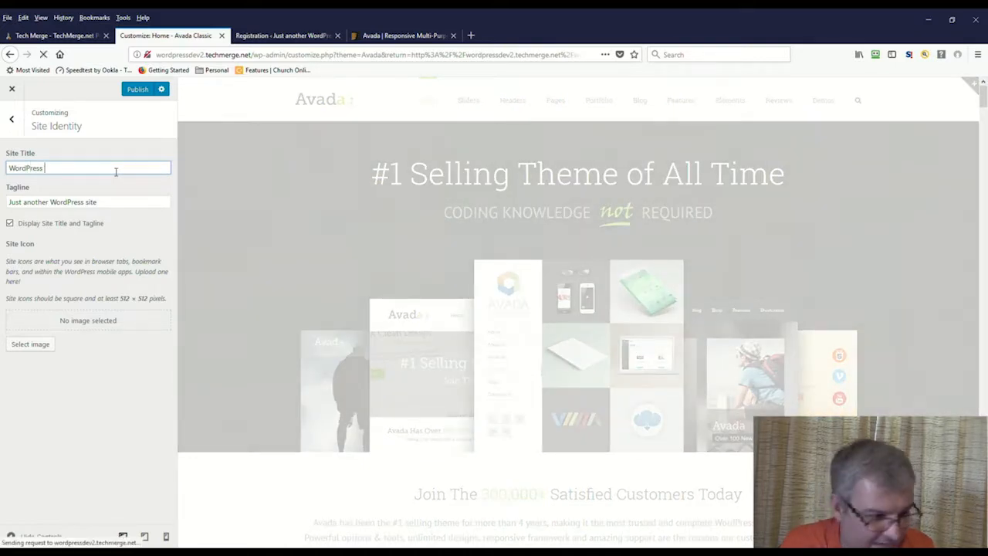
text(Daily)
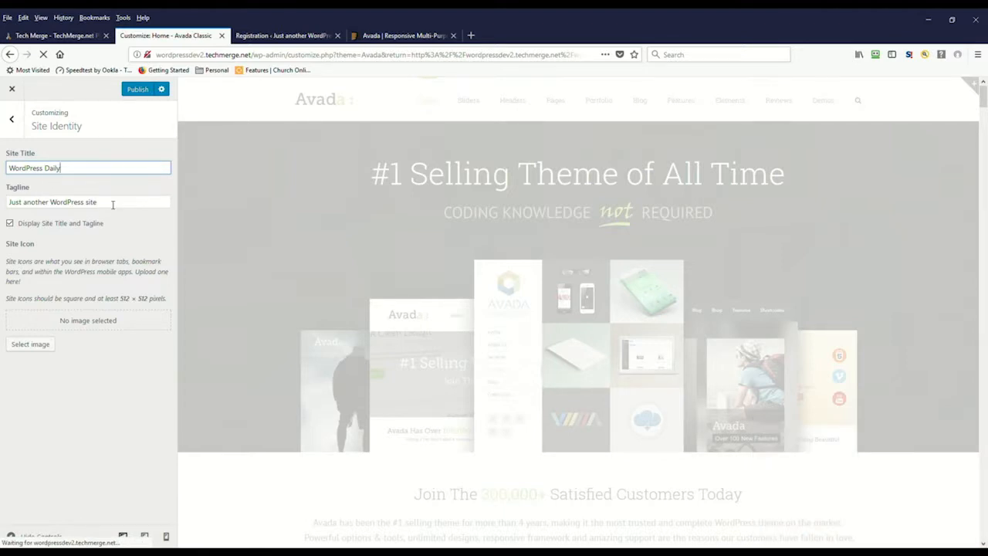
Set the site's tagline to "All Things Wordpress" and publish the site identity changes
key(Tab)
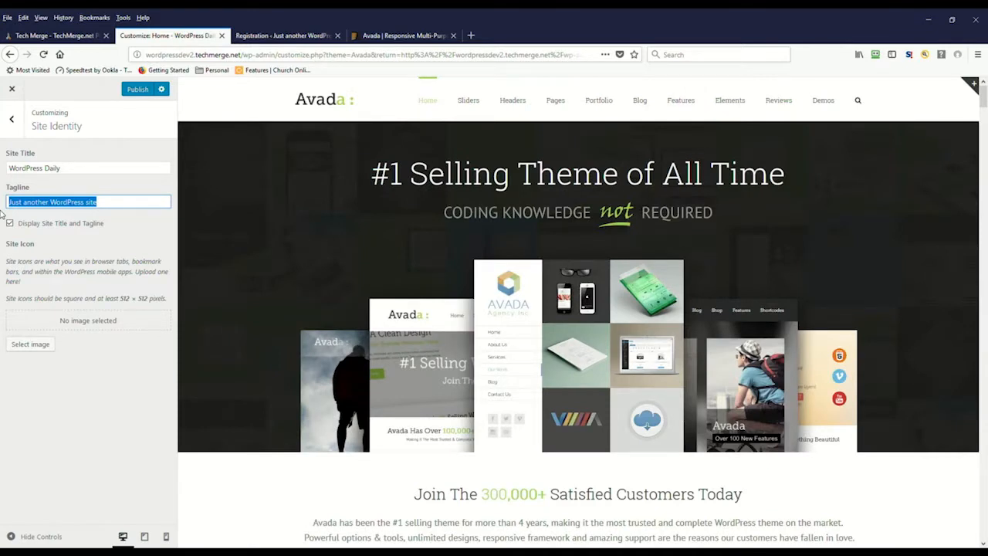
text(All Things Wor)
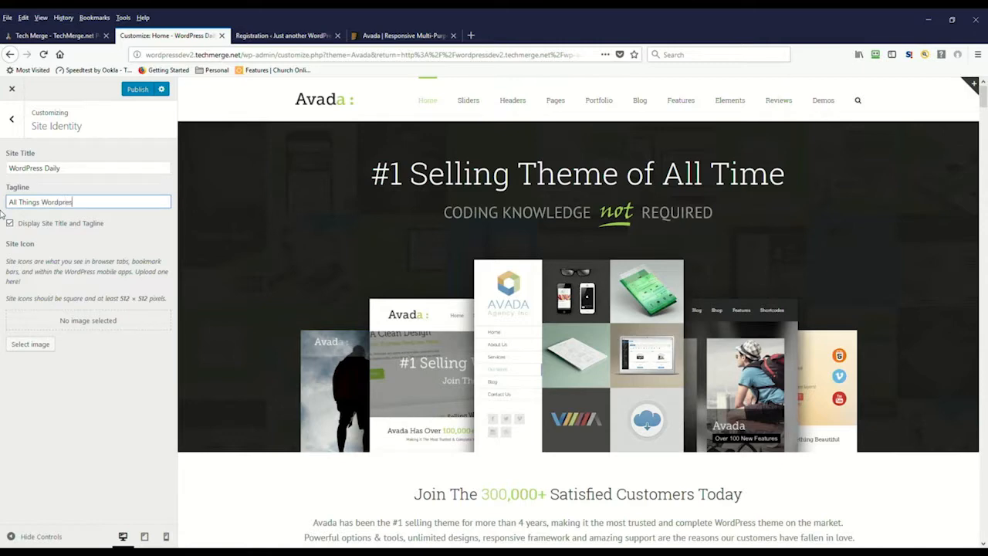
text(dpress)
click(138, 89)
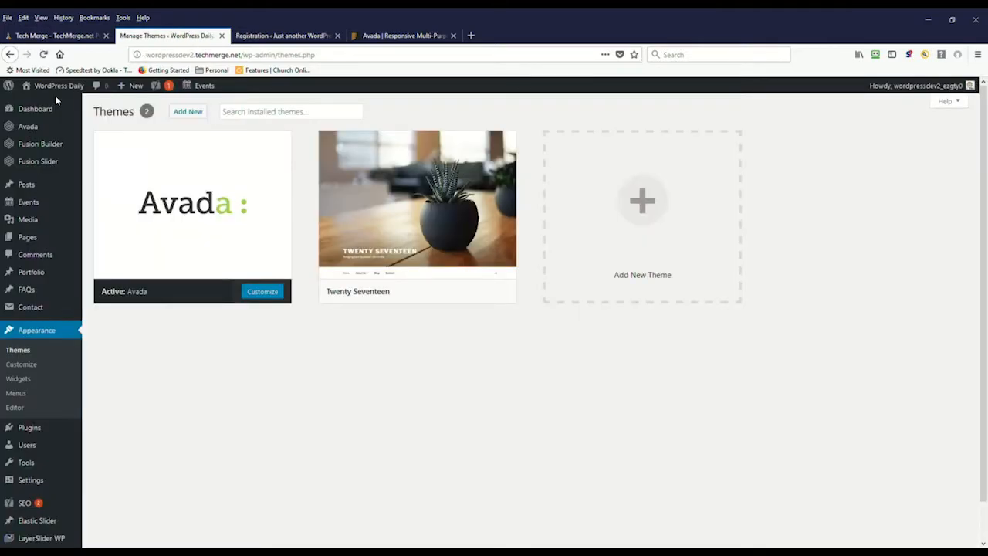
Visit the live site and look through the imported Avada Classic home page's sections
mouse_move(54, 87)
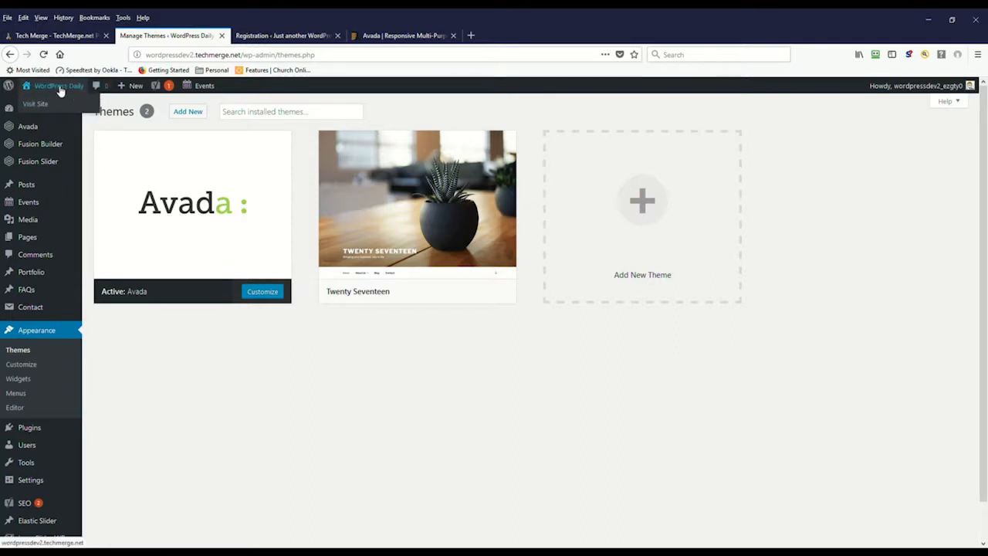
click(37, 106)
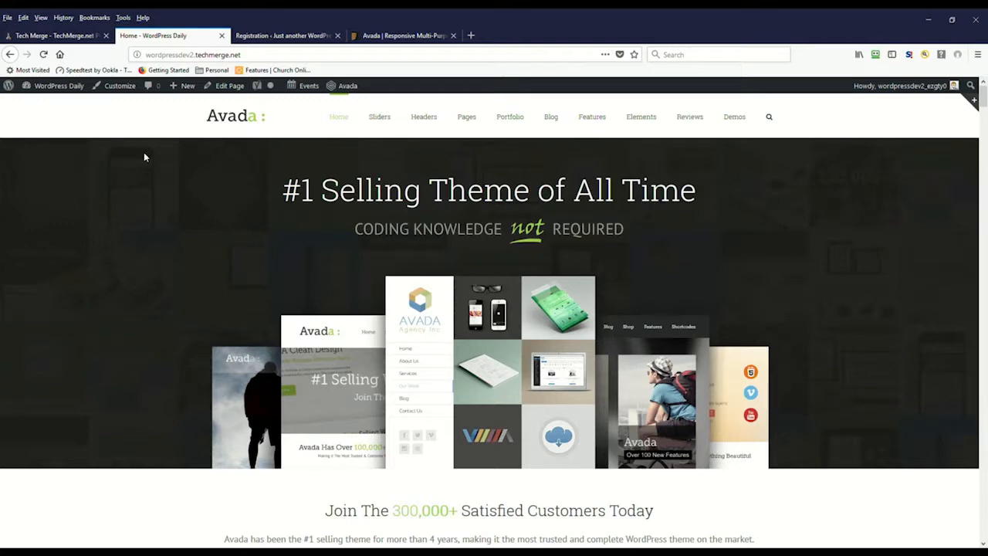
scroll(146, 166, down, 1)
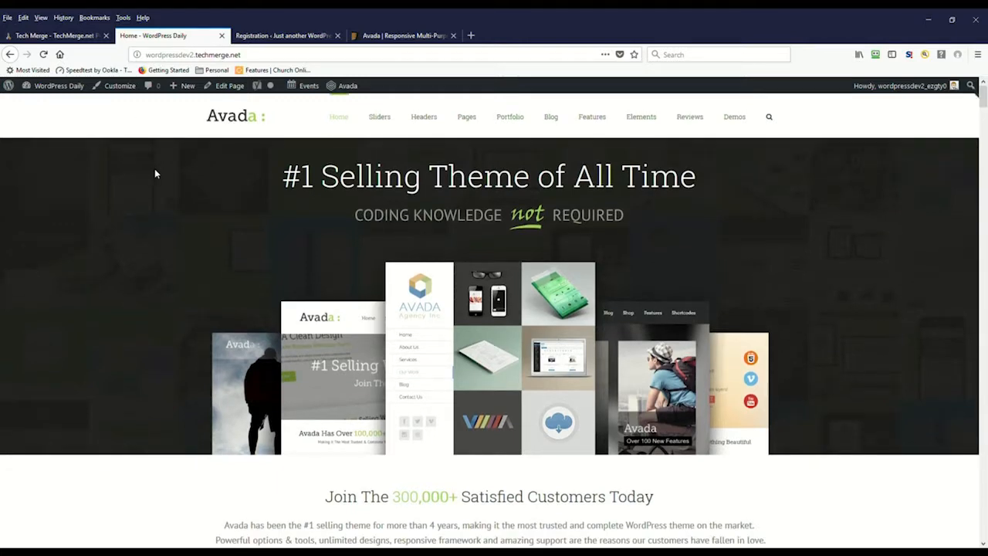
scroll(829, 289, down, 10)
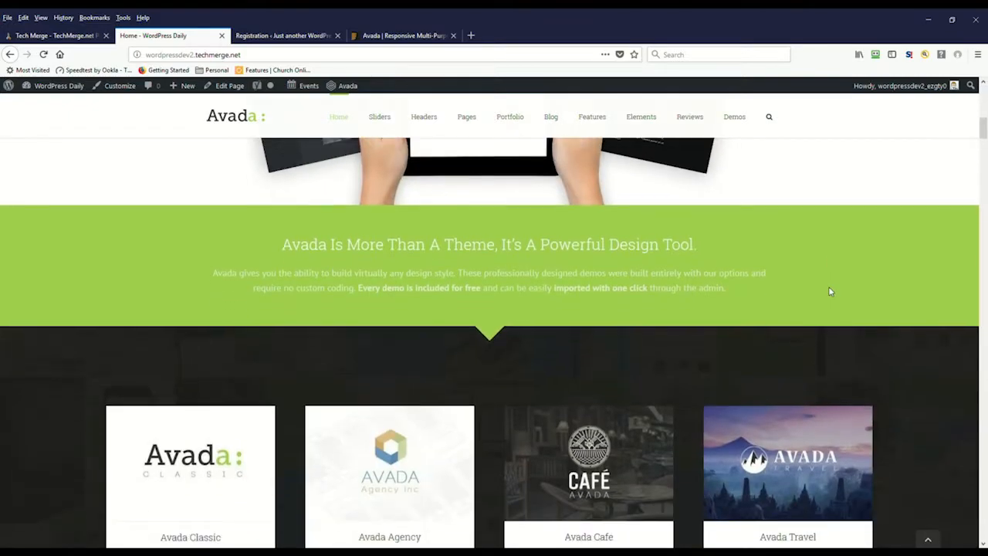
scroll(831, 293, down, 2)
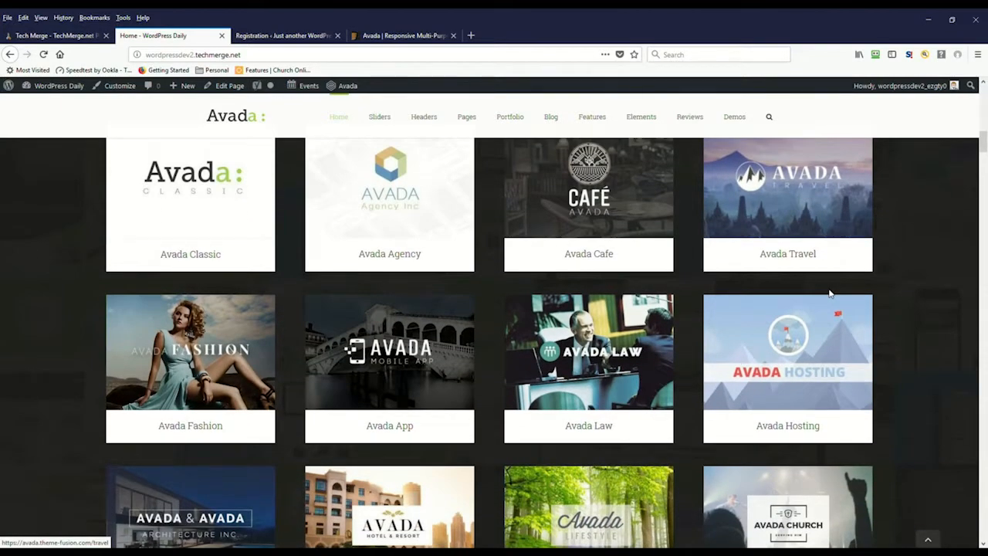
scroll(830, 293, down, 10)
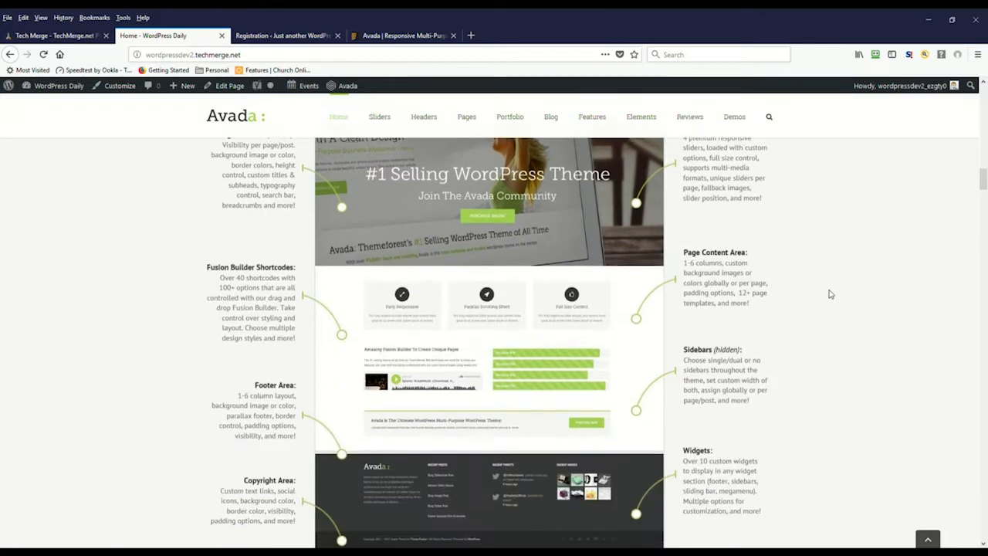
scroll(831, 293, down, 1)
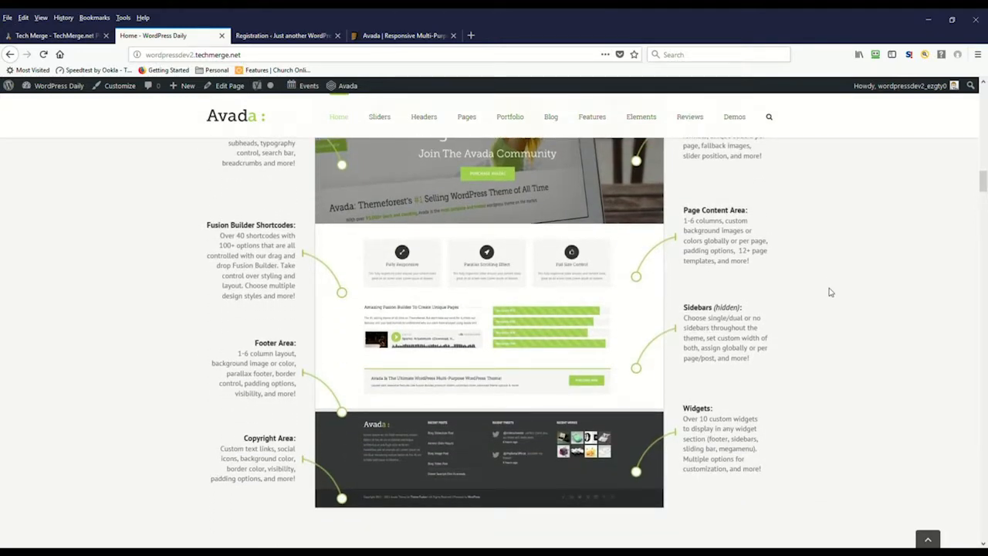
scroll(831, 292, down, 2)
scroll(830, 292, down, 2)
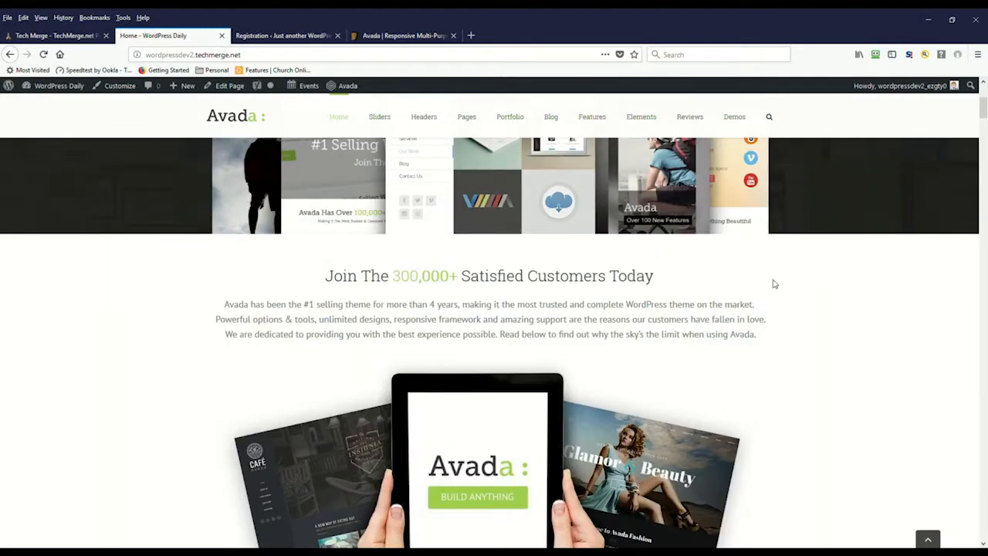
scroll(765, 282, up, 2)
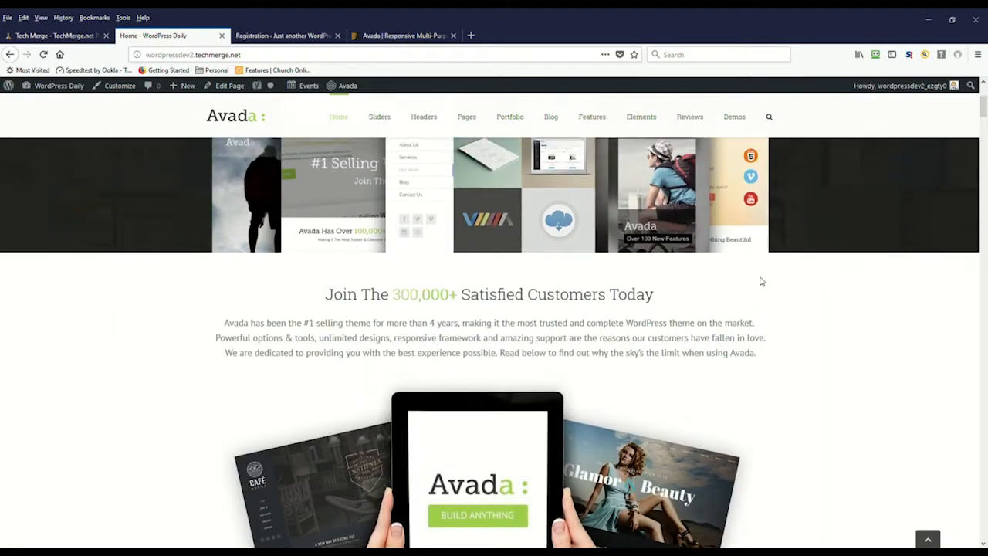
View the Home Version 9 sample page from the live site's home page samples
mouse_move(342, 124)
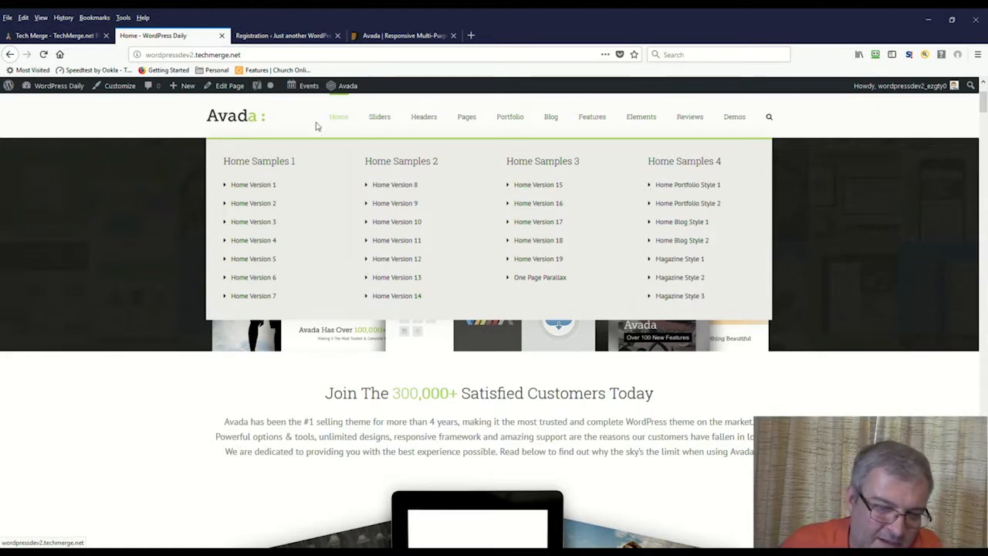
mouse_move(370, 181)
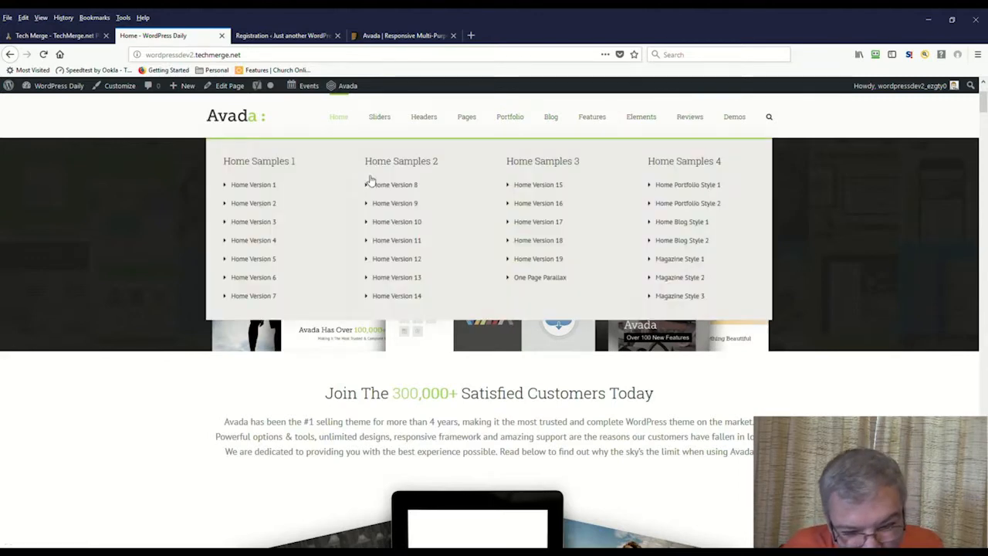
click(390, 205)
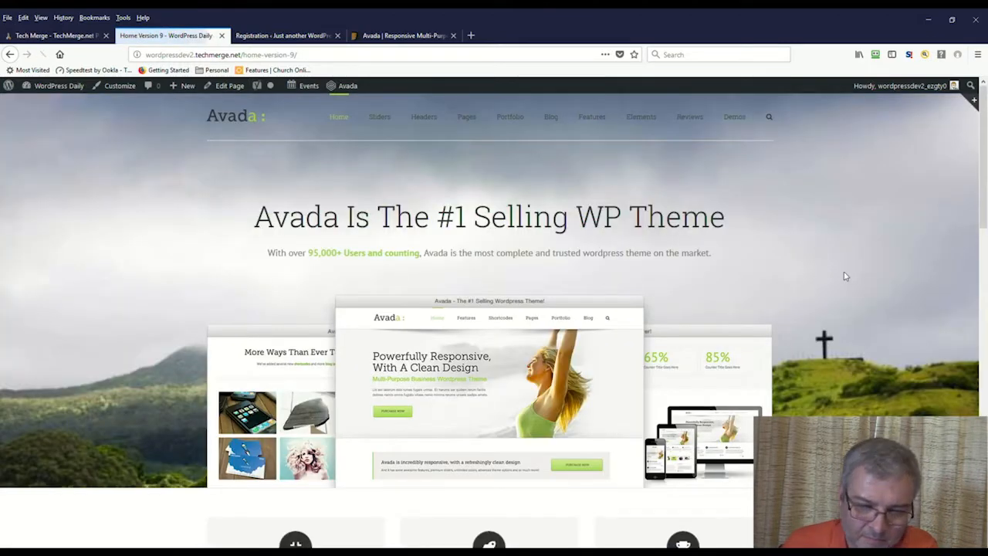
Look over the Home Version 9 page's hero banner and its feature flip boxes
scroll(835, 281, down, 1)
scroll(834, 281, down, 1)
scroll(834, 281, up, 2)
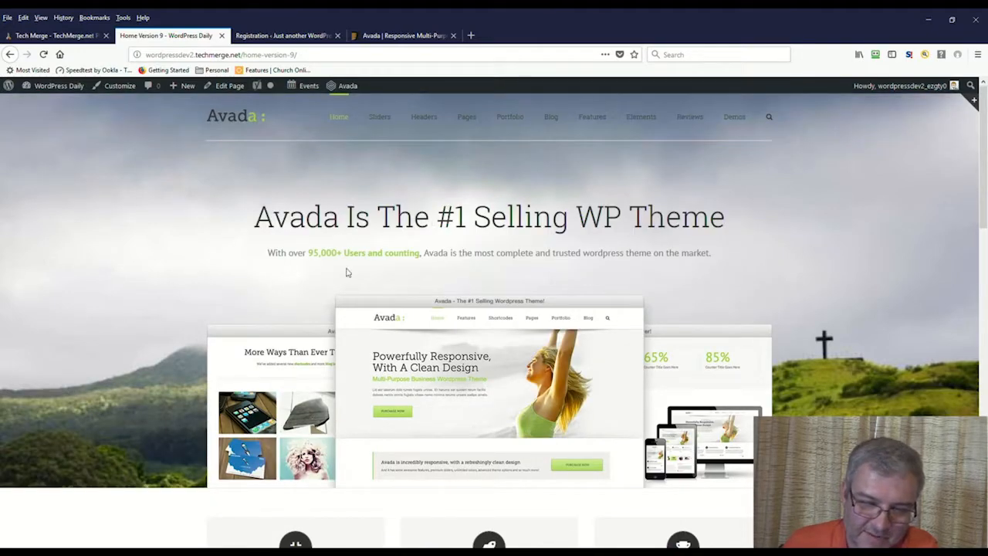
scroll(364, 283, down, 1)
scroll(381, 286, up, 1)
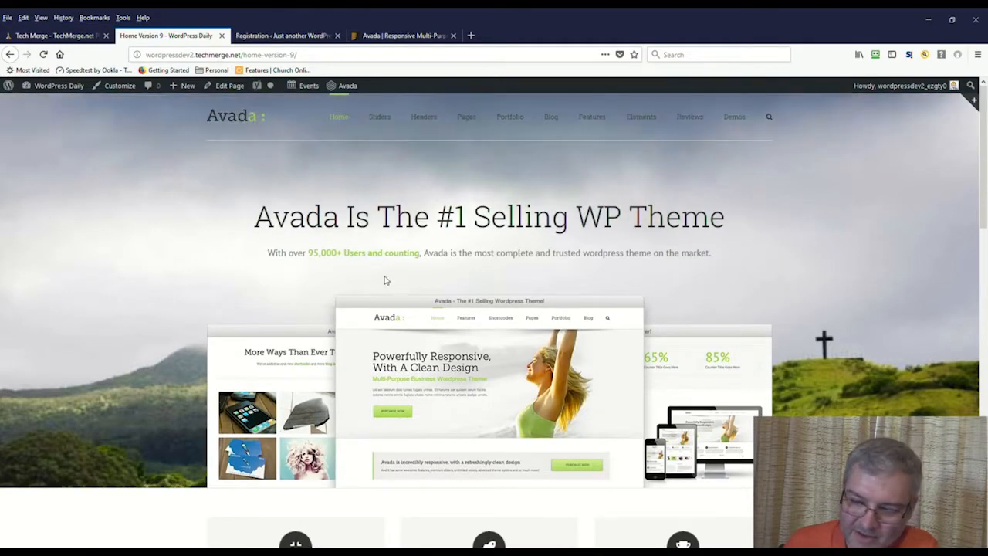
scroll(386, 282, down, 3)
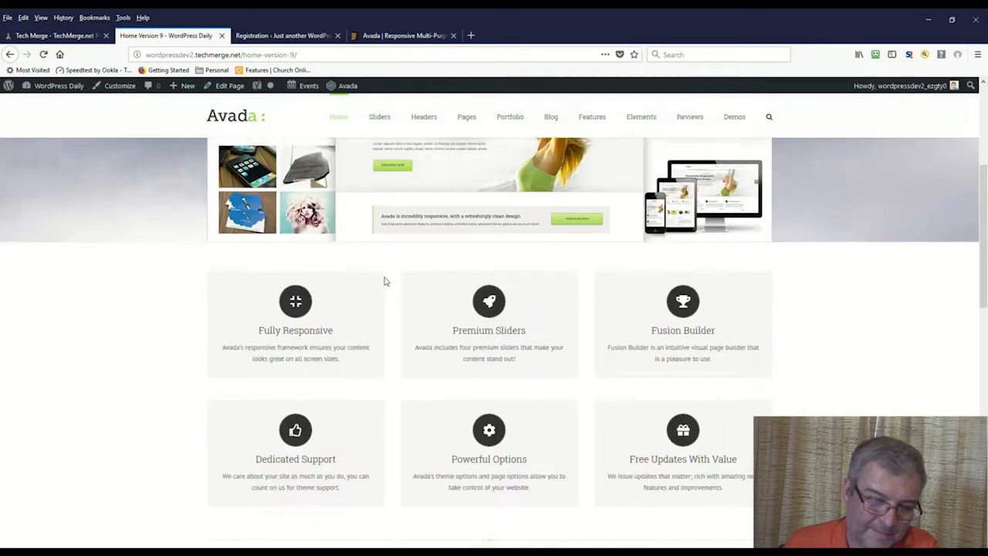
scroll(387, 281, down, 1)
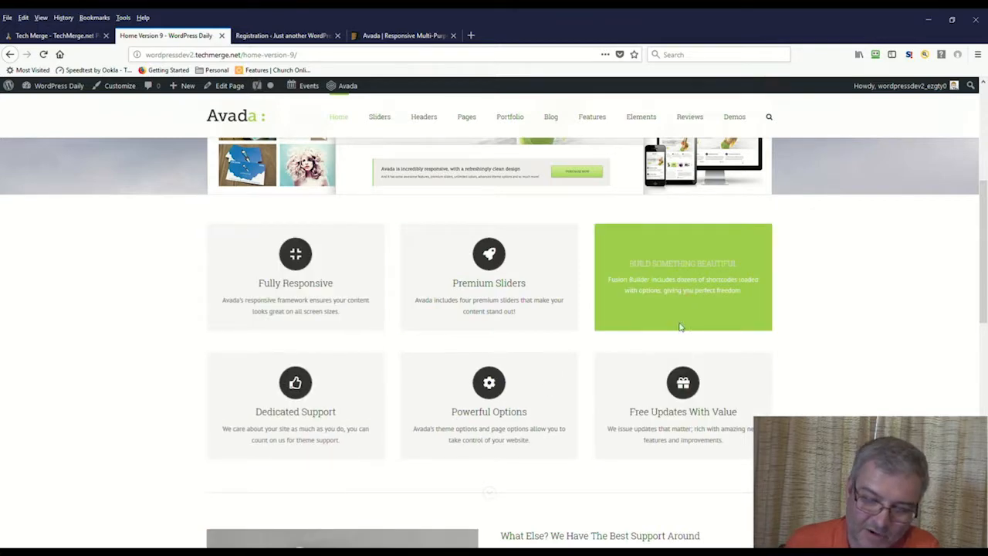
scroll(455, 424, down, 1)
scroll(456, 424, down, 4)
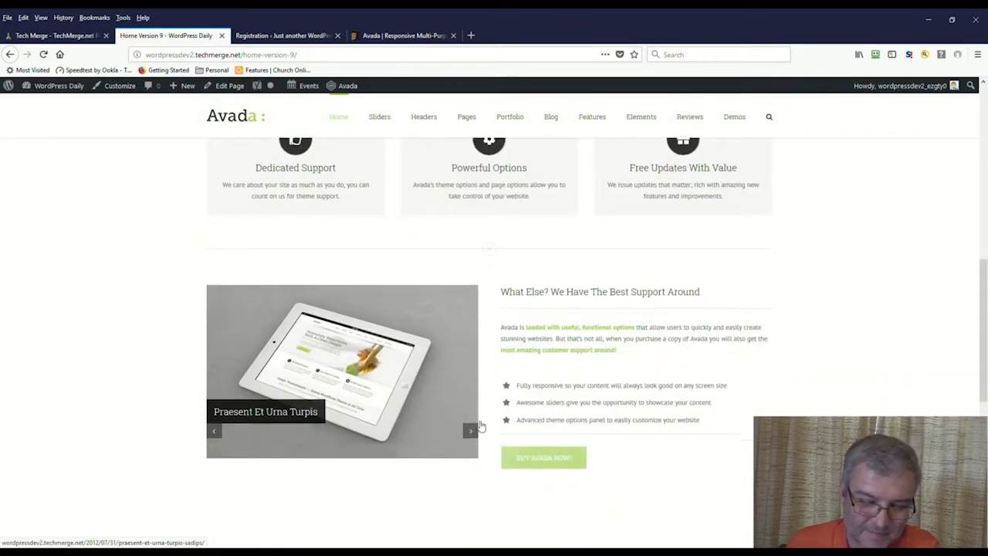
Cycle through the post slider beside the support section and view the rest of the page down to the footer
click(469, 383)
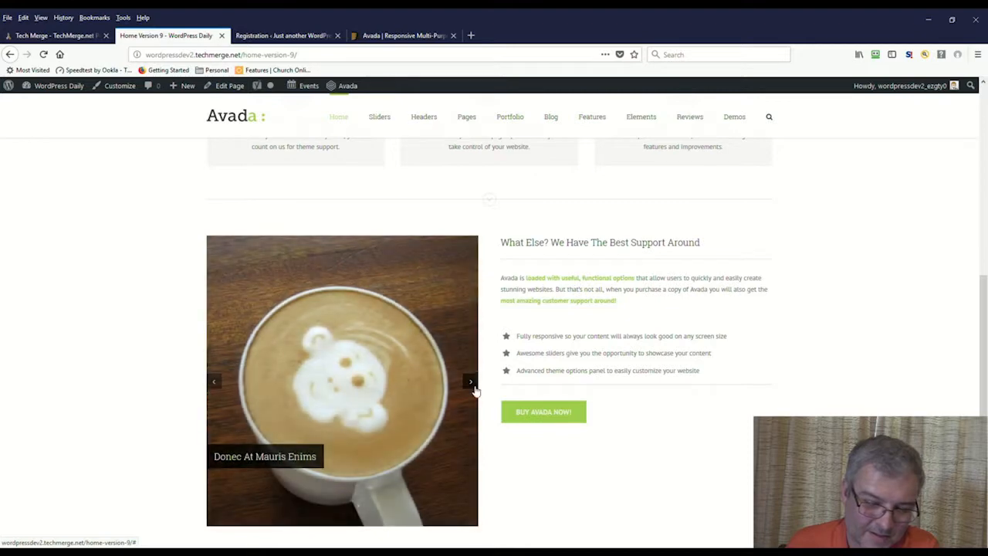
click(471, 383)
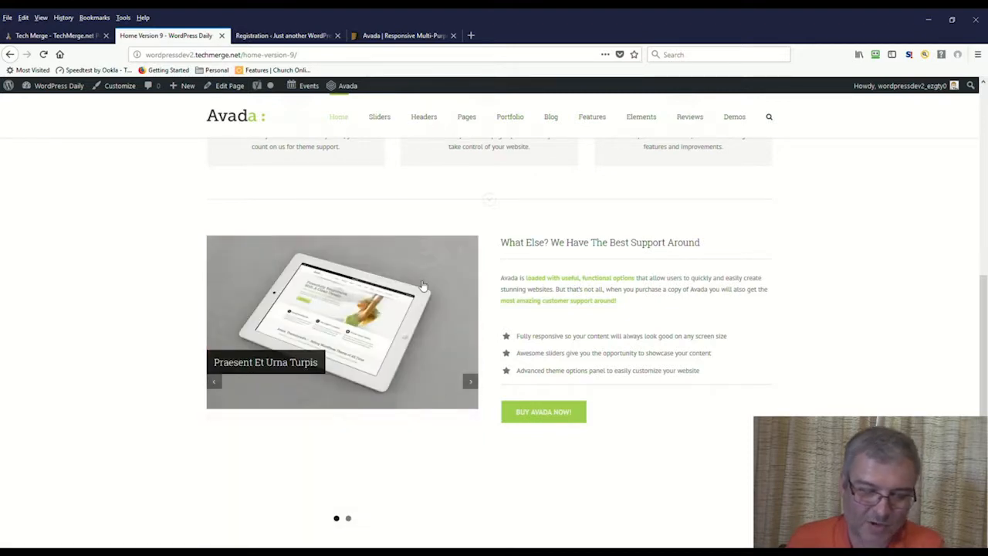
scroll(453, 343, down, 2)
scroll(453, 343, down, 2)
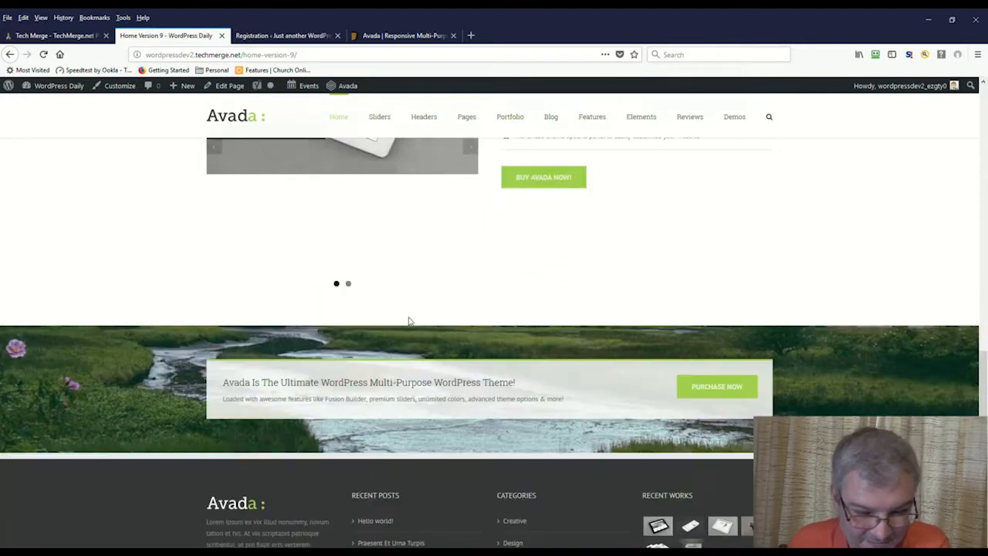
click(338, 285)
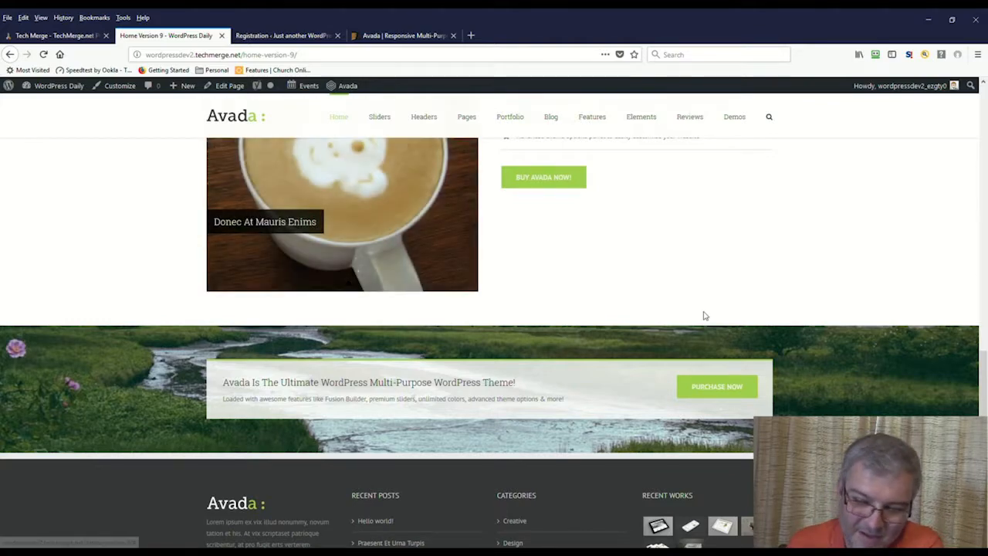
scroll(558, 285, down, 2)
scroll(280, 289, up, 2)
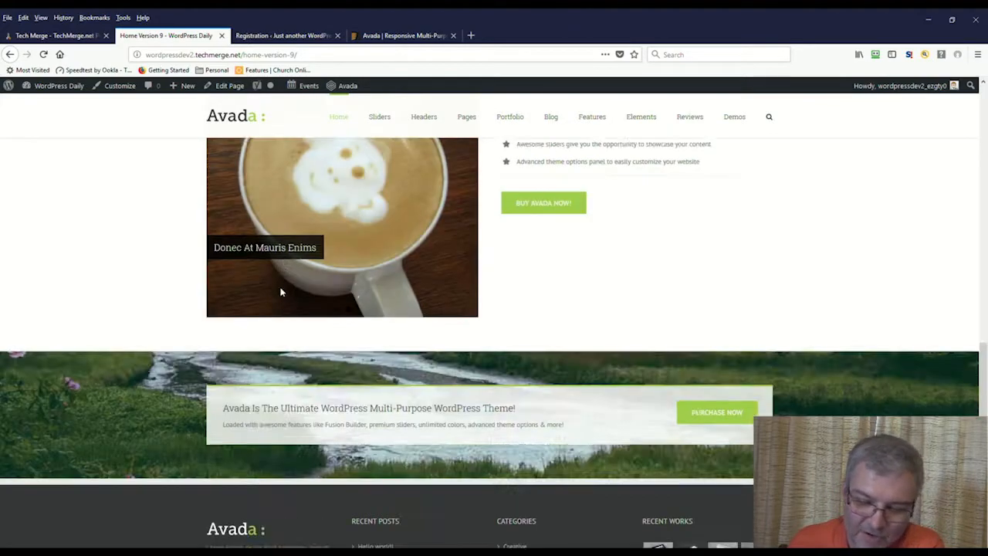
scroll(283, 301, down, 3)
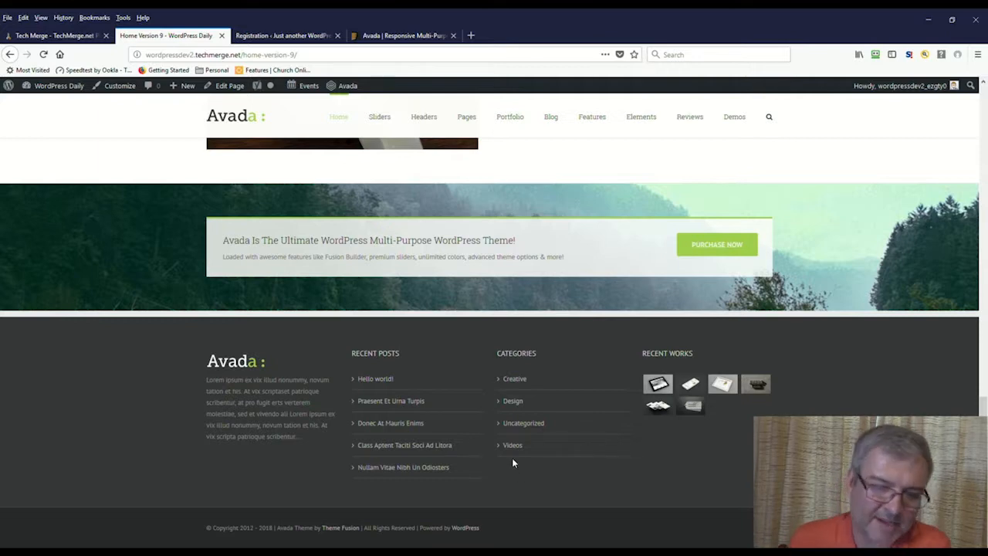
scroll(494, 423, up, 20)
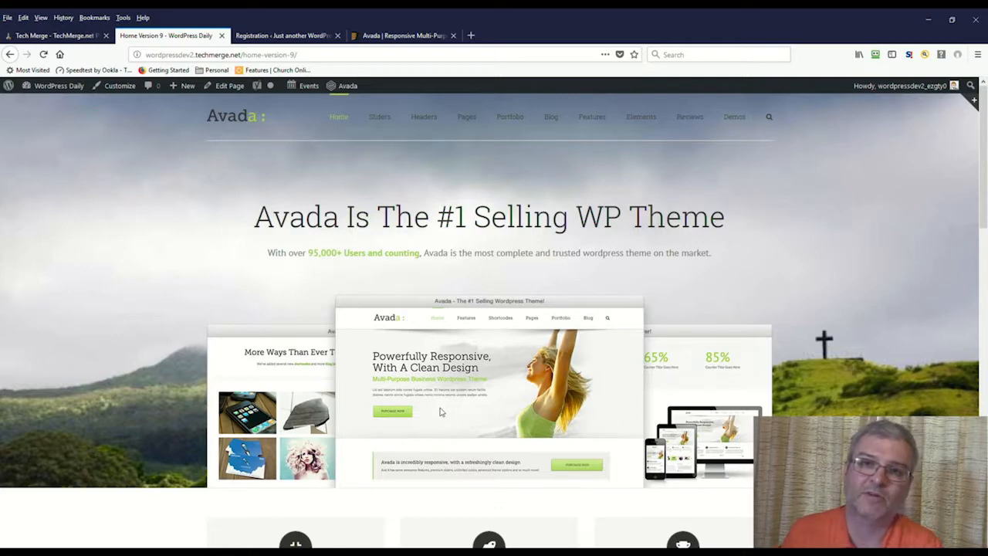
Open the Home Version 9 page for editing and find its first Flip Boxes element in the Fusion Builder layout
click(232, 86)
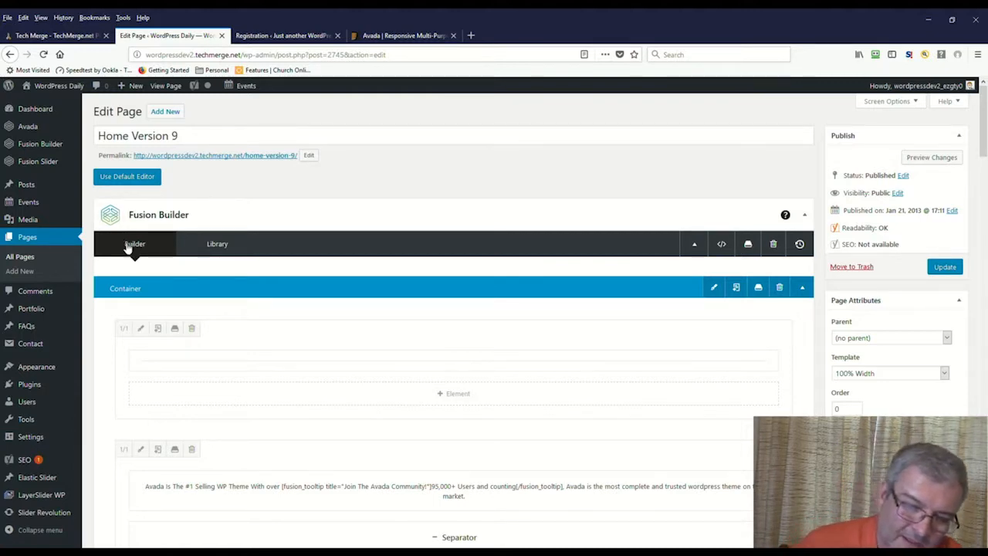
scroll(131, 267, down, 1)
scroll(219, 278, down, 3)
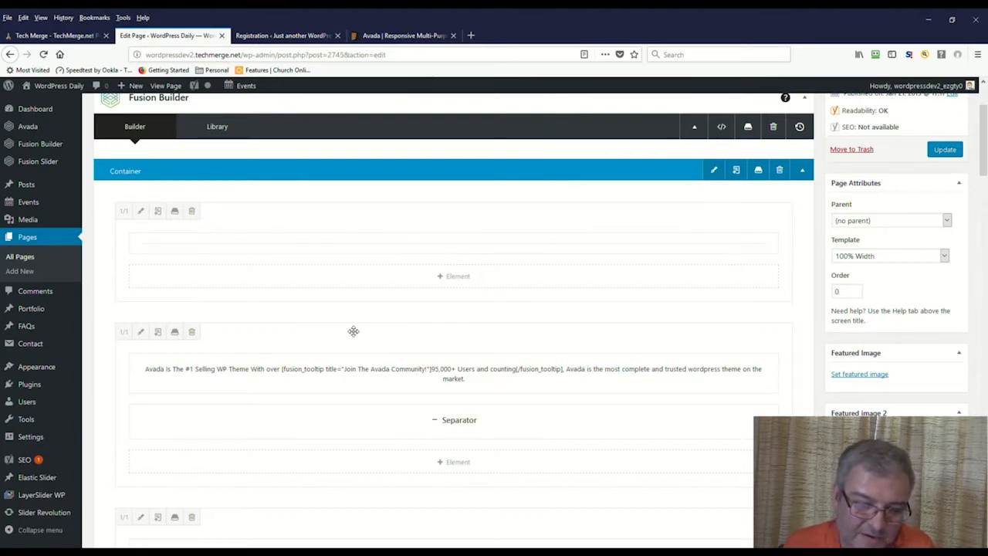
scroll(348, 298, down, 3)
scroll(410, 425, down, 5)
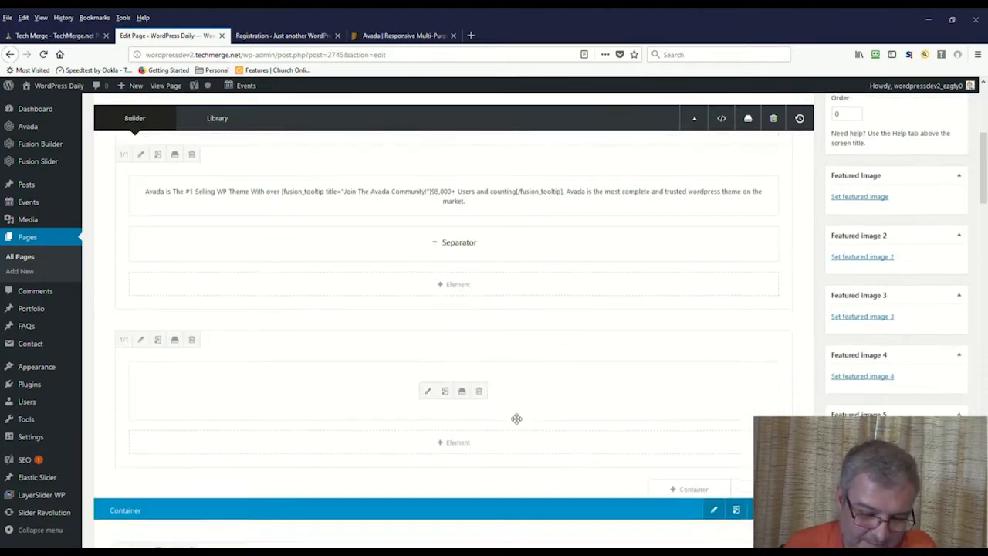
scroll(579, 415, down, 6)
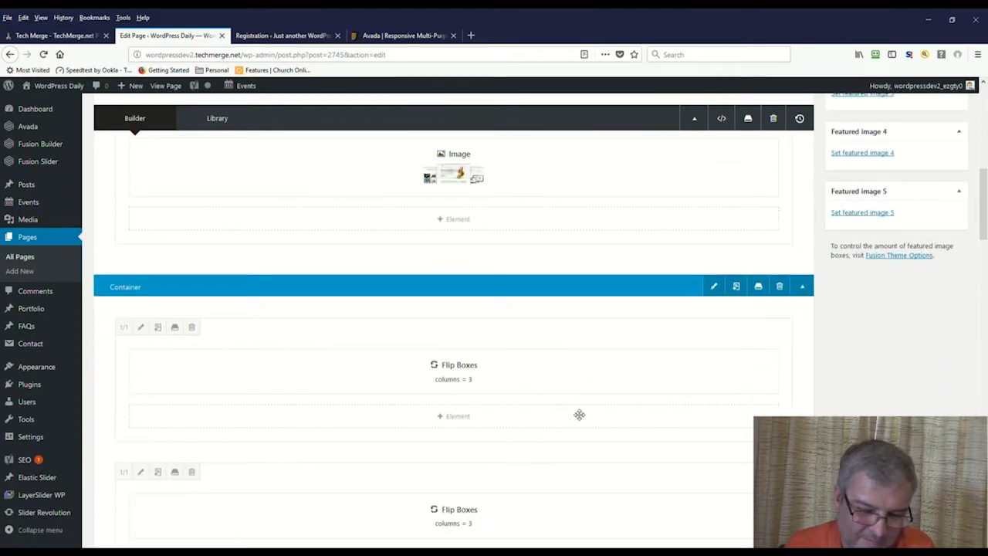
scroll(585, 424, down, 1)
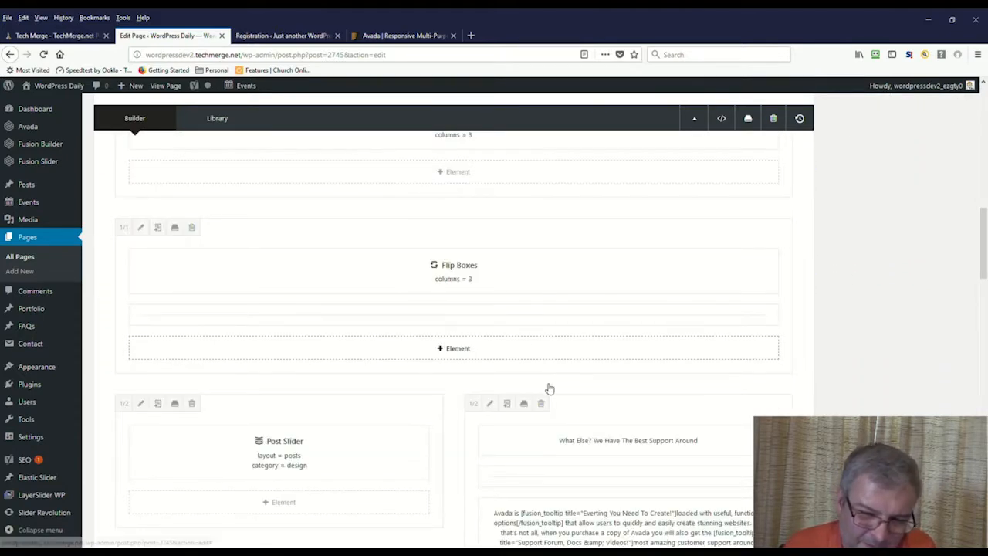
scroll(409, 191, up, 1)
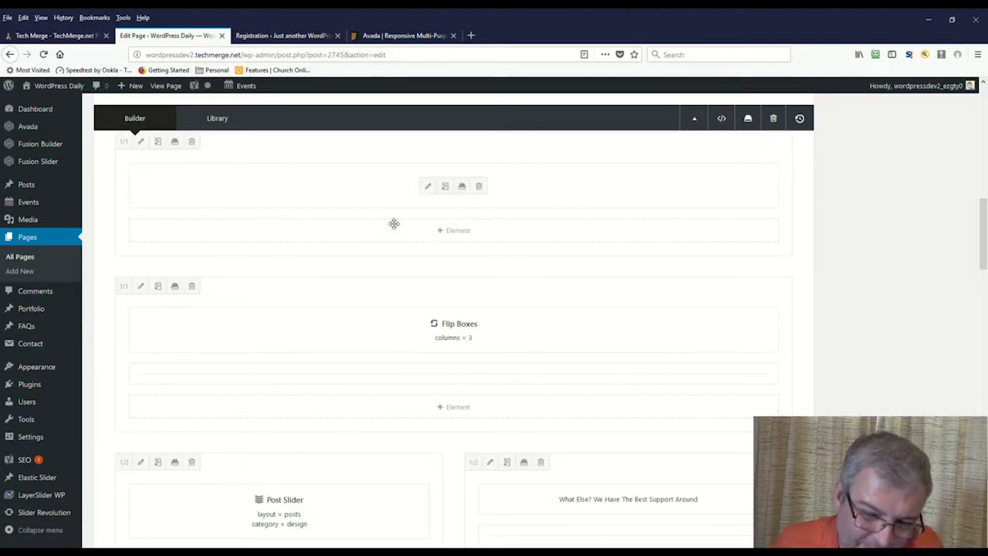
Set the Fully Responsive flip box's frontside heading to "WordPress Rocks" and its backside heading to "Perfect for all web projects"
click(429, 186)
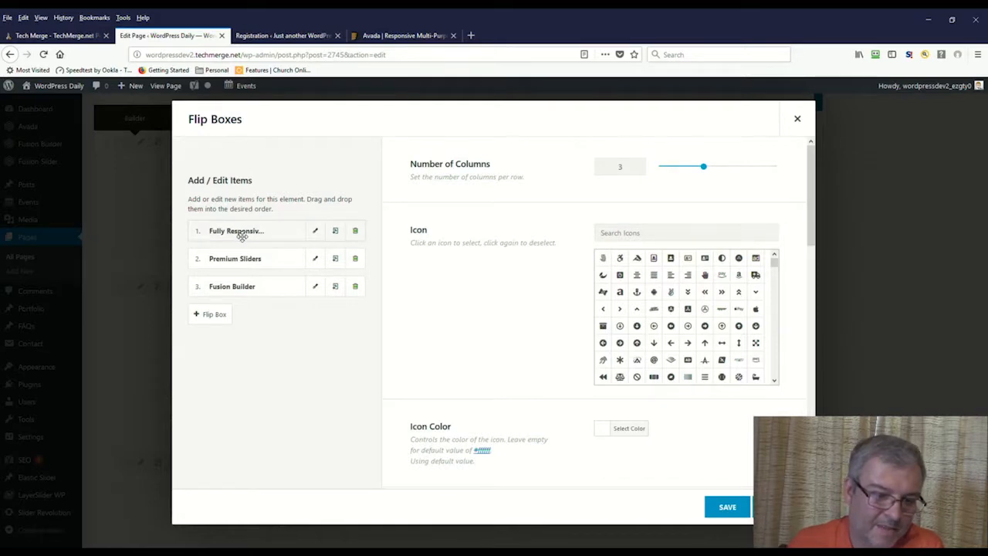
click(315, 231)
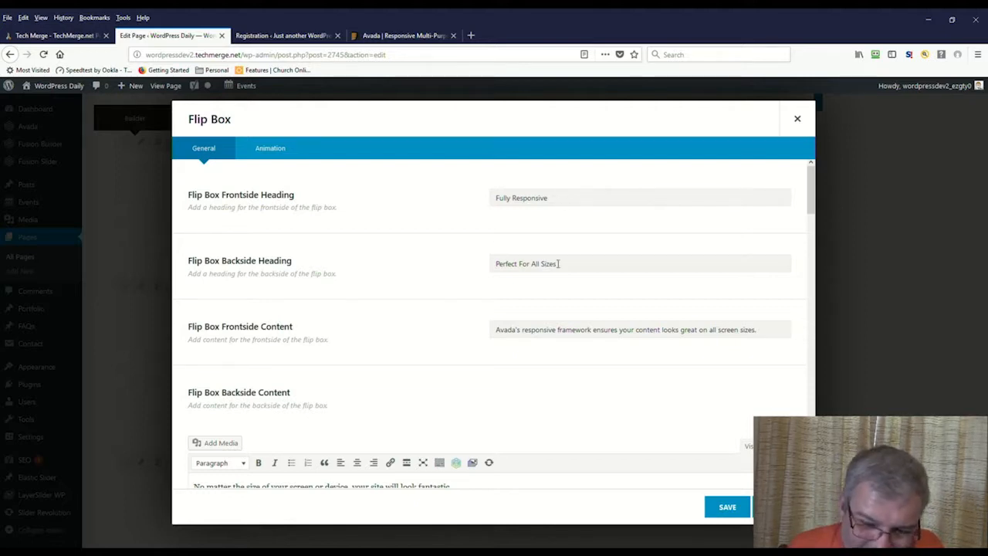
key(ctrl+a)
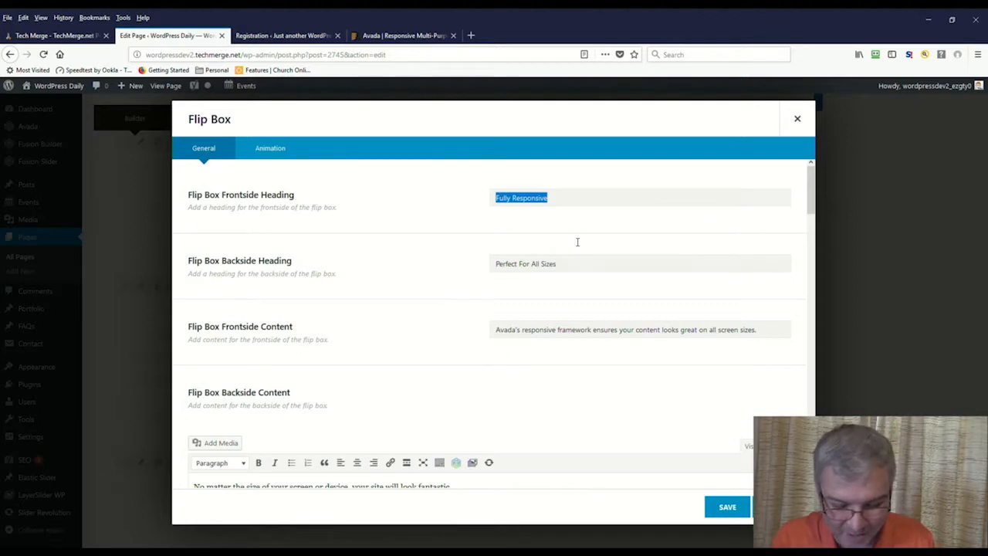
text(WordPress Rocks)
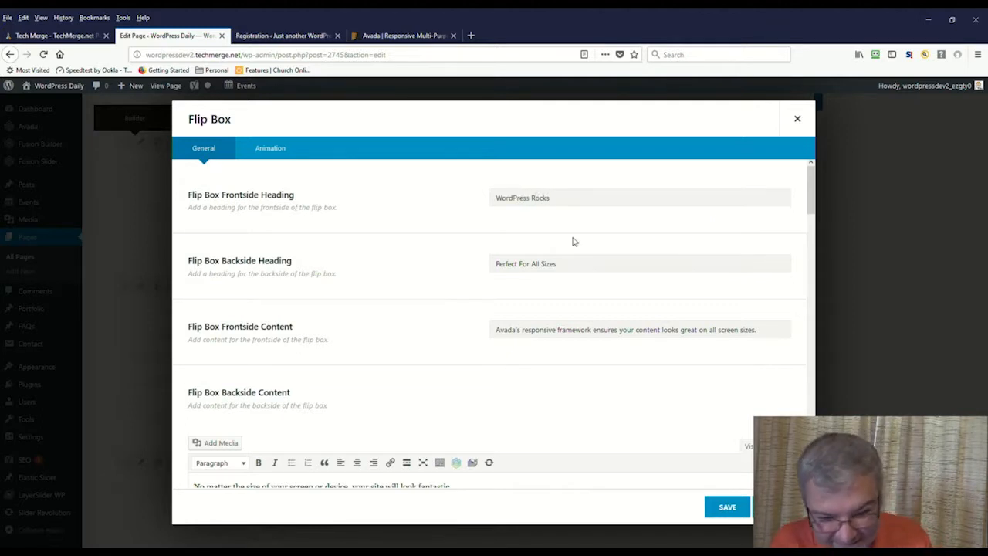
drag(567, 267, 456, 267)
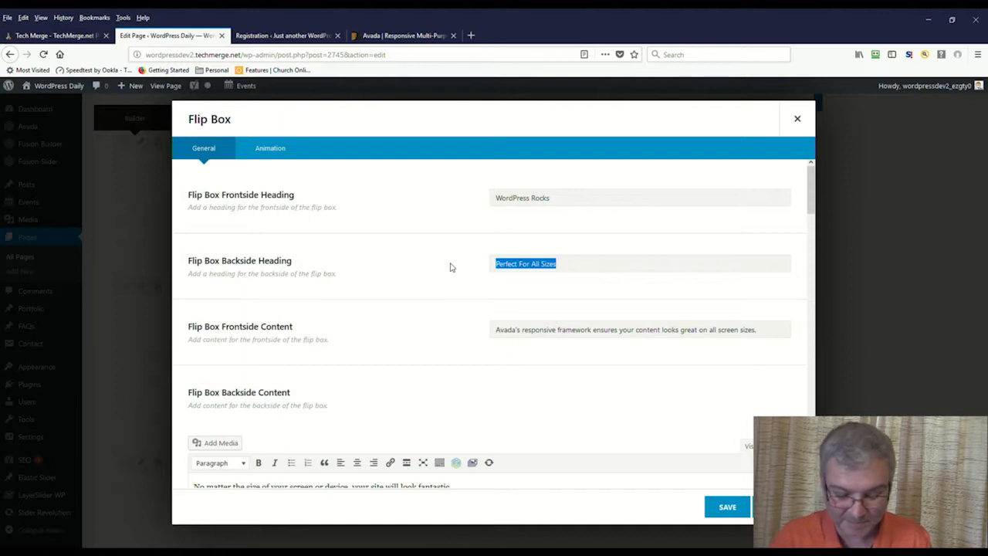
text(Perfect)
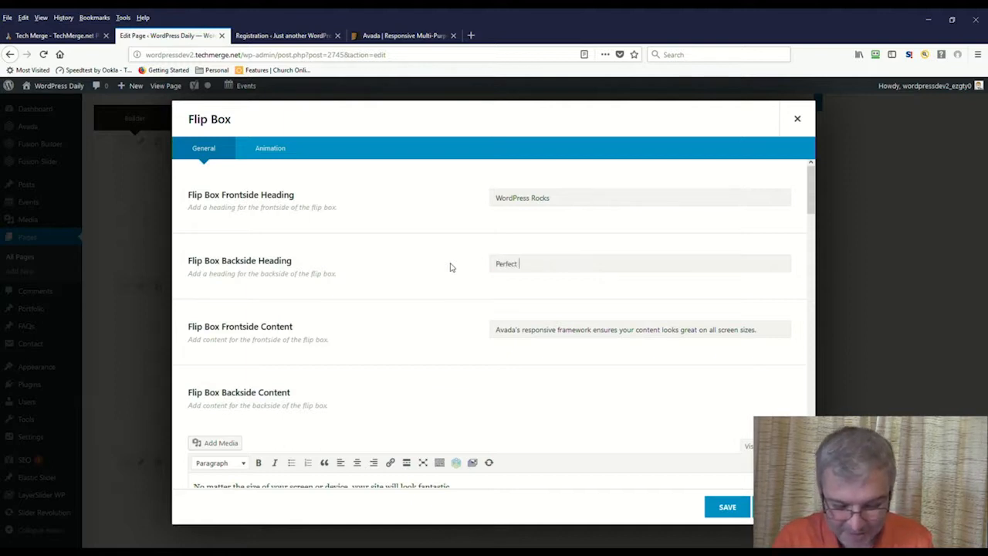
text( for all web projects)
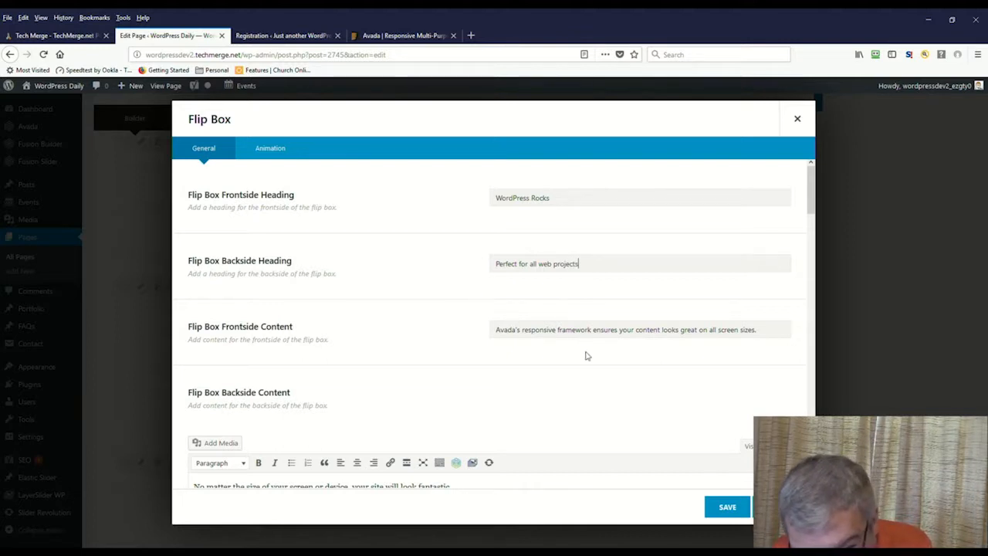
Review the flip box's frontside and backside content and save the flip box
drag(775, 335, 377, 336)
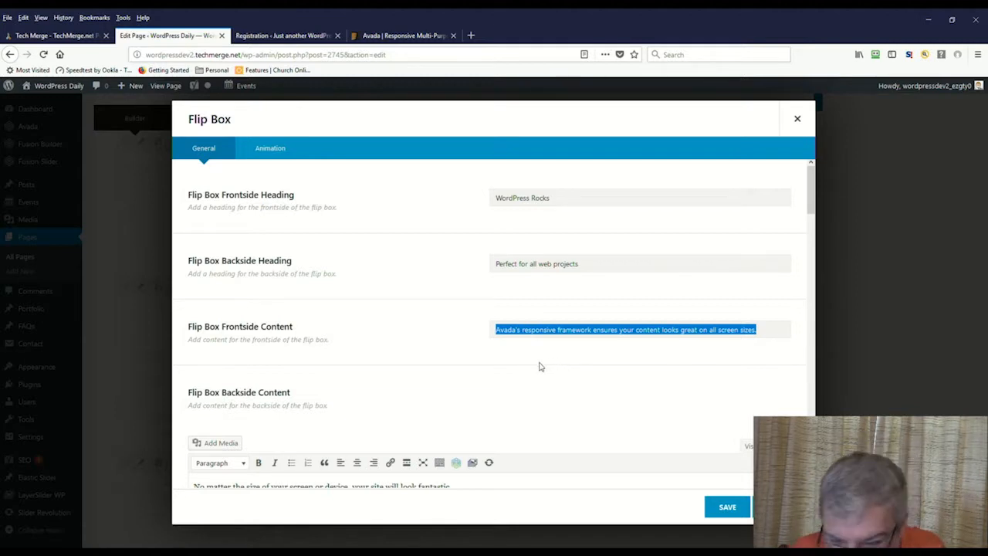
click(777, 333)
drag(724, 338, 409, 348)
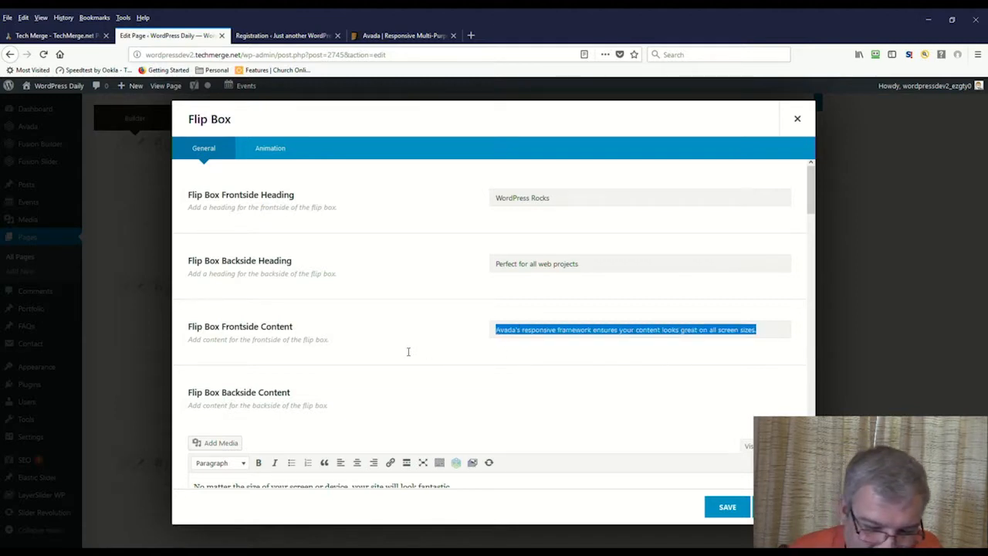
scroll(513, 416, down, 3)
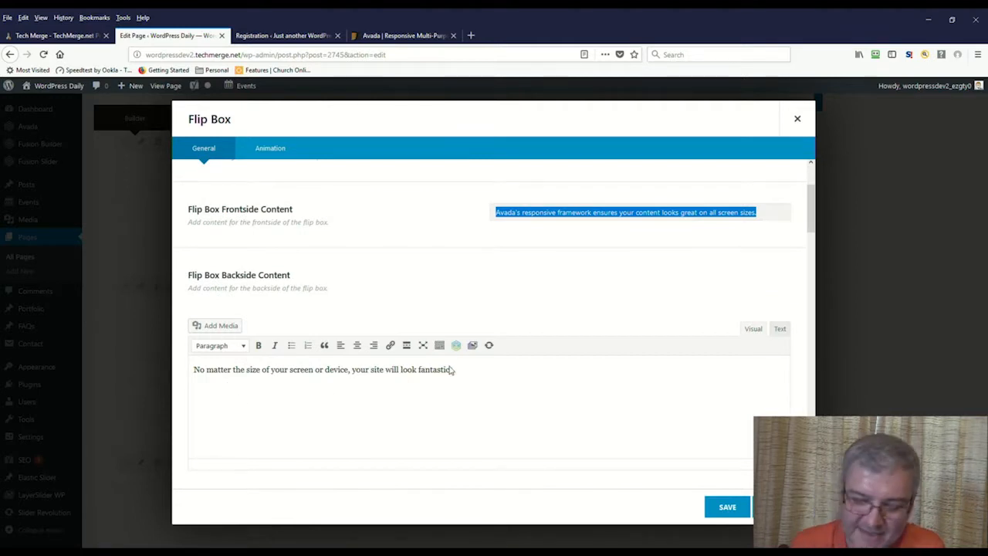
scroll(602, 423, down, 3)
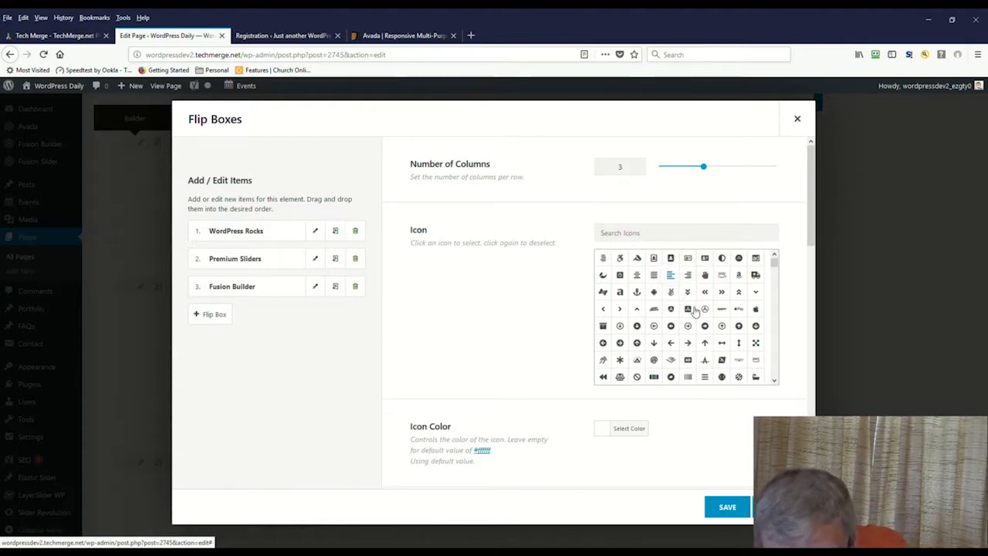
Choose the camera icon for the Flip Boxes element and save the element
click(706, 326)
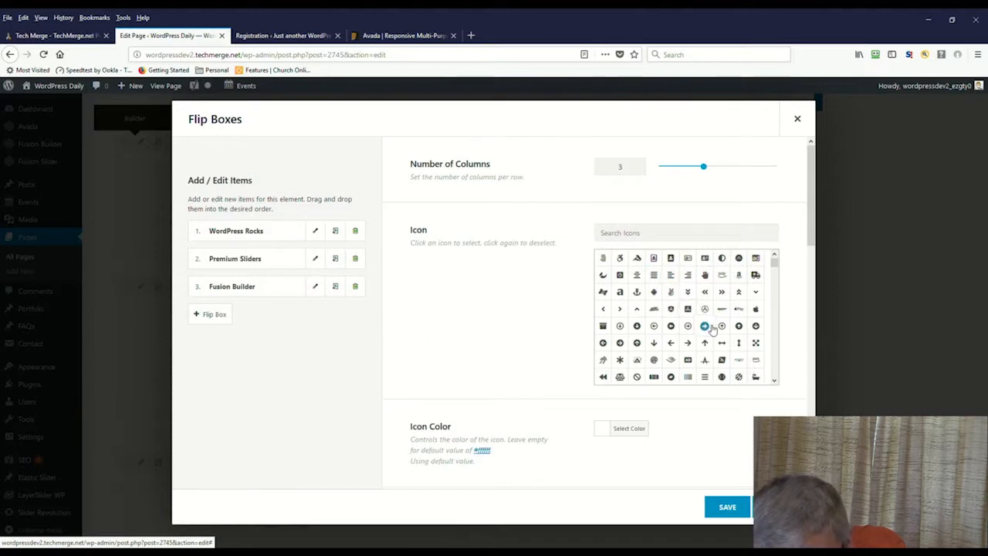
scroll(711, 332, down, 3)
click(673, 264)
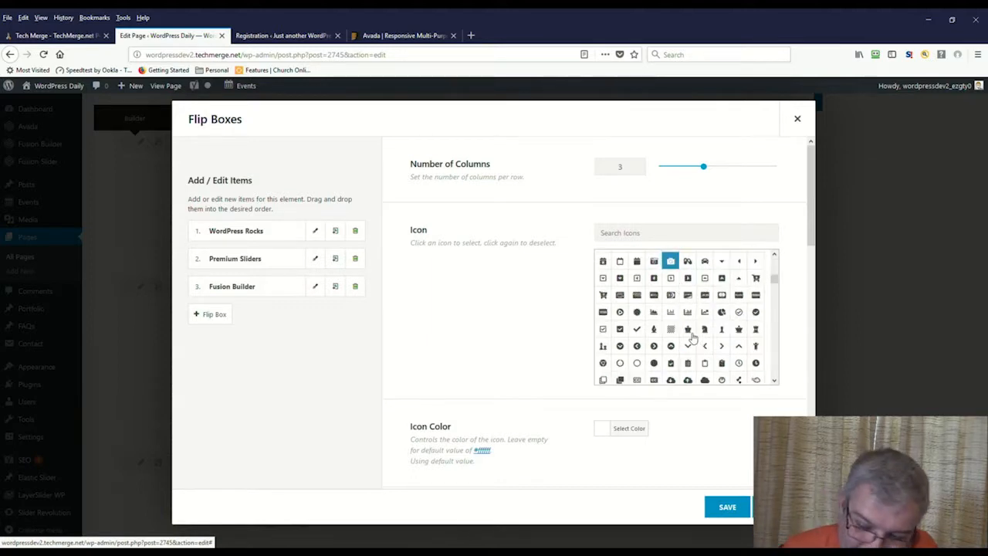
click(727, 507)
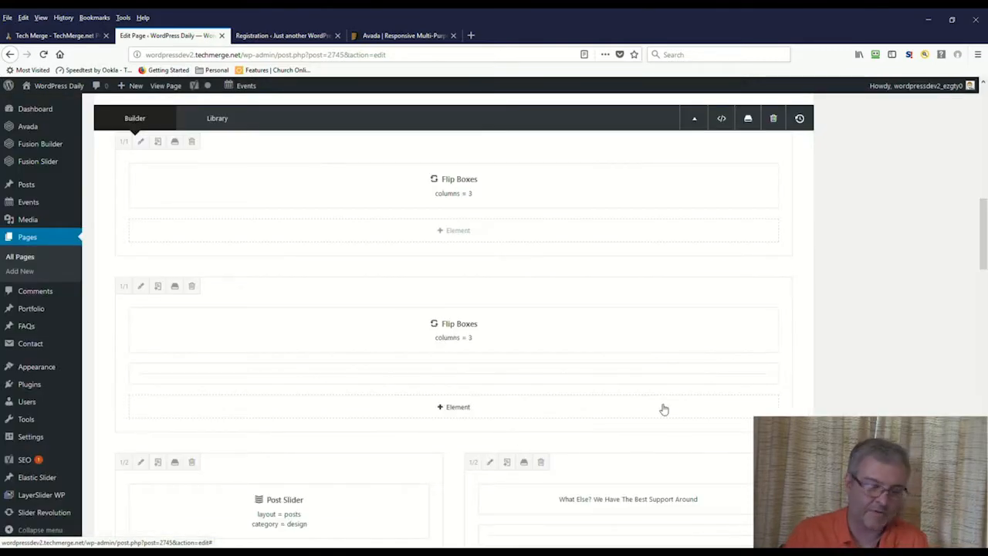
Update the Home Version 9 page to save the flip box changes
scroll(631, 348, up, 6)
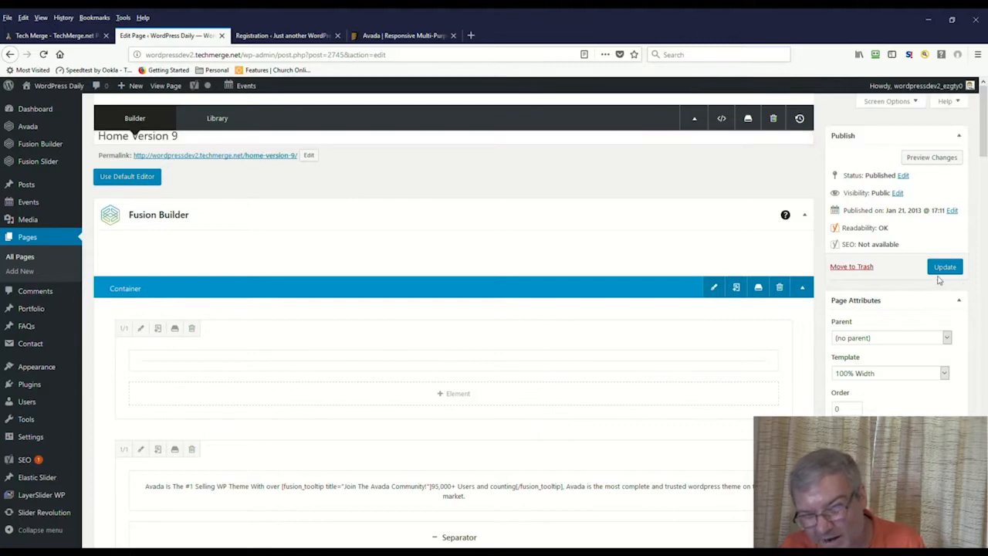
click(944, 267)
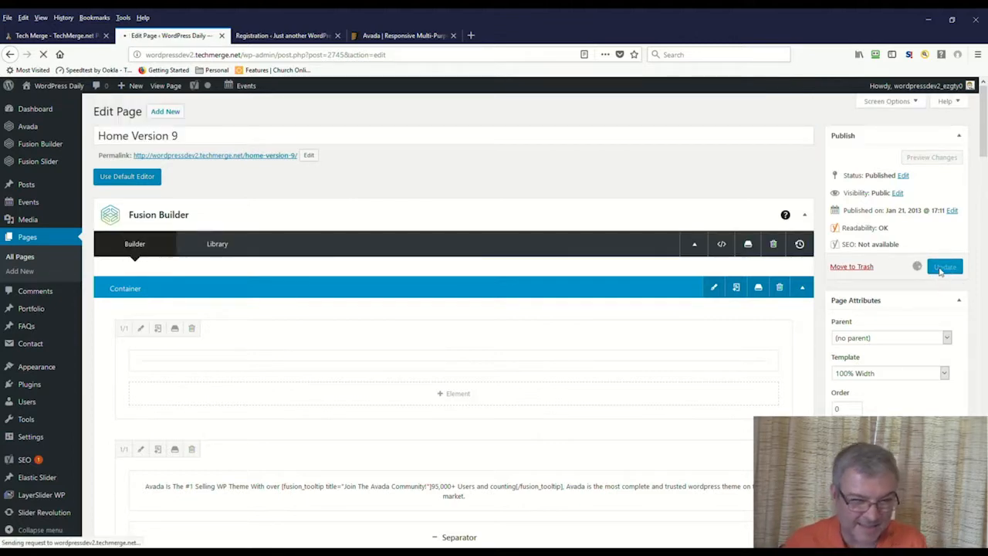
click(270, 155)
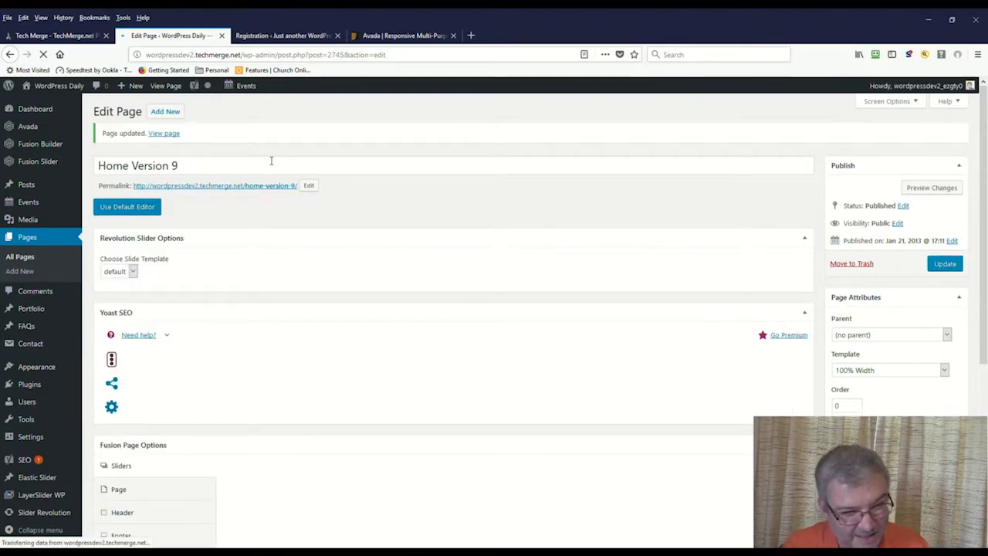
View the updated Home Version 9 page on the site and check its flip boxes
click(174, 137)
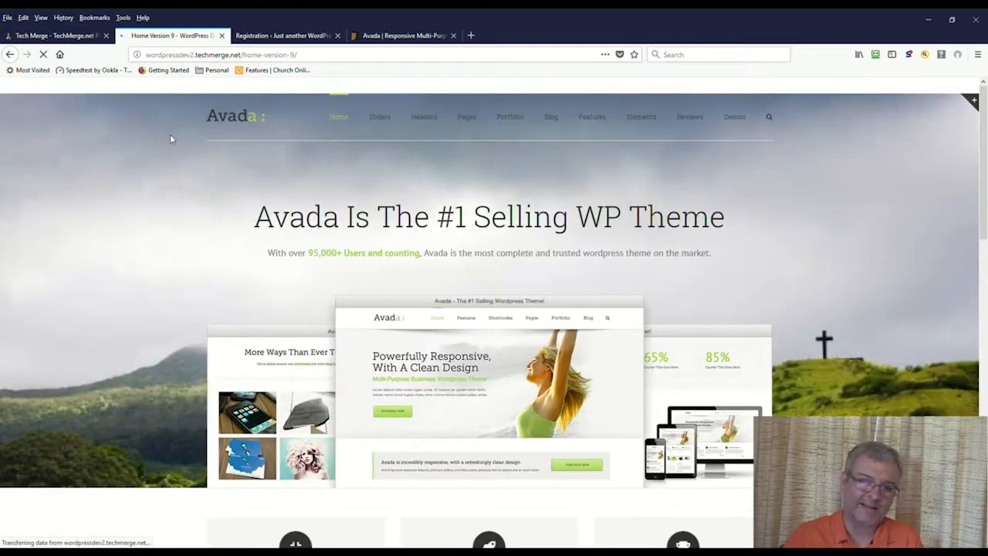
scroll(172, 139, down, 3)
scroll(374, 272, down, 3)
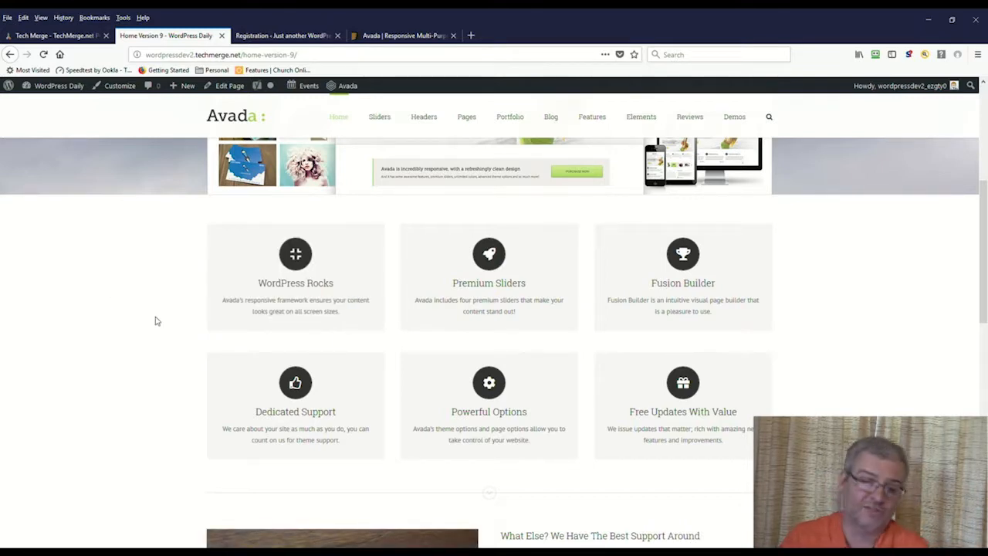
scroll(158, 311, up, 2)
scroll(157, 311, up, 4)
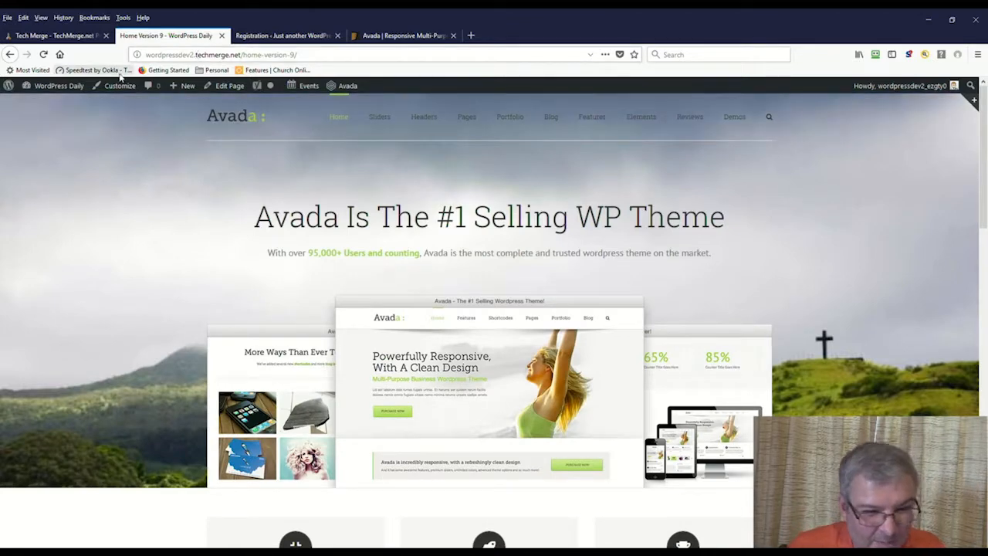
Open the Colors section of the Avada Theme Options
mouse_move(346, 88)
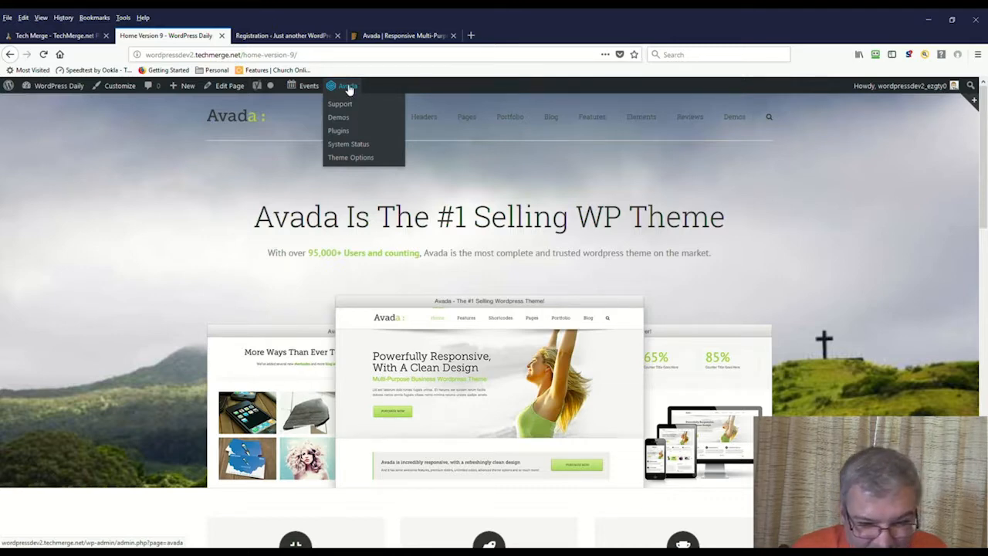
click(353, 161)
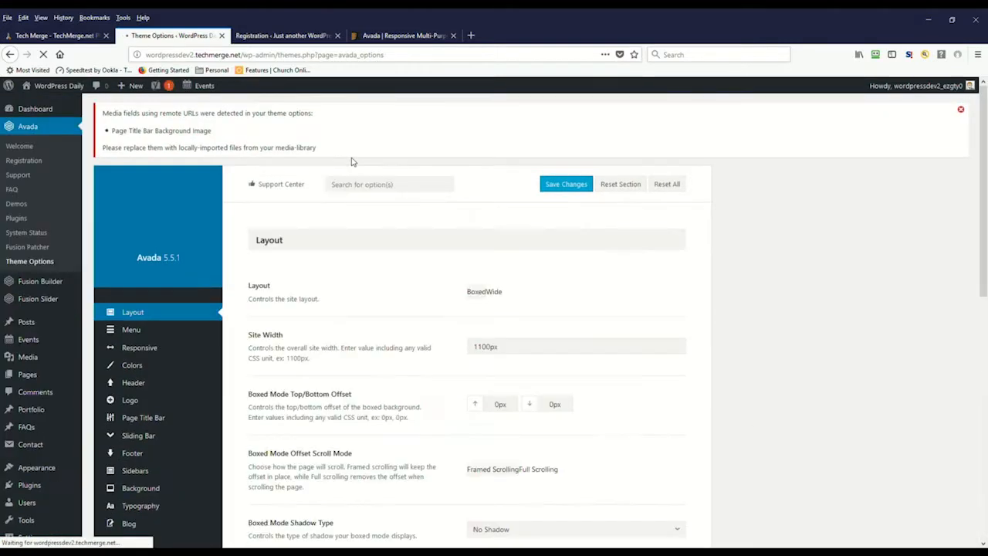
scroll(292, 325, down, 1)
scroll(291, 325, down, 1)
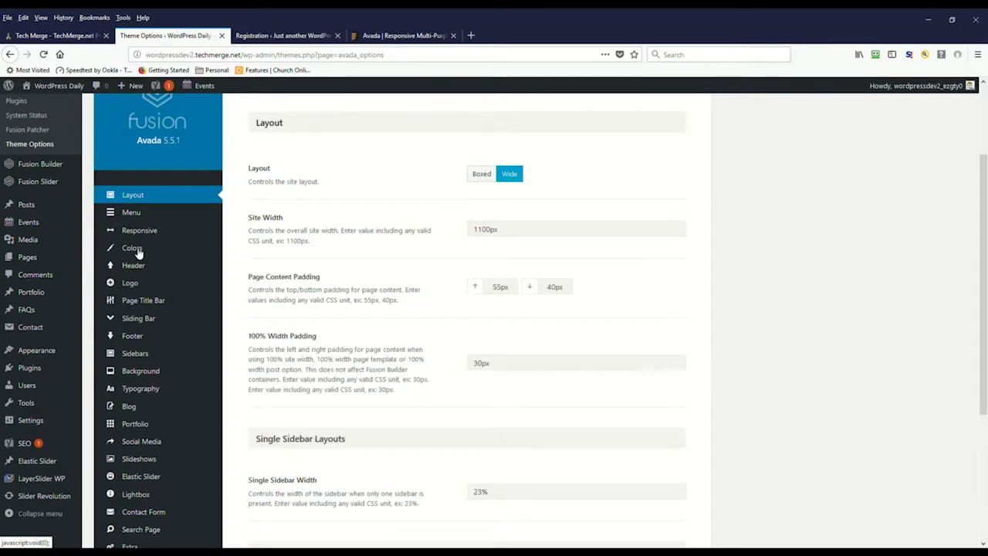
click(136, 248)
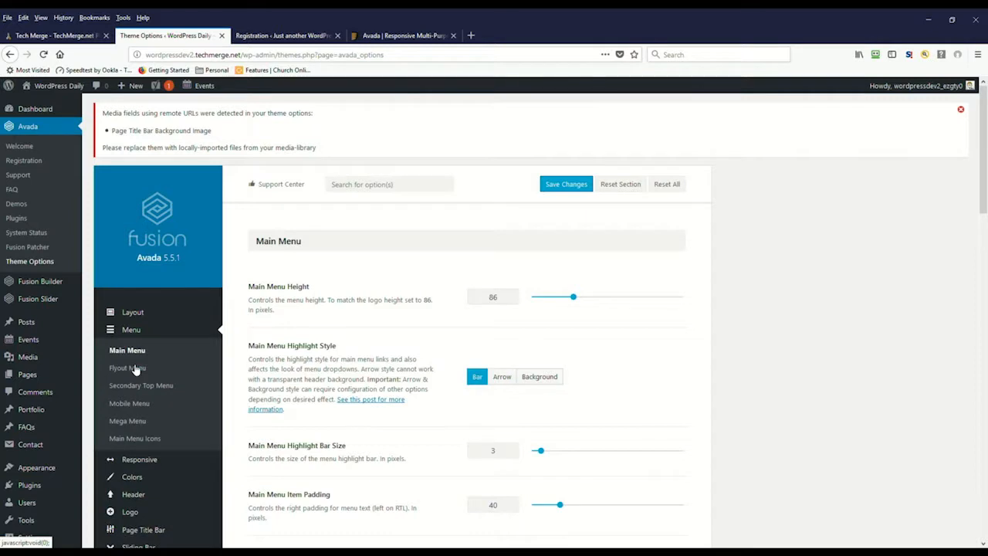
click(134, 369)
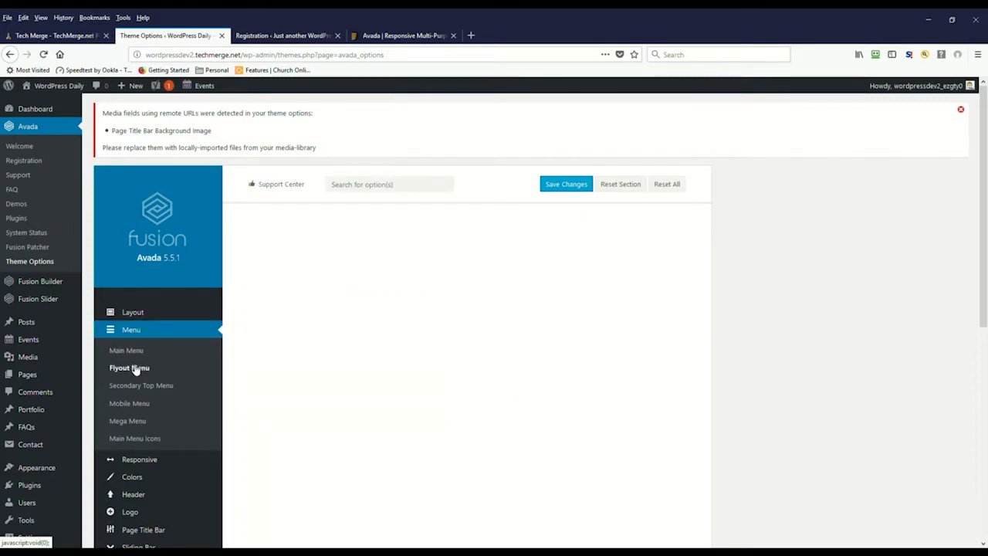
click(138, 478)
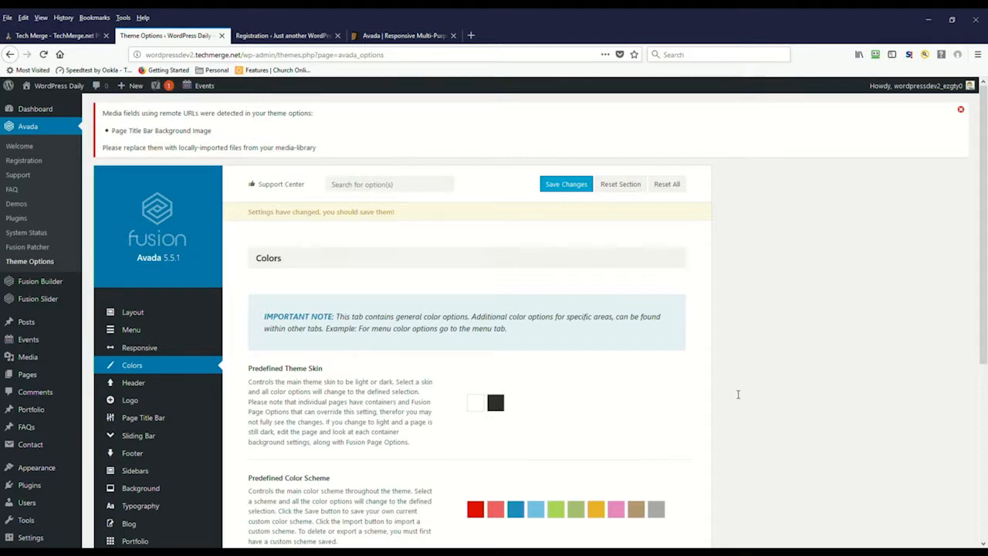
Apply the dark blue predefined color scheme and save the theme options
scroll(772, 394, down, 3)
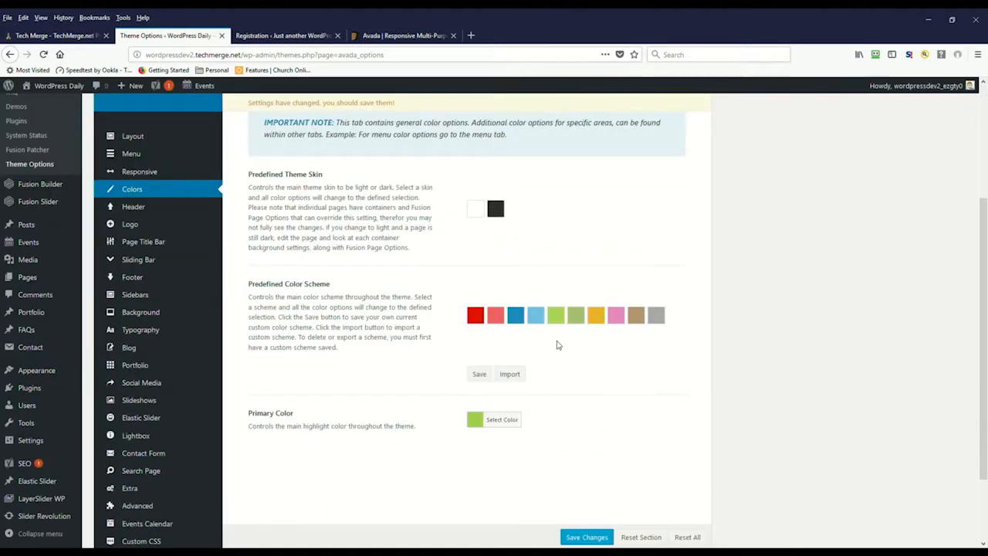
click(516, 316)
click(503, 420)
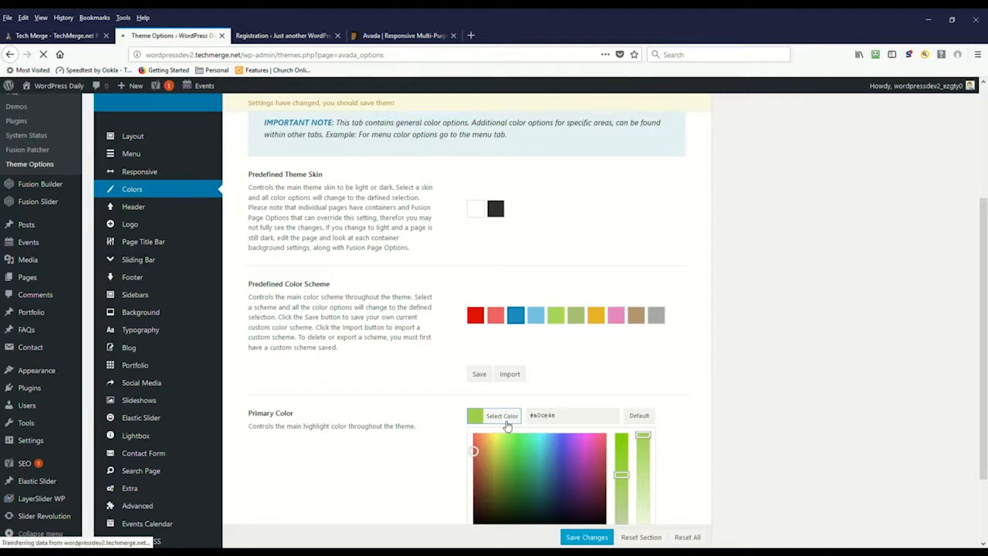
scroll(511, 429, down, 2)
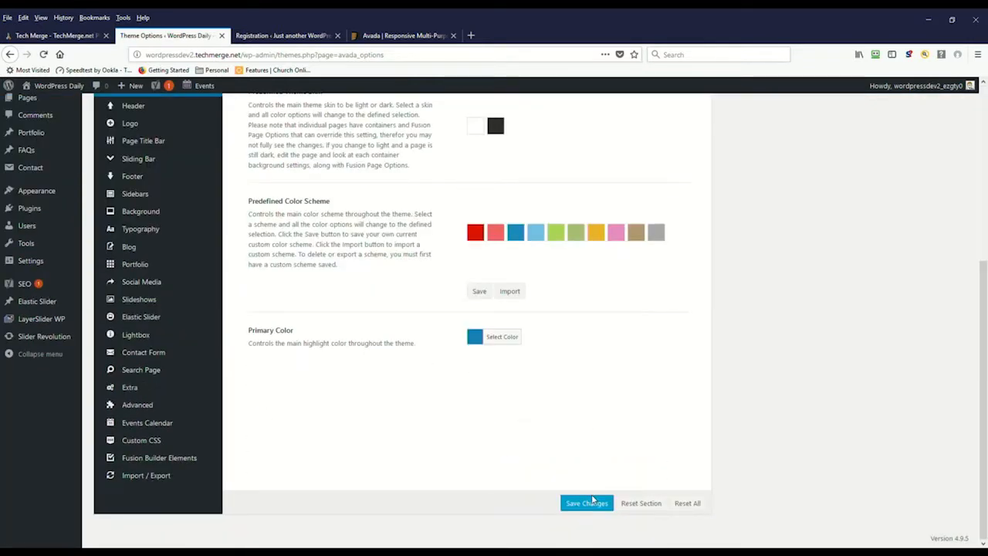
click(593, 501)
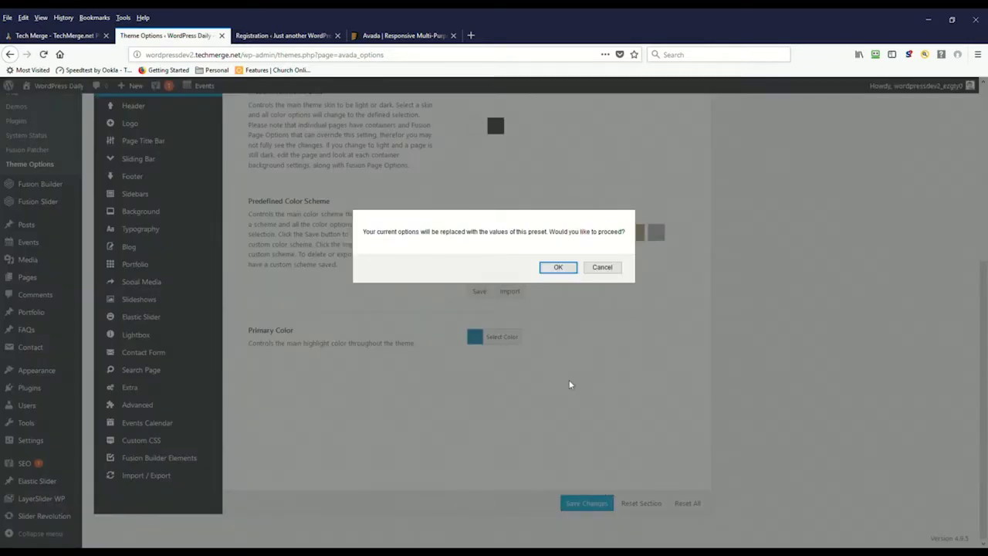
Apply the orange-yellow predefined color scheme and check it on the site's home page
click(558, 267)
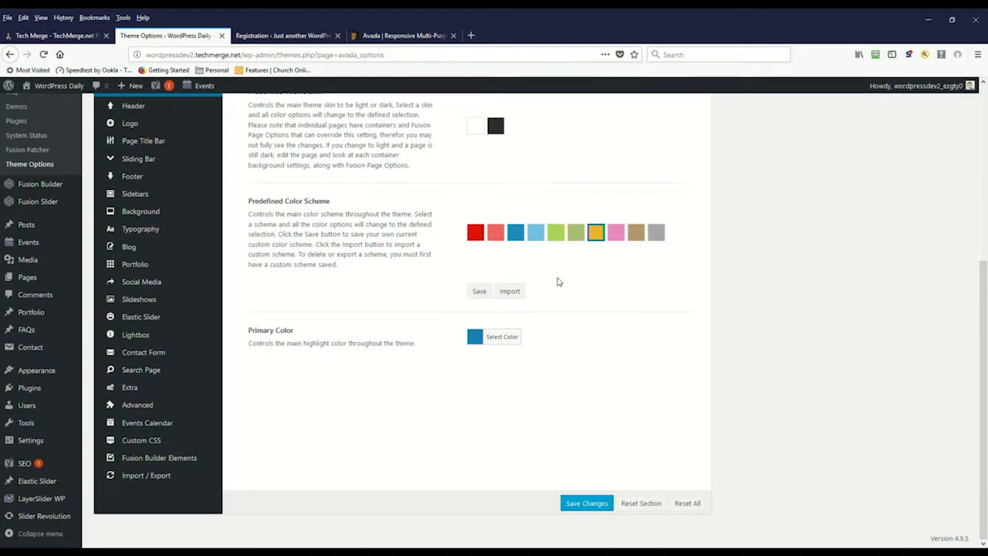
click(53, 90)
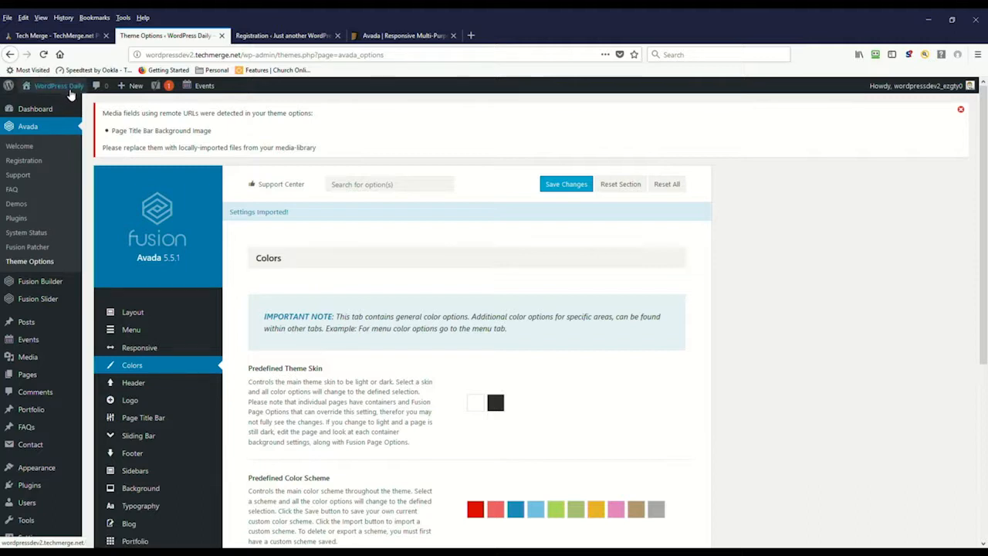
scroll(688, 323, down, 1)
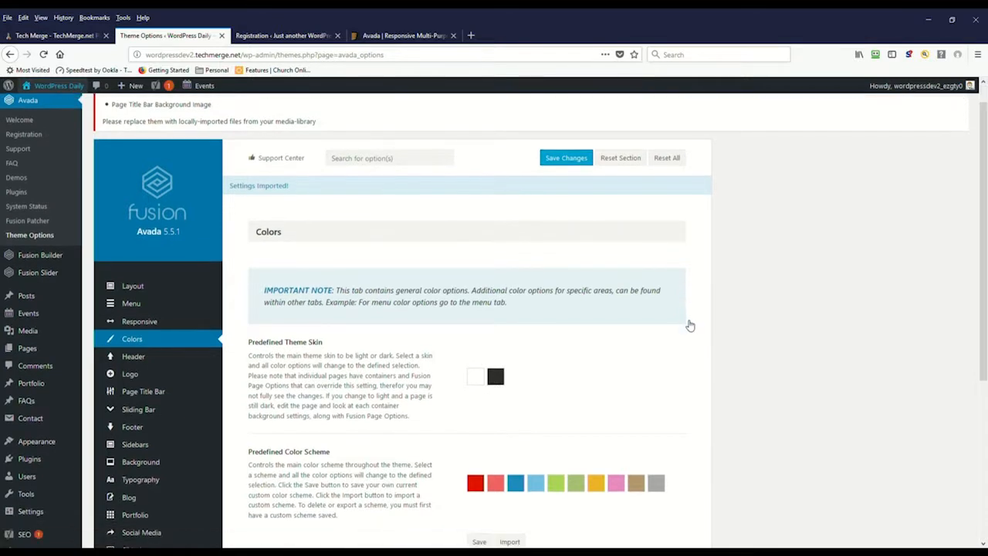
scroll(689, 325, up, 1)
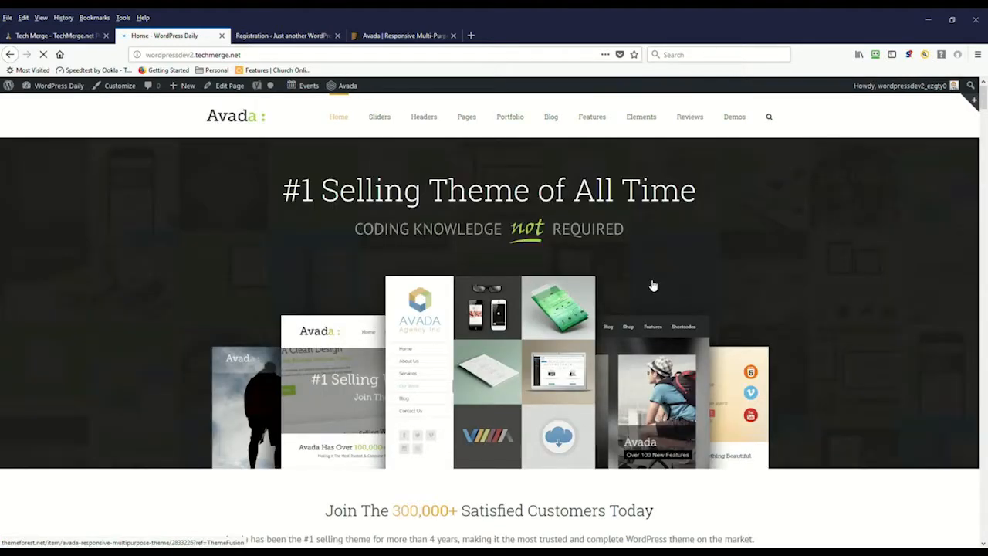
scroll(481, 165, down, 8)
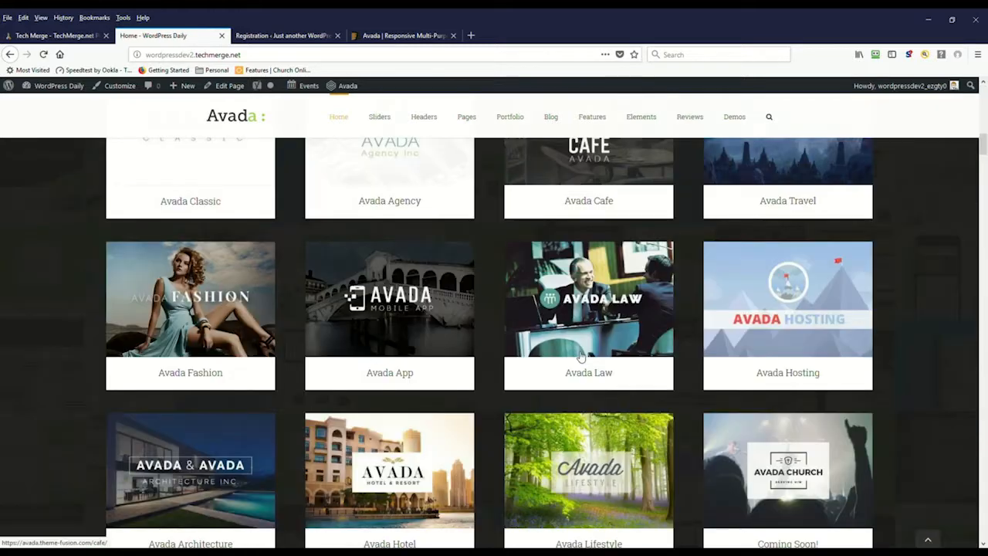
scroll(579, 351, up, 1)
scroll(579, 351, up, 7)
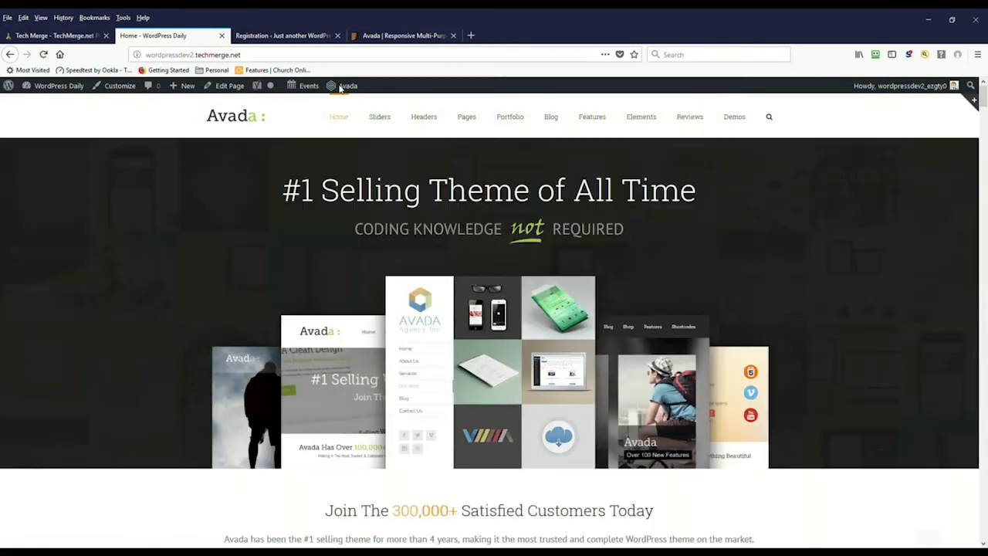
Return to the Theme Options colors, apply the dark blue predefined color scheme and save the changes
mouse_move(342, 86)
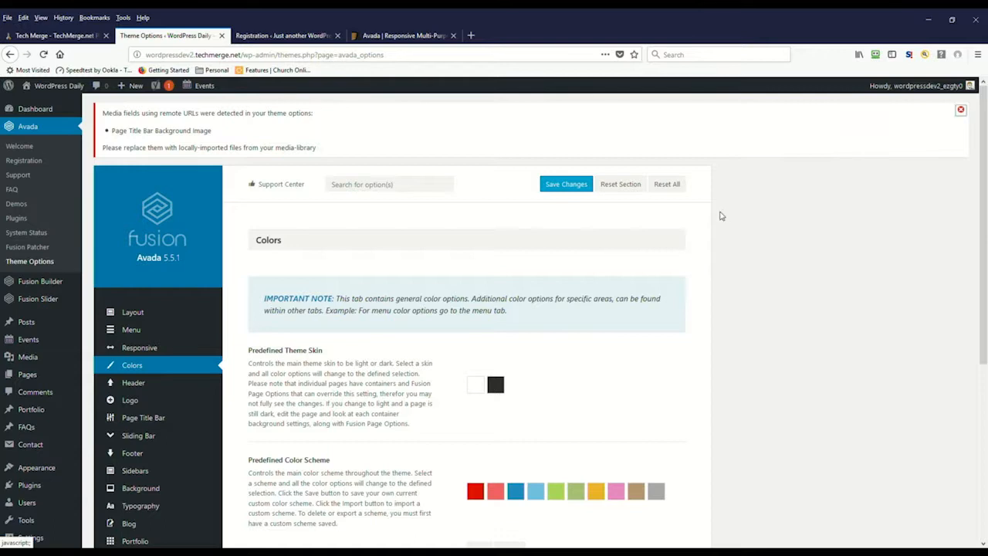
scroll(709, 254, down, 1)
scroll(709, 255, down, 3)
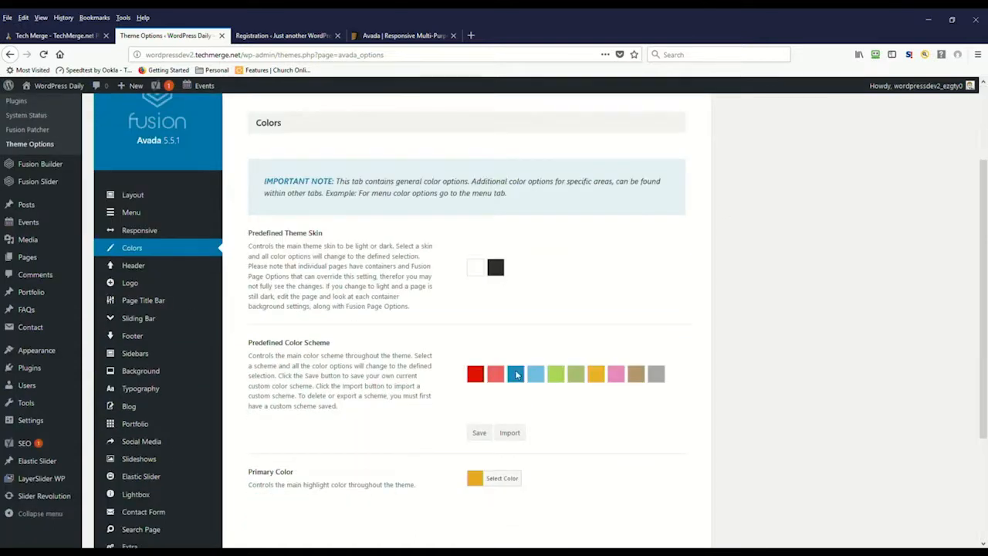
click(548, 307)
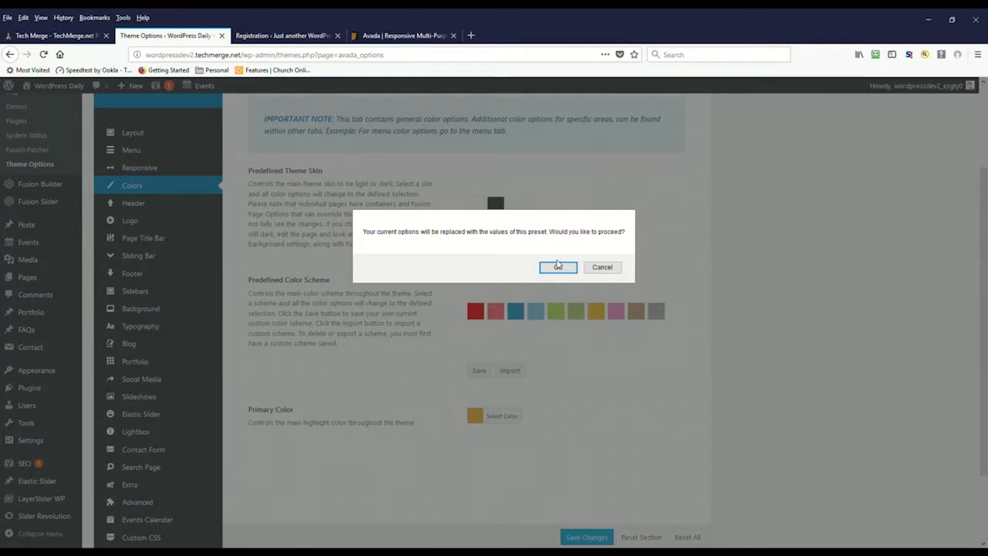
click(558, 267)
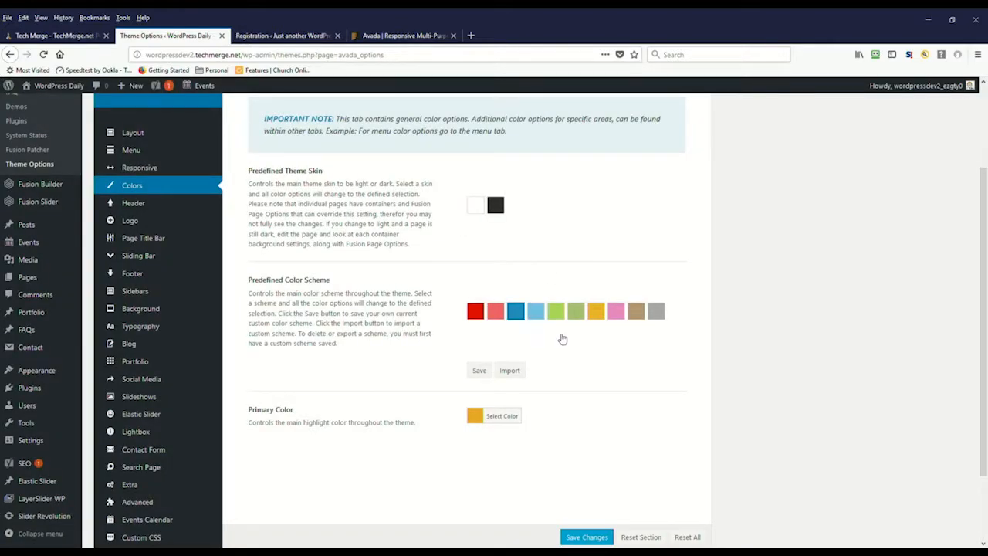
click(562, 269)
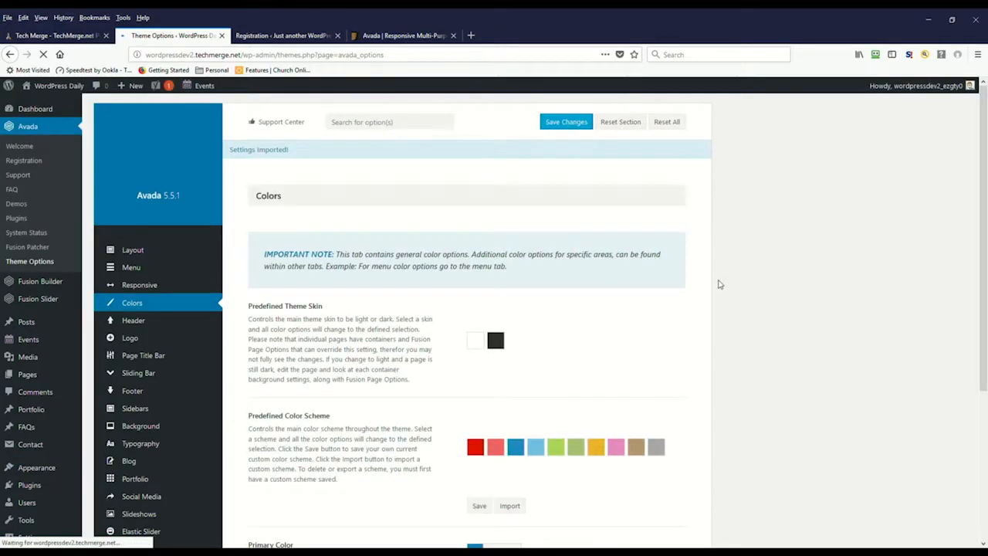
scroll(648, 379, down, 3)
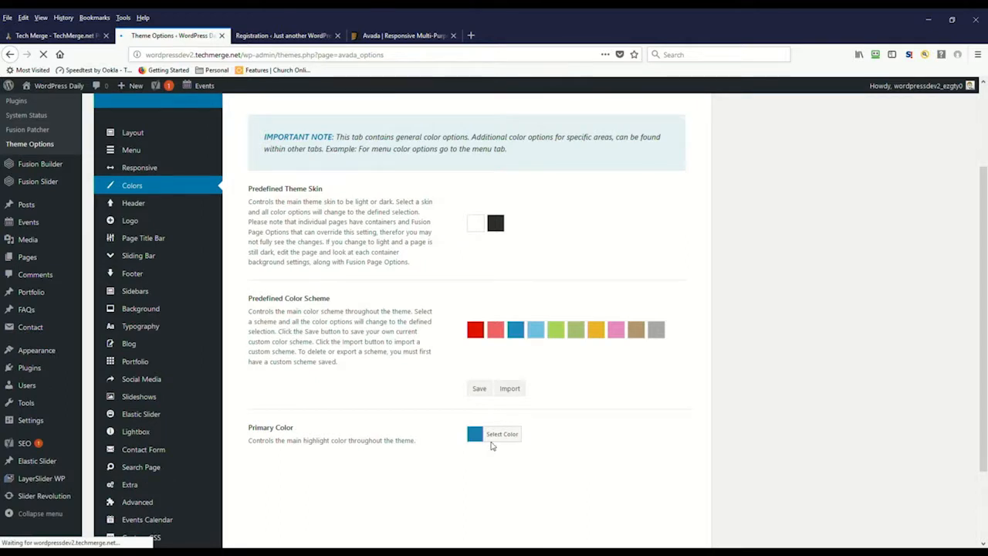
scroll(540, 471, down, 2)
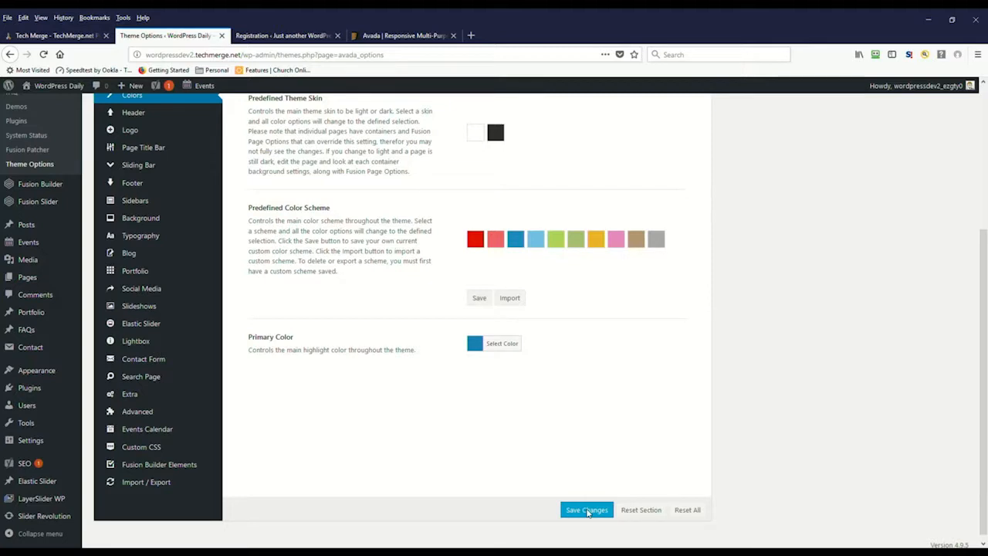
click(587, 511)
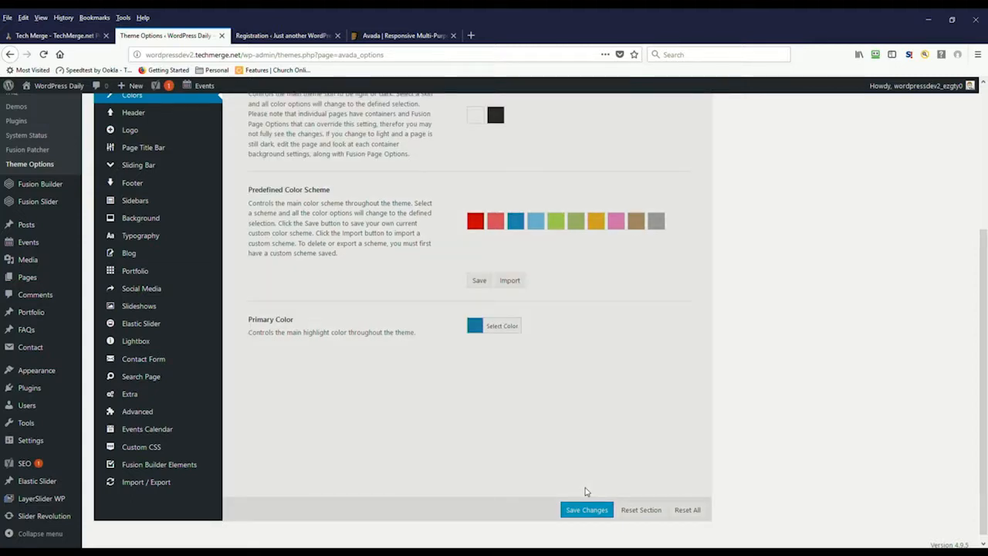
Look over the predefined theme skins and the other theme option groups, including Menu, Header, Page Title Bar and Typography
scroll(595, 433, up, 5)
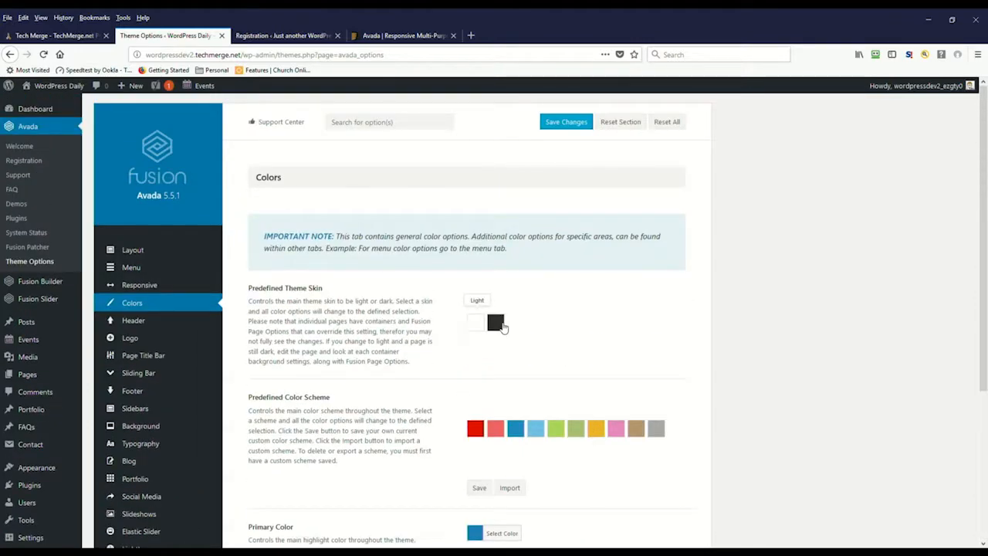
scroll(506, 330, down, 3)
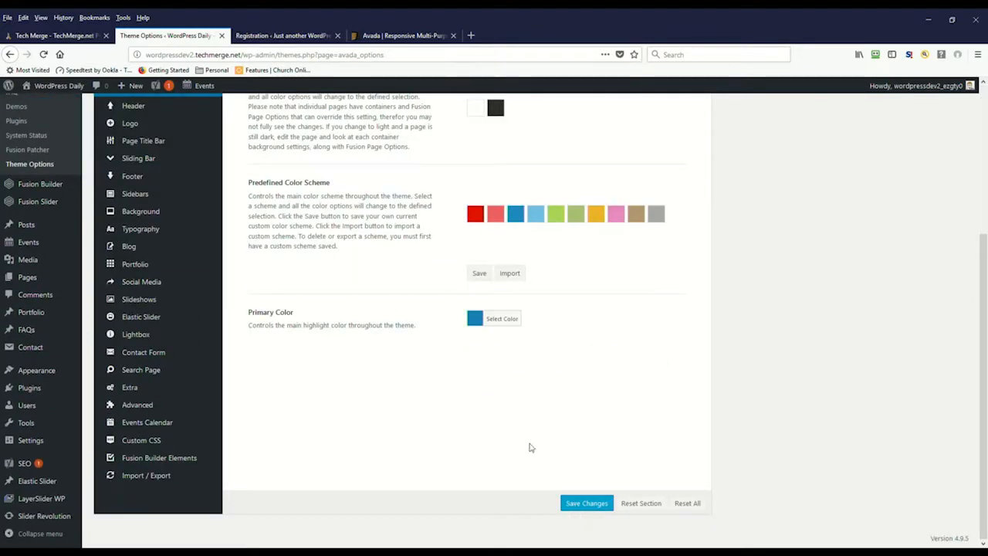
scroll(287, 222, up, 3)
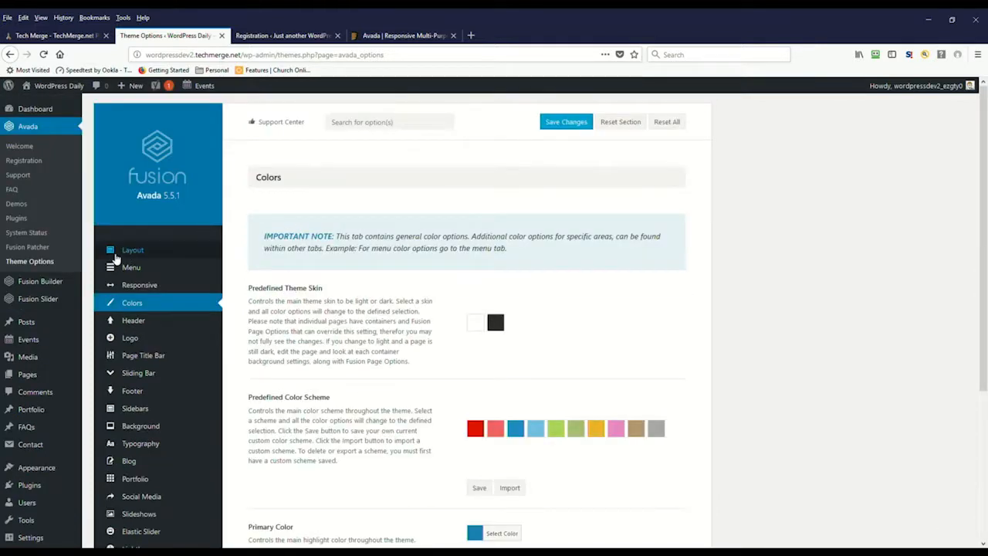
mouse_move(136, 271)
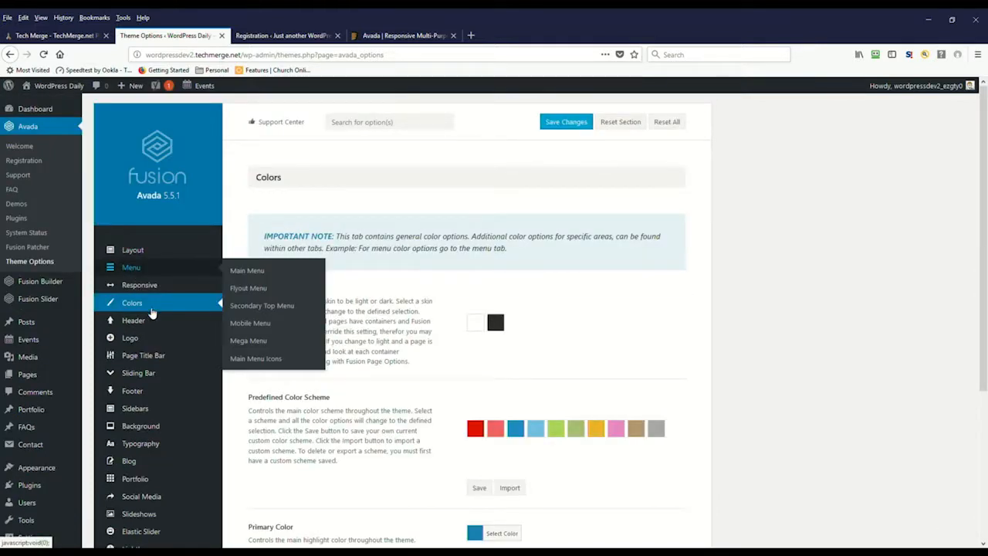
scroll(158, 359, down, 1)
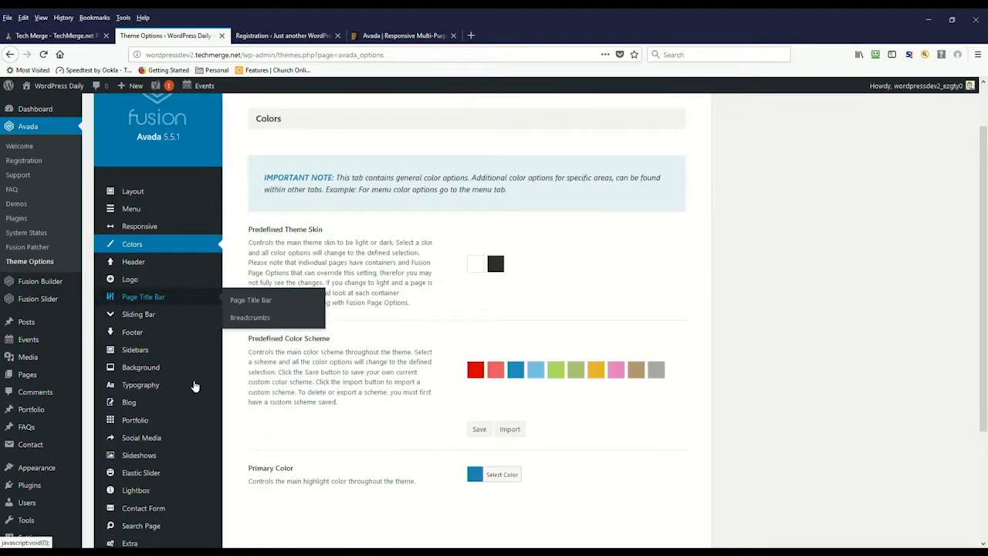
mouse_move(191, 385)
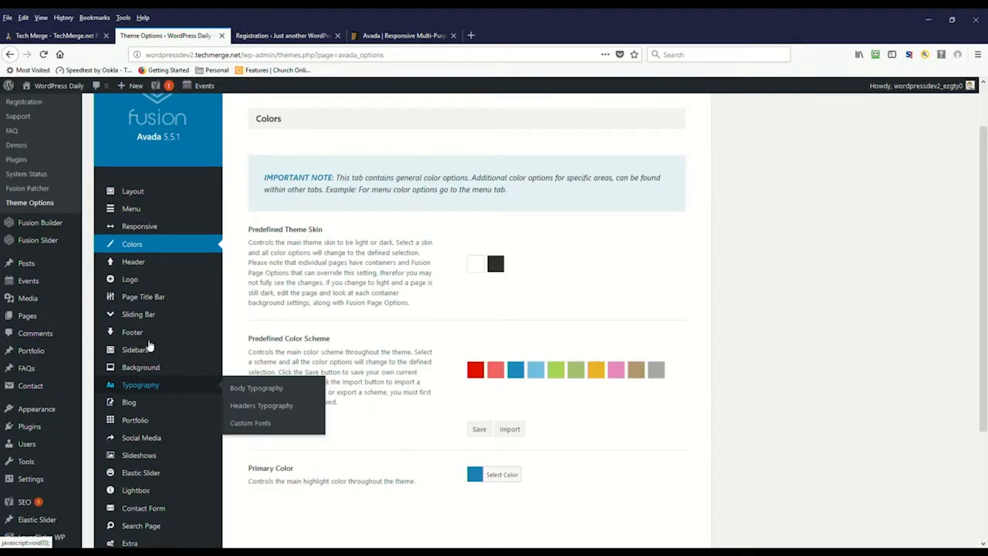
mouse_move(158, 330)
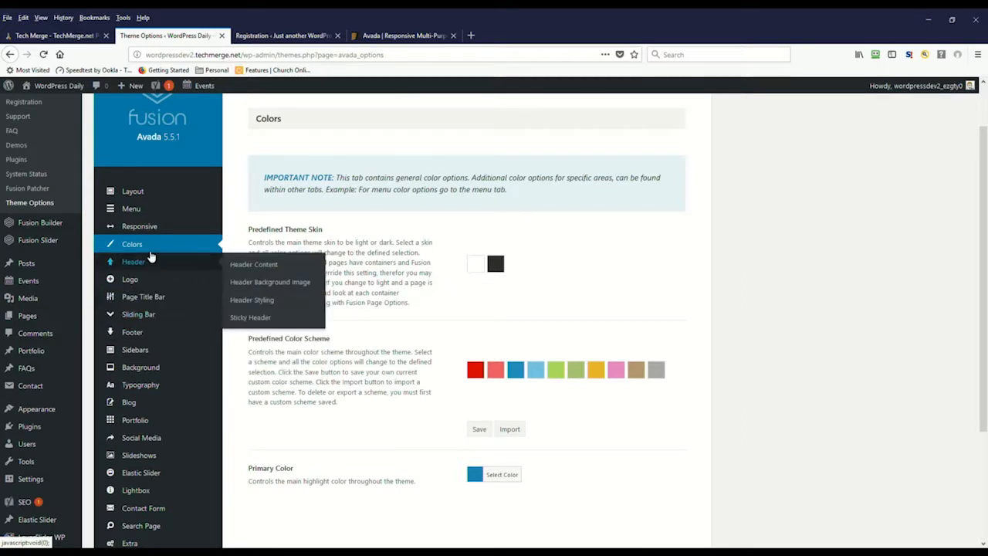
scroll(180, 288, down, 1)
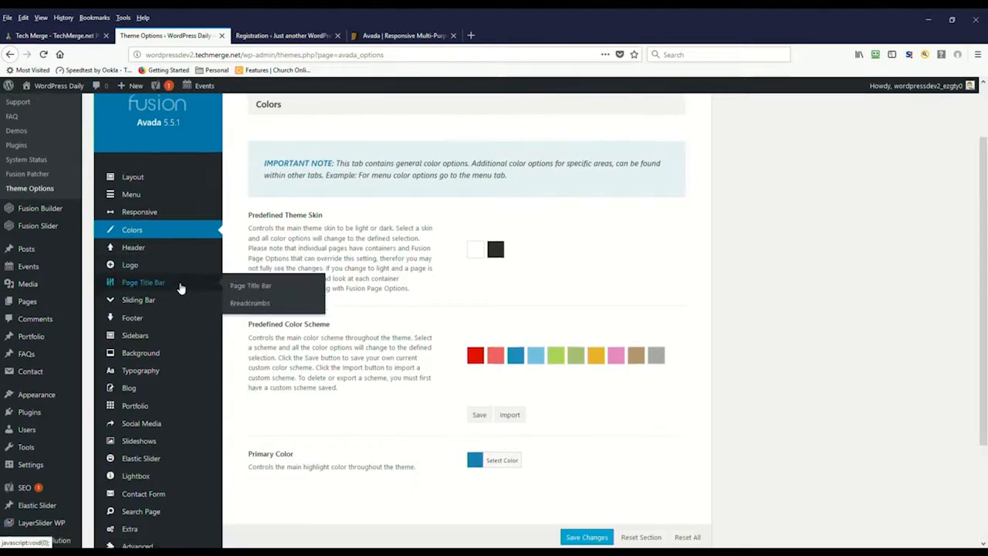
Look through the remaining theme option groups, from Sliding Bar down to Import / Export
scroll(180, 288, down, 1)
scroll(181, 288, down, 3)
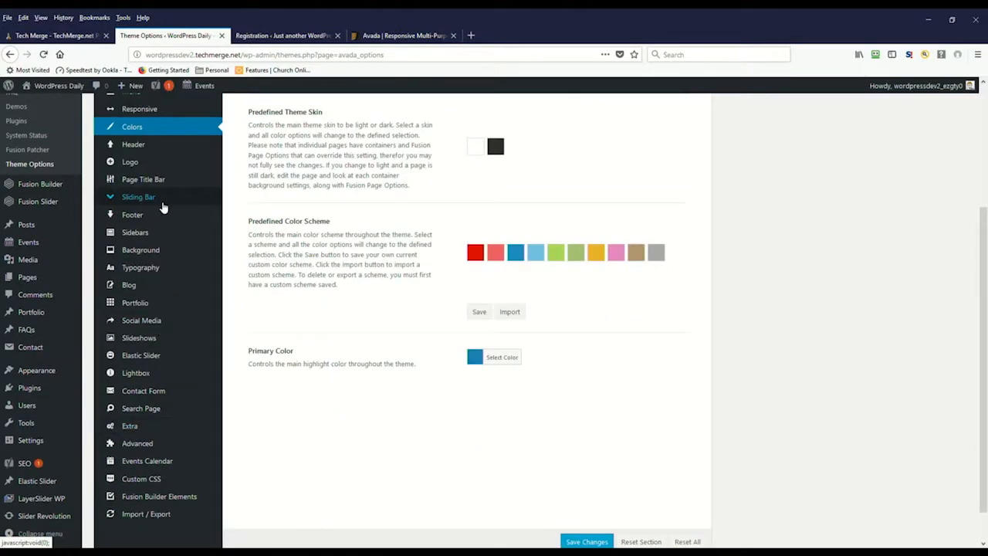
scroll(319, 364, up, 7)
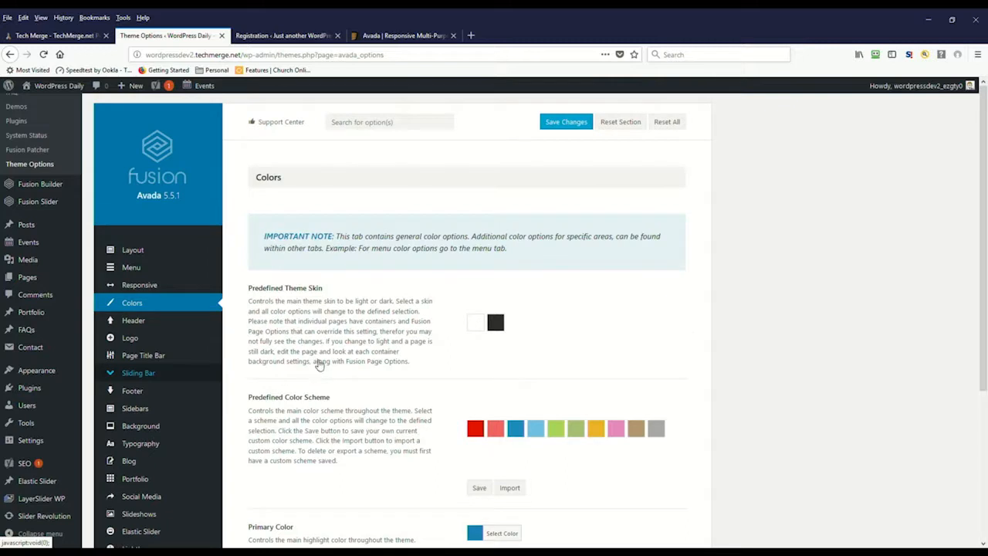
scroll(232, 292, up, 2)
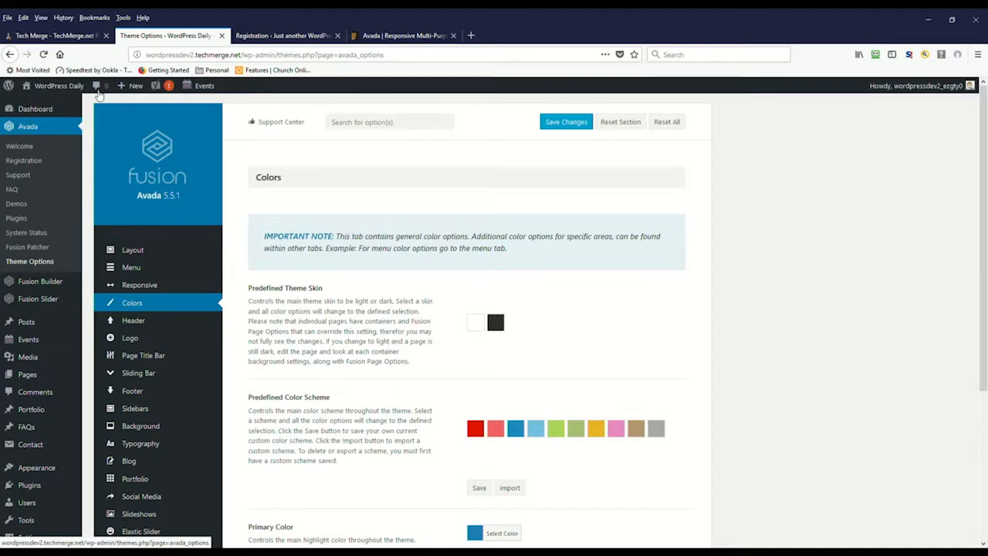
Visit the live site and open the Home Version 9 page from the Home Samples 2 group
click(67, 86)
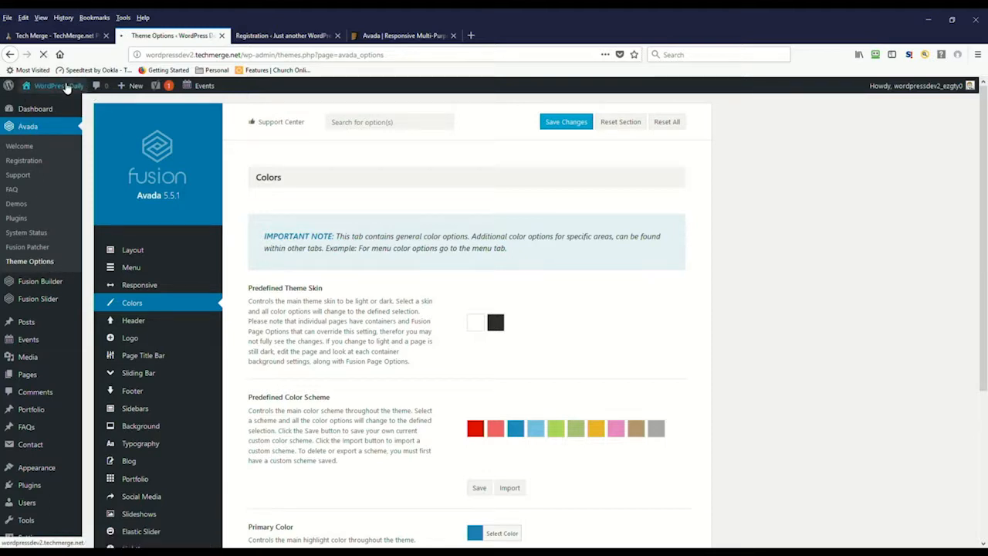
mouse_move(67, 87)
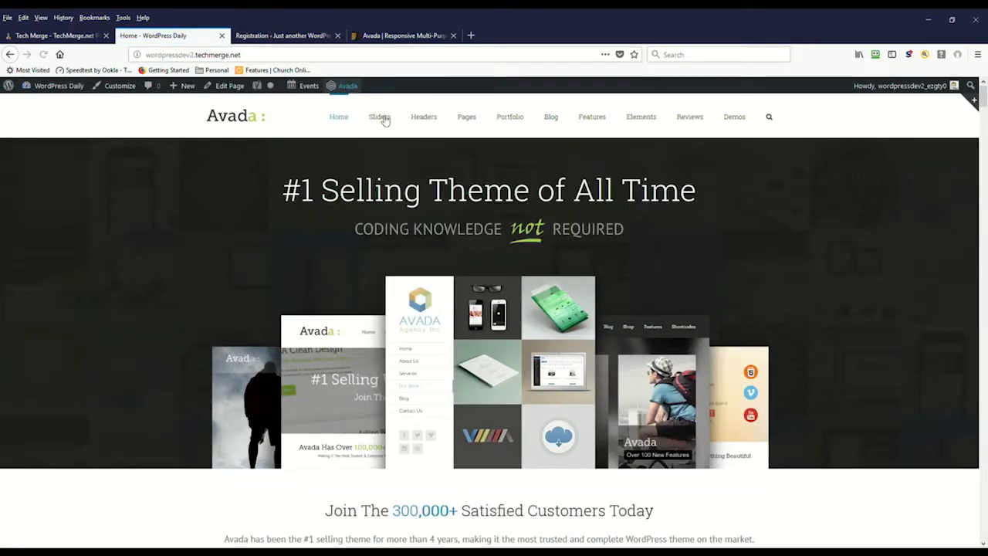
mouse_move(348, 121)
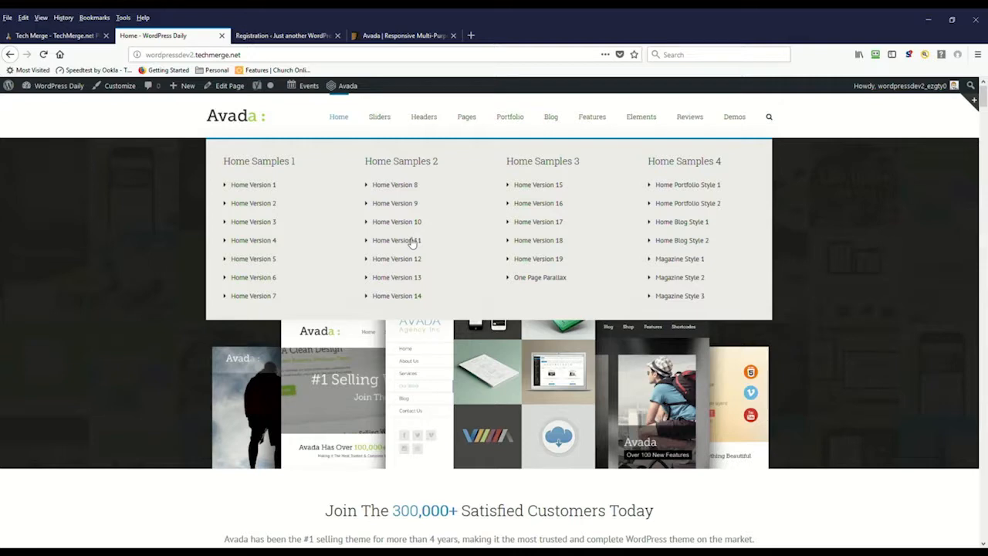
click(407, 204)
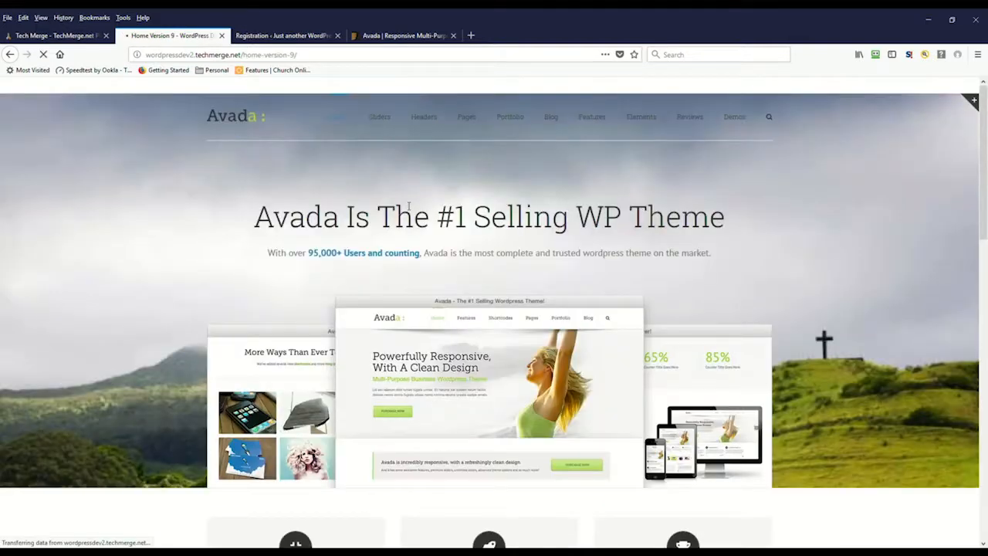
Review the applied color scheme on the Home Version 9 page, from the hero banner through the content boxes to the footer
scroll(467, 282, down, 4)
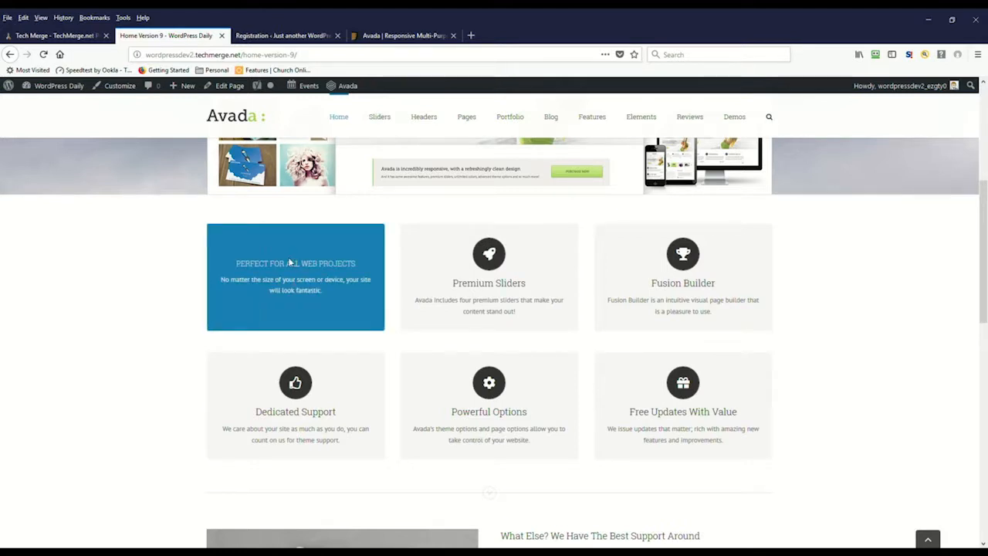
scroll(747, 322, down, 5)
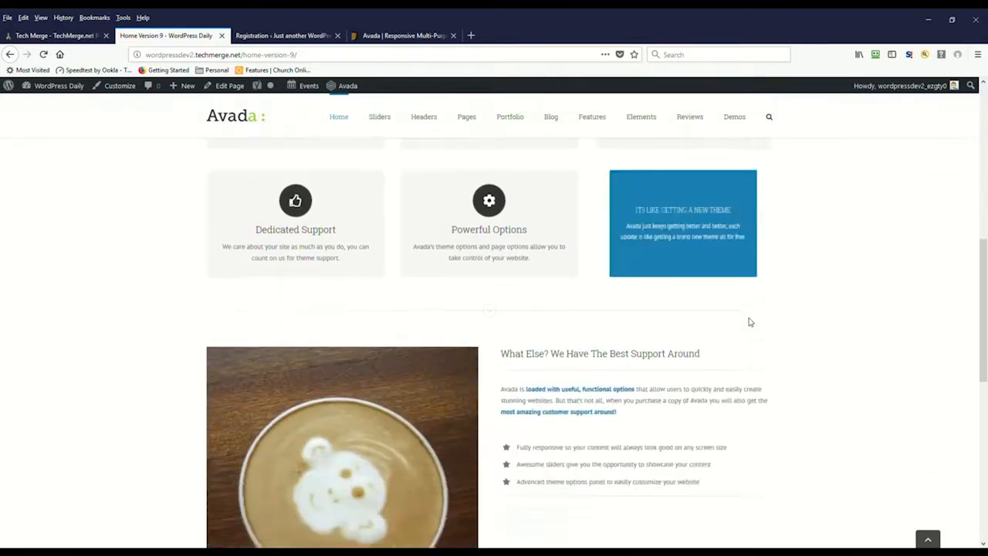
scroll(749, 322, down, 2)
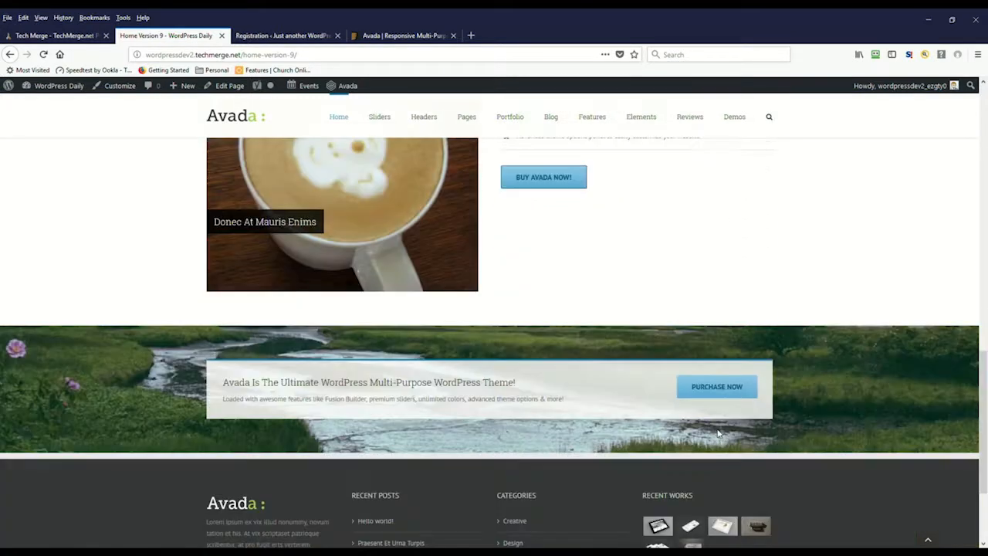
scroll(695, 457, down, 2)
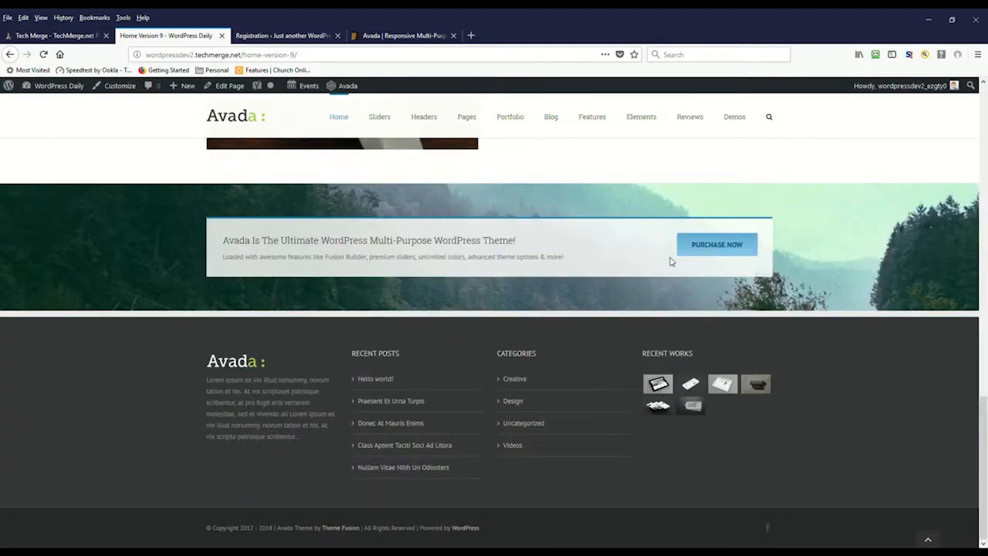
drag(191, 344, 196, 355)
click(286, 359)
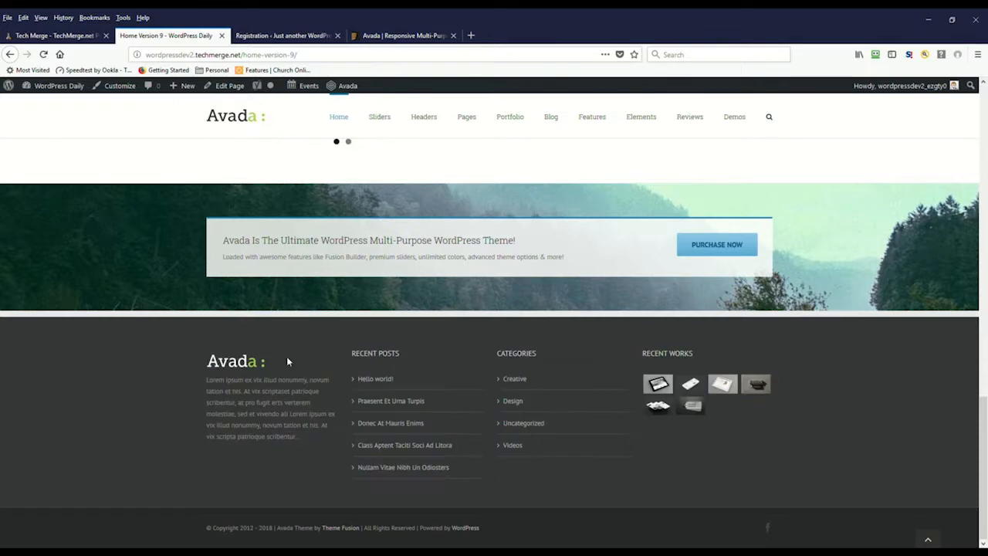
scroll(342, 360, up, 5)
scroll(342, 351, up, 3)
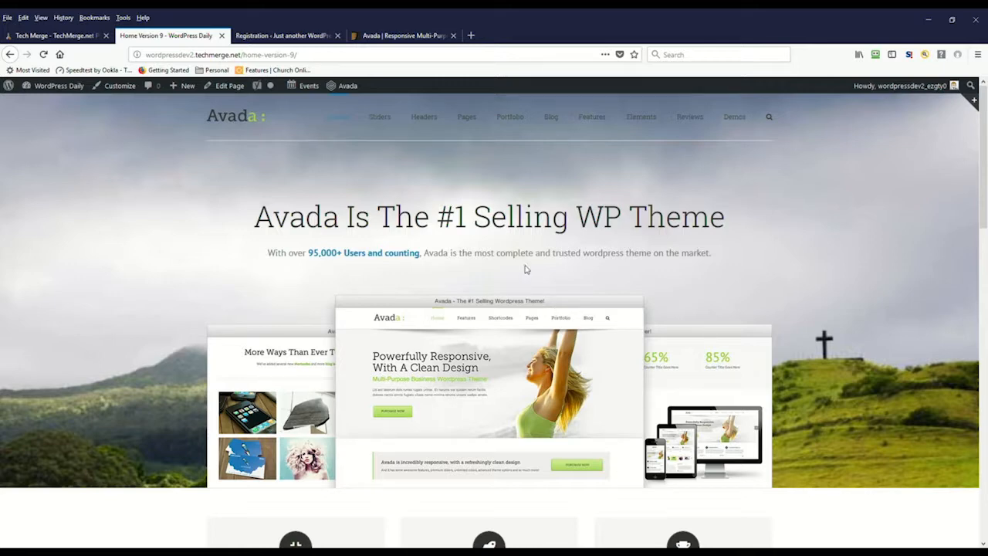
Switch to the ThemeForest page for Avada and look over its feature list, sales, rating and compatibility details
click(309, 34)
click(394, 35)
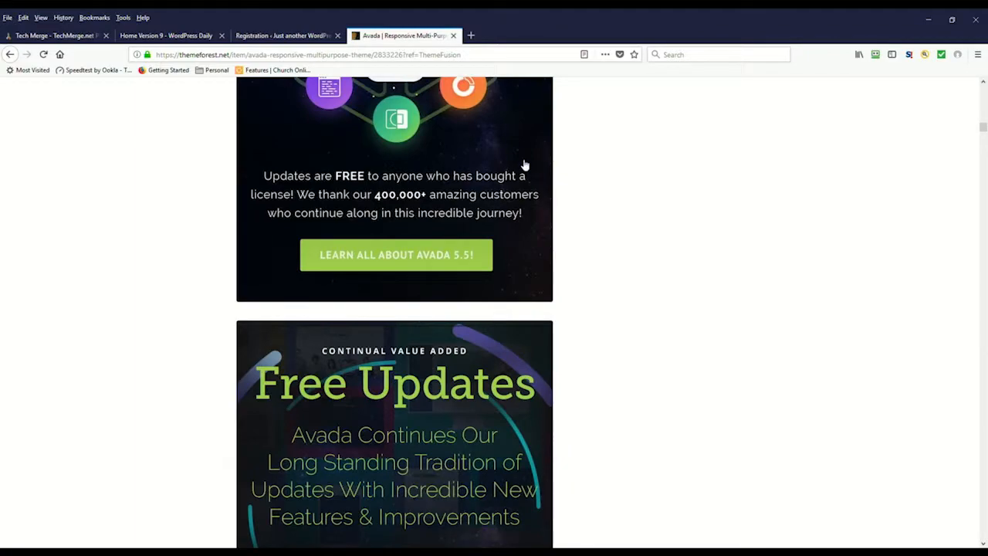
scroll(610, 261, up, 3)
scroll(623, 273, down, 10)
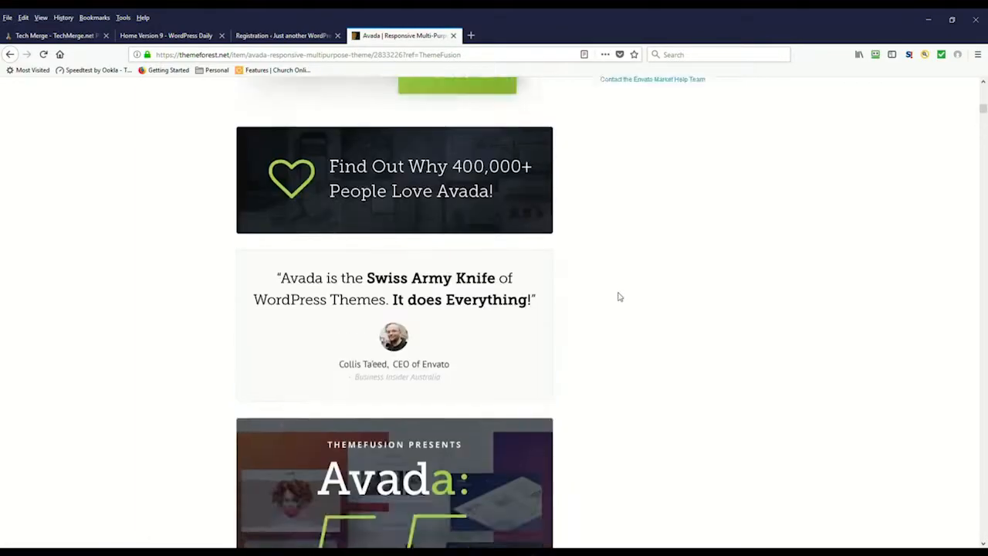
scroll(620, 285, up, 4)
scroll(618, 297, up, 15)
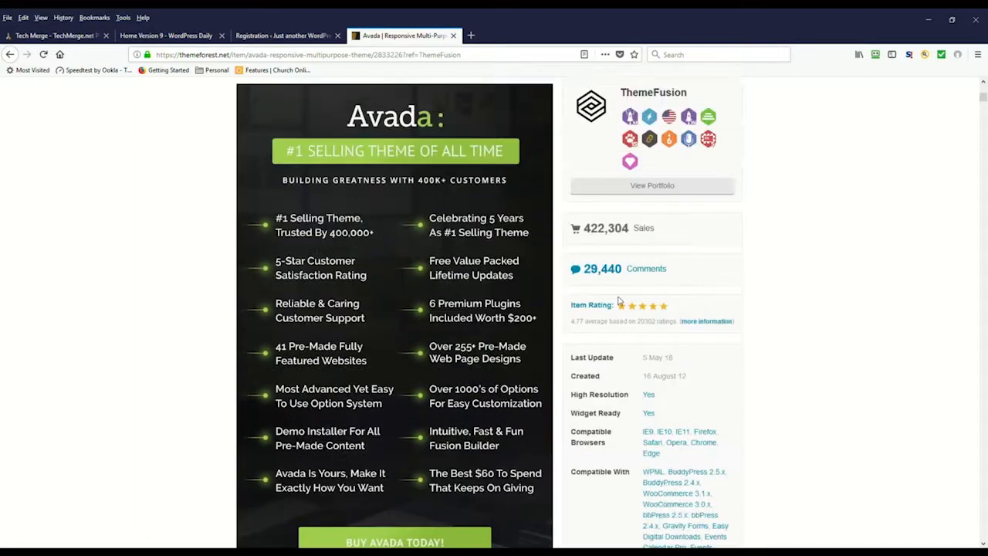